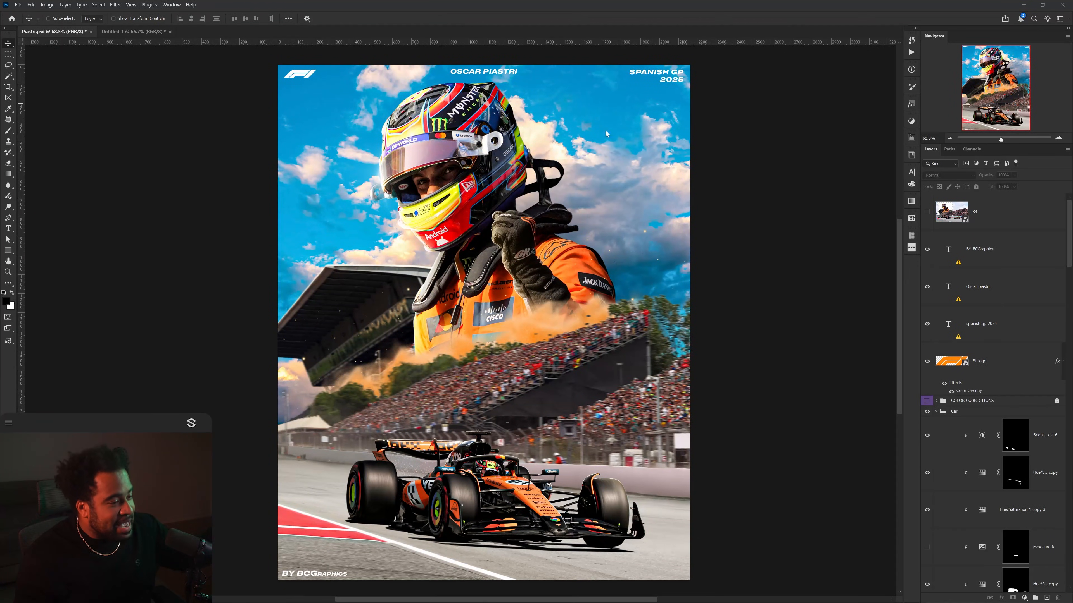
Step: Review the three reference Formula 1 posters, circling their background light and color areas, and return to the Piastri.psd document
left_click(149, 32)
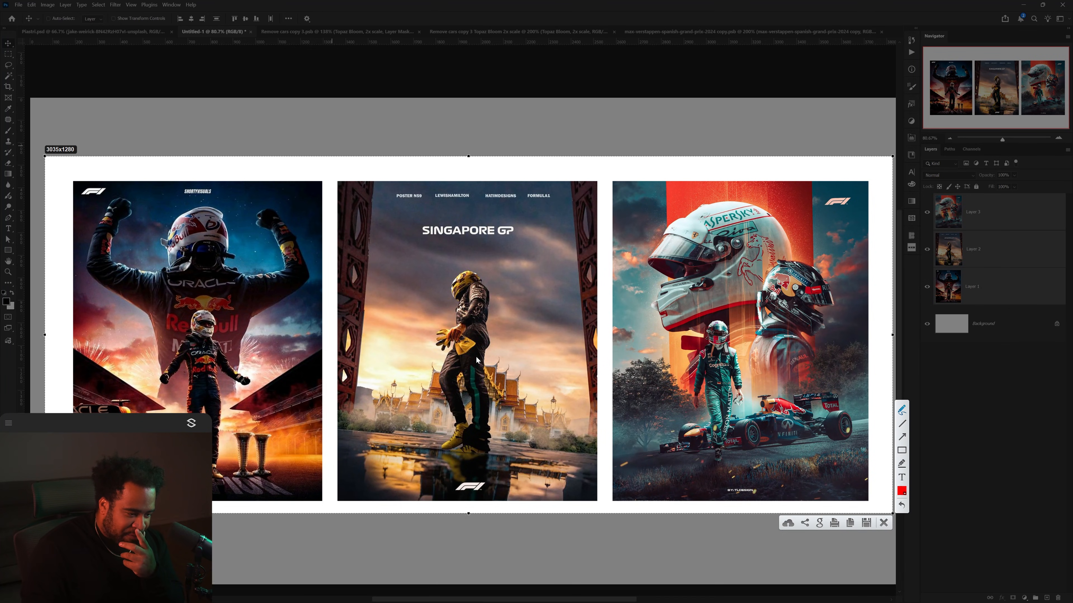
mouse_move(413, 314)
left_mouse_down()
mouse_move(360, 401)
mouse_move(393, 321)
left_mouse_up()
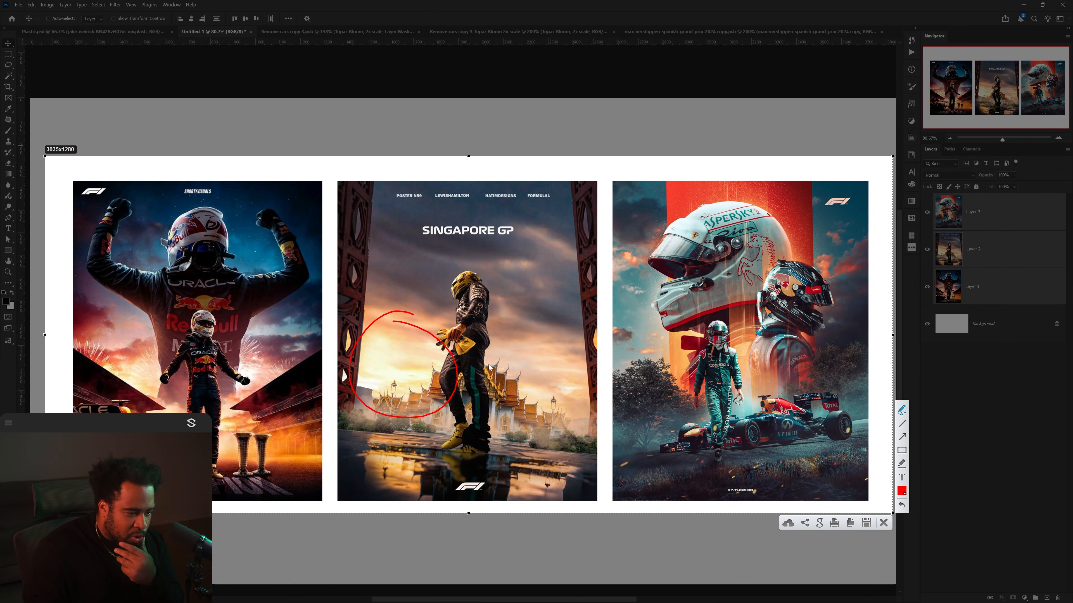
left_click_drag(507, 349, 512, 341)
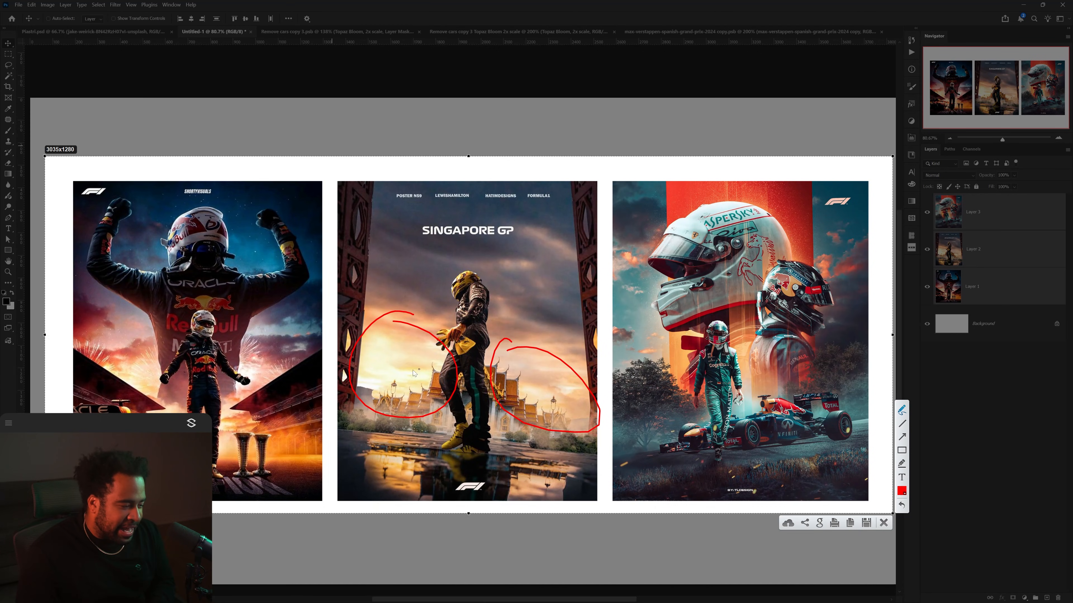
left_click_drag(192, 382, 151, 379)
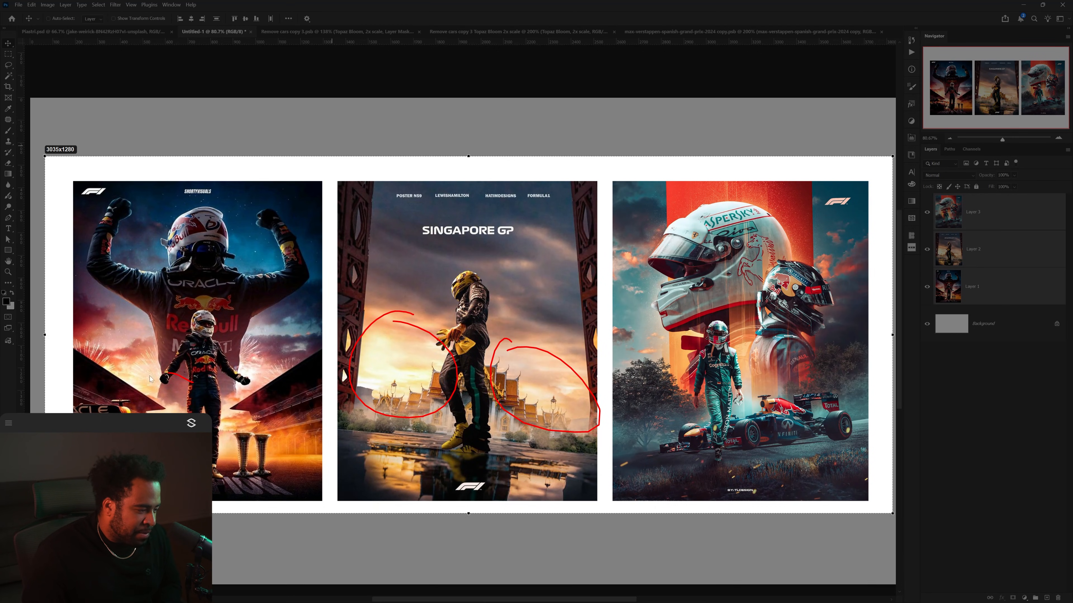
left_click_drag(243, 389, 227, 402)
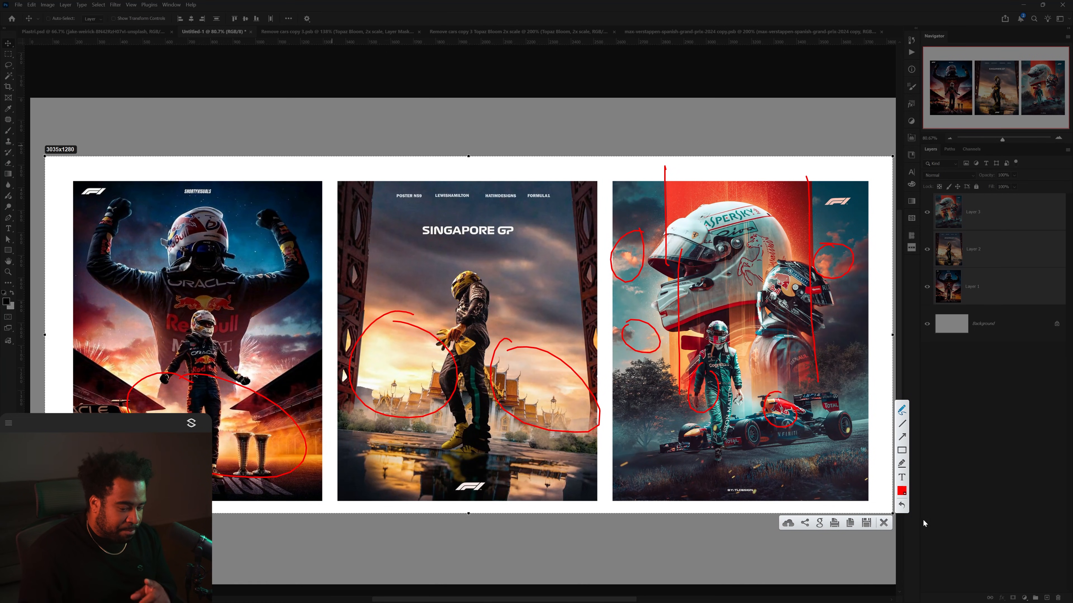
left_click(884, 523)
left_click(137, 32)
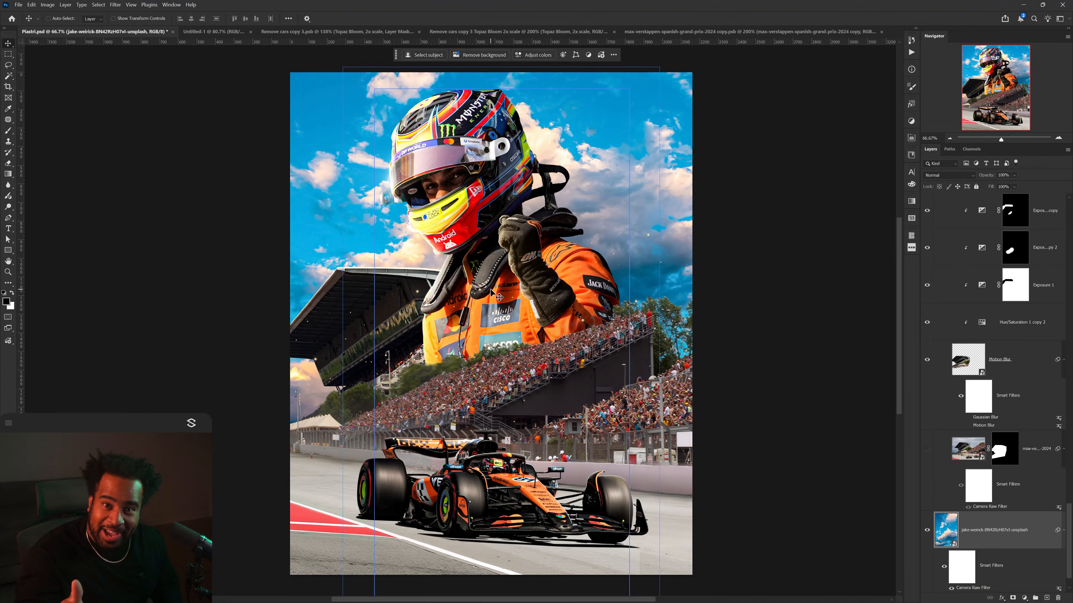
Step: Switch to the web browser and search Unsplash for sunrise images
mouse_move(540, 595)
left_click(664, 593)
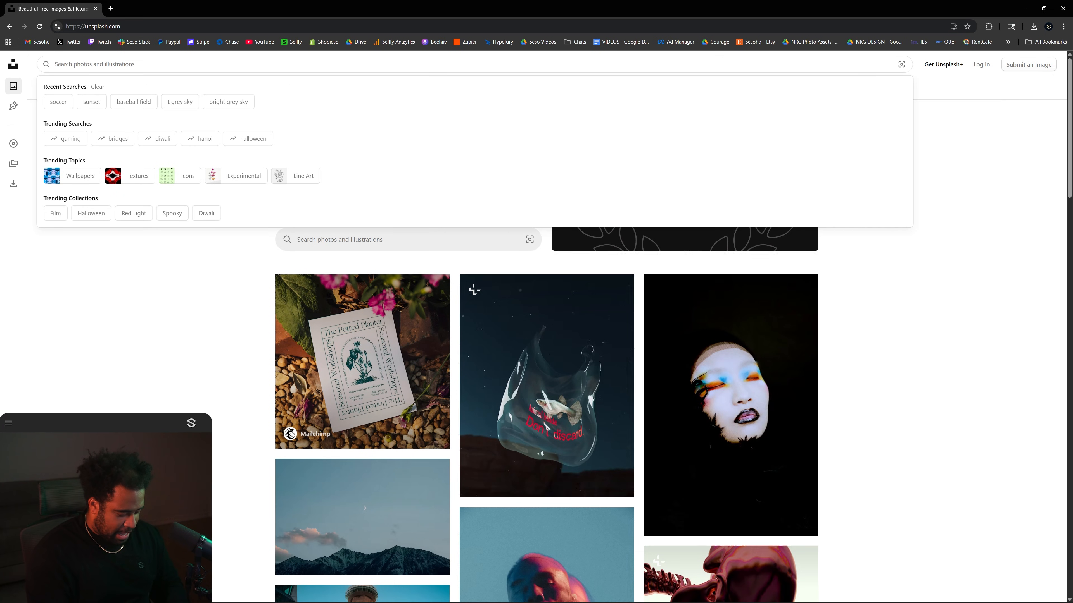
type("sun")
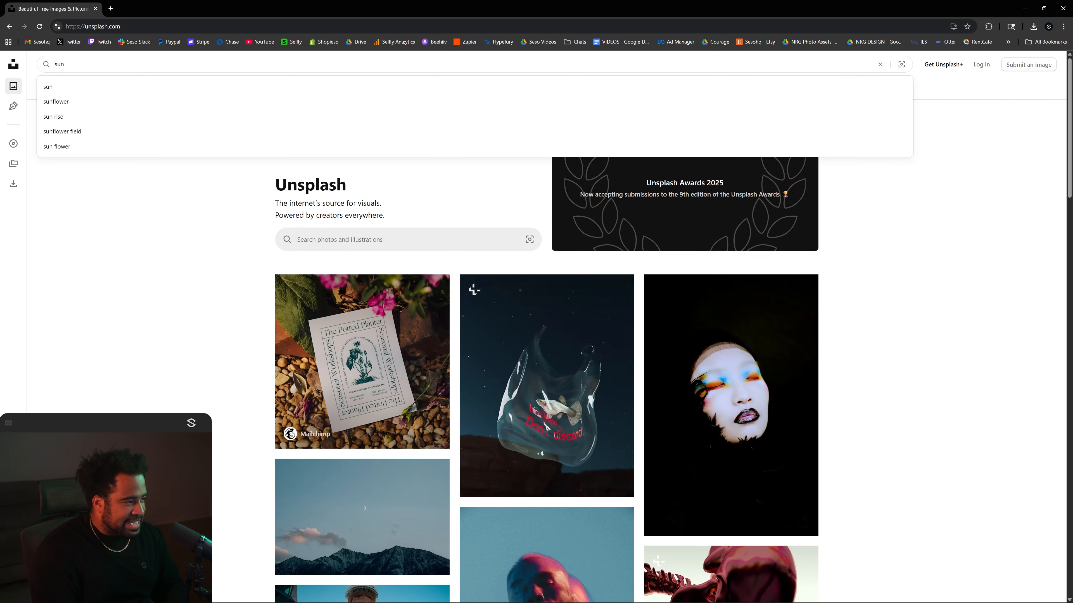
type("eise")
key("Return")
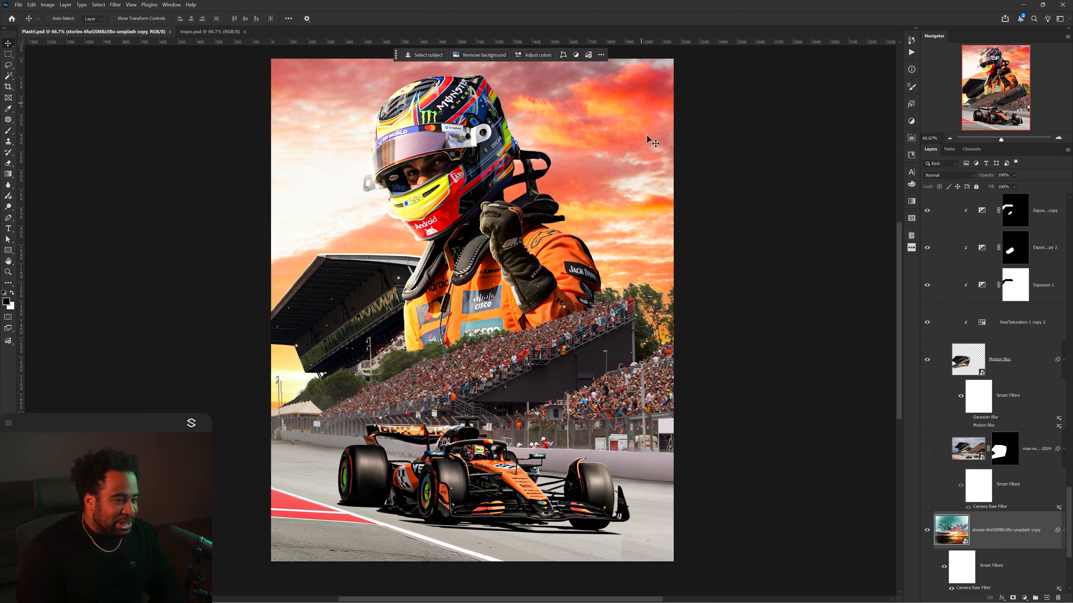
Step: Open the inspo.psd document to look at the reference artwork
left_click(759, 347)
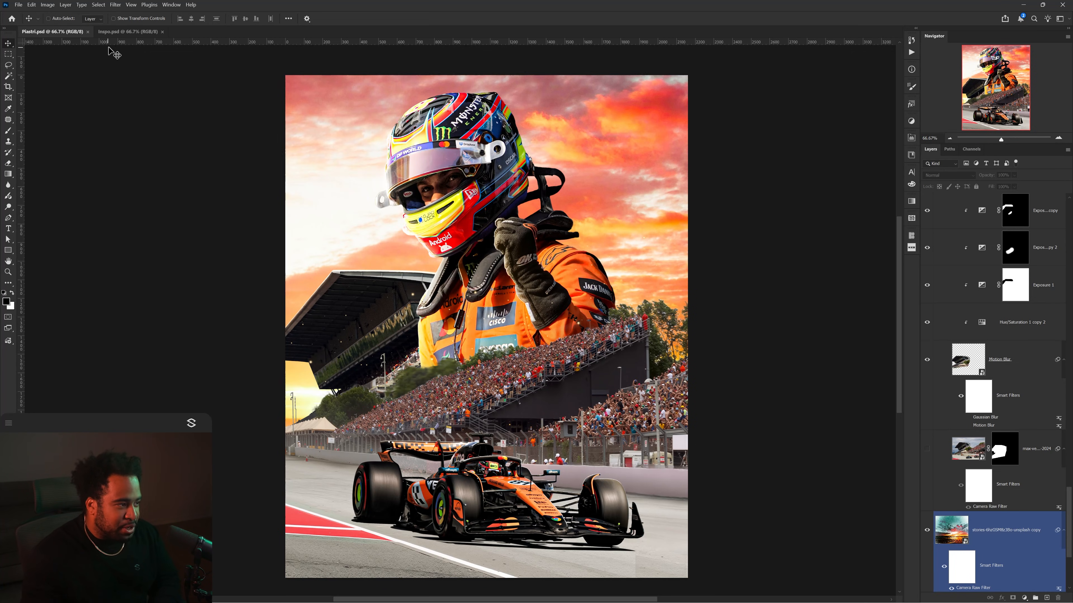
left_click(126, 32)
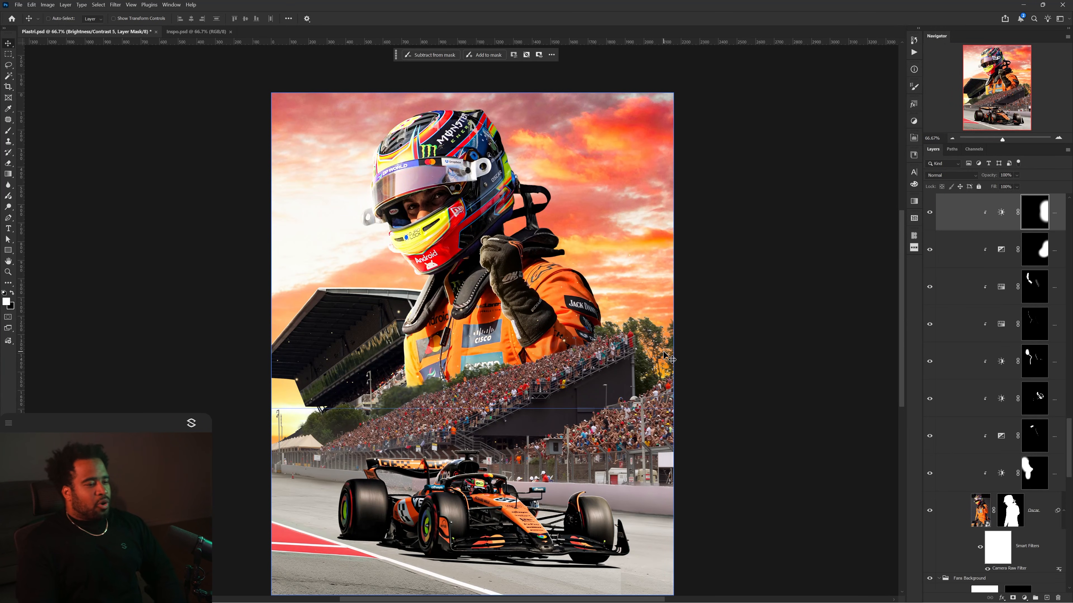
Step: Select the range of adjustment layers clipped above the Oscar cutout in Piastri.psd and hide them
left_click(780, 322)
left_click(513, 279)
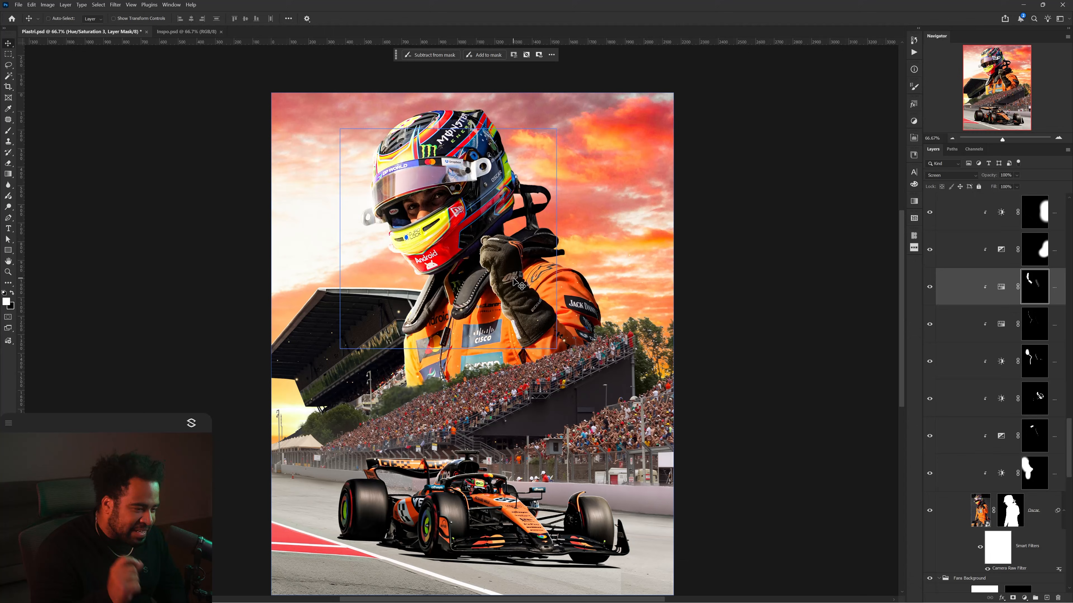
left_click(942, 210, "shift")
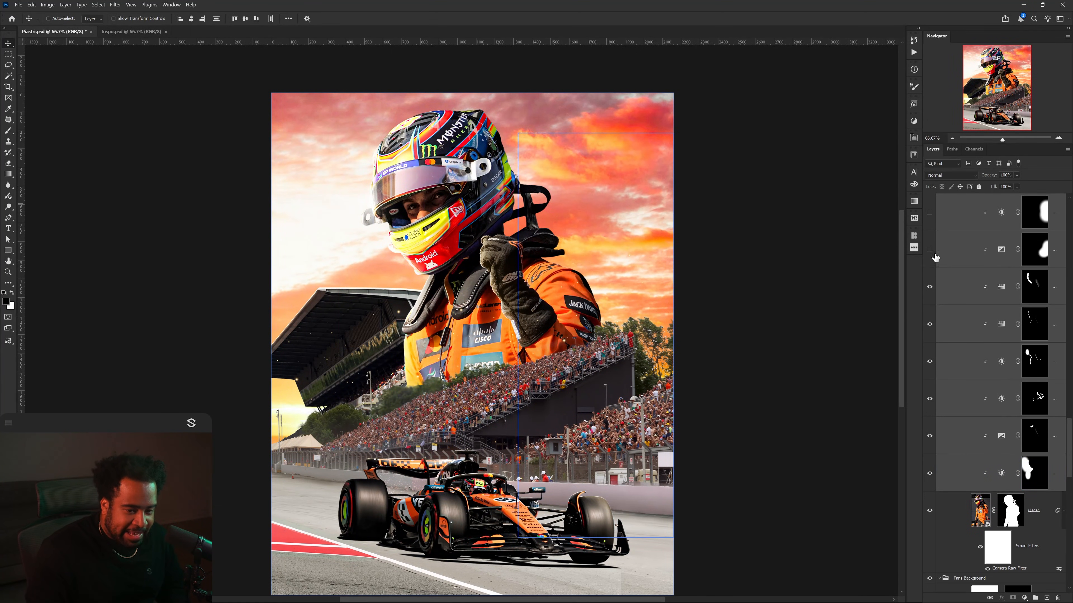
left_click(928, 474)
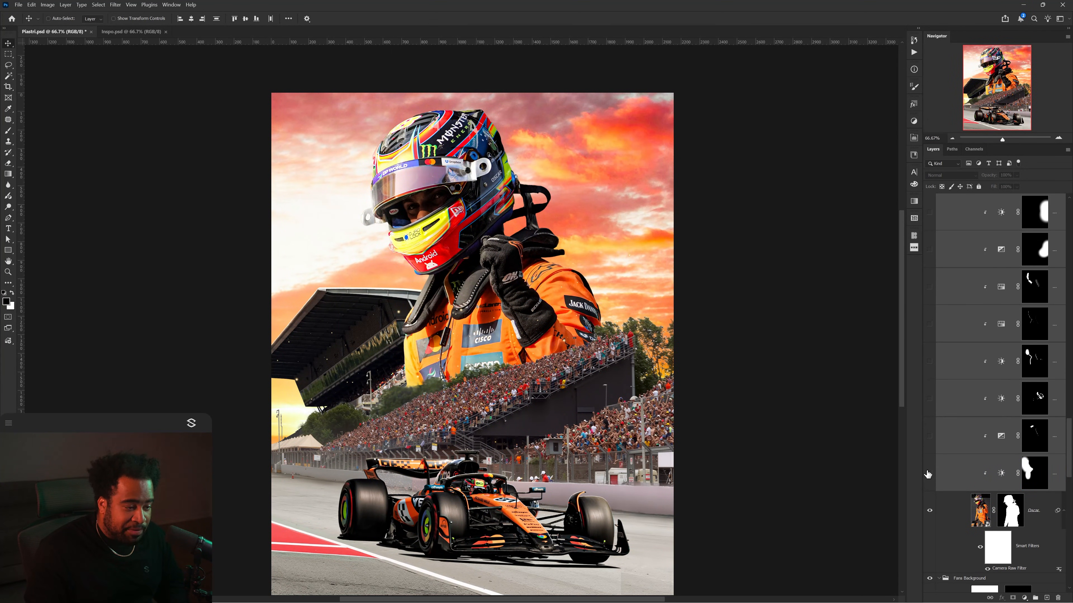
left_click(933, 373)
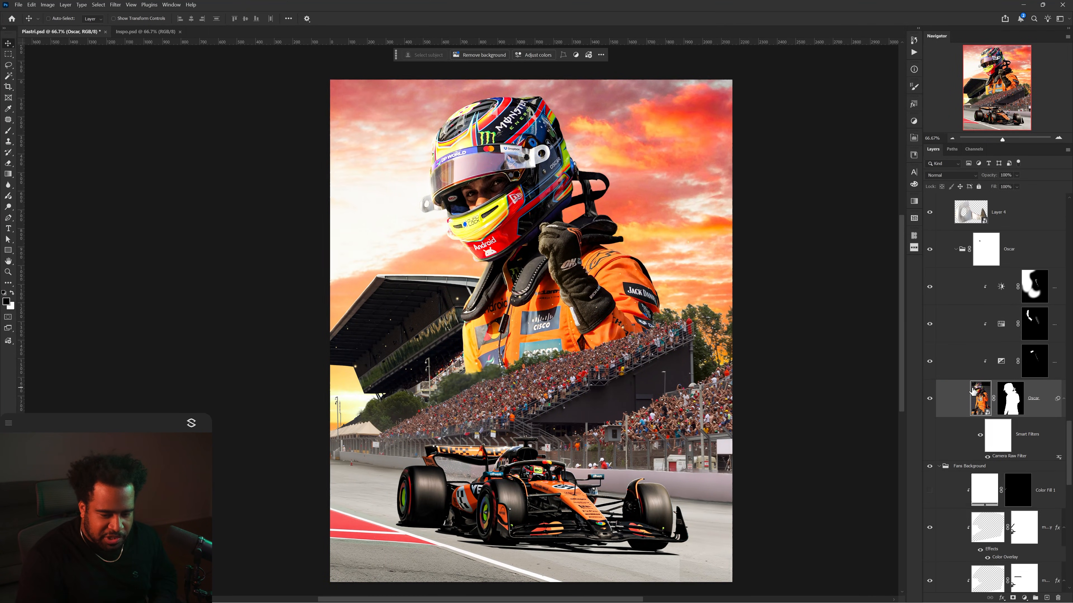
Step: Add an Exposure adjustment clipped to the Oscar layer above its existing adjustments, with exposure at -2.16
left_click(993, 289)
left_click(1034, 287)
left_click(1024, 598)
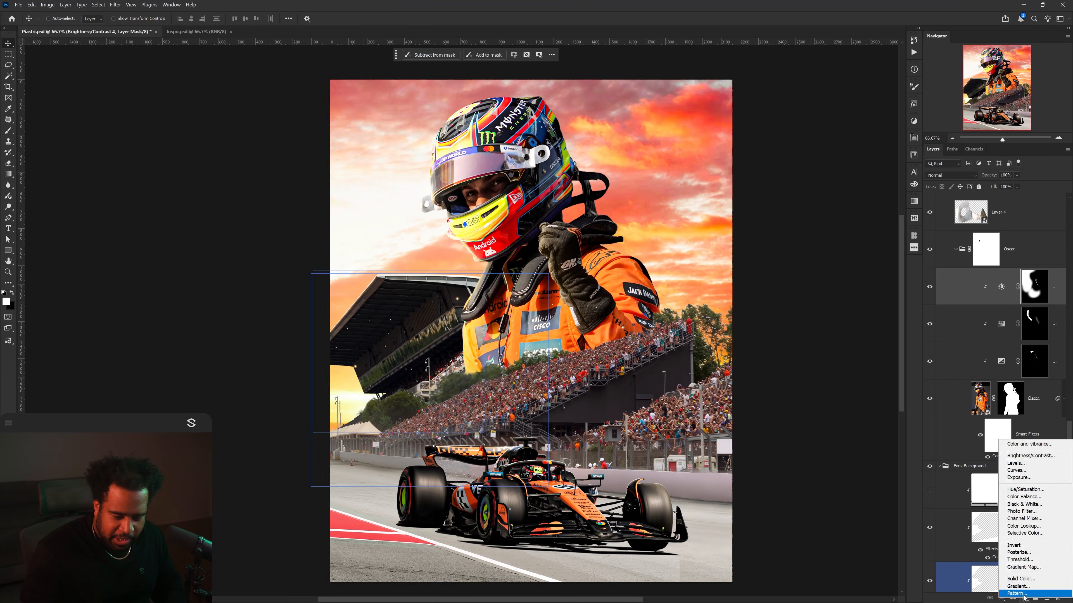
left_click(1018, 477)
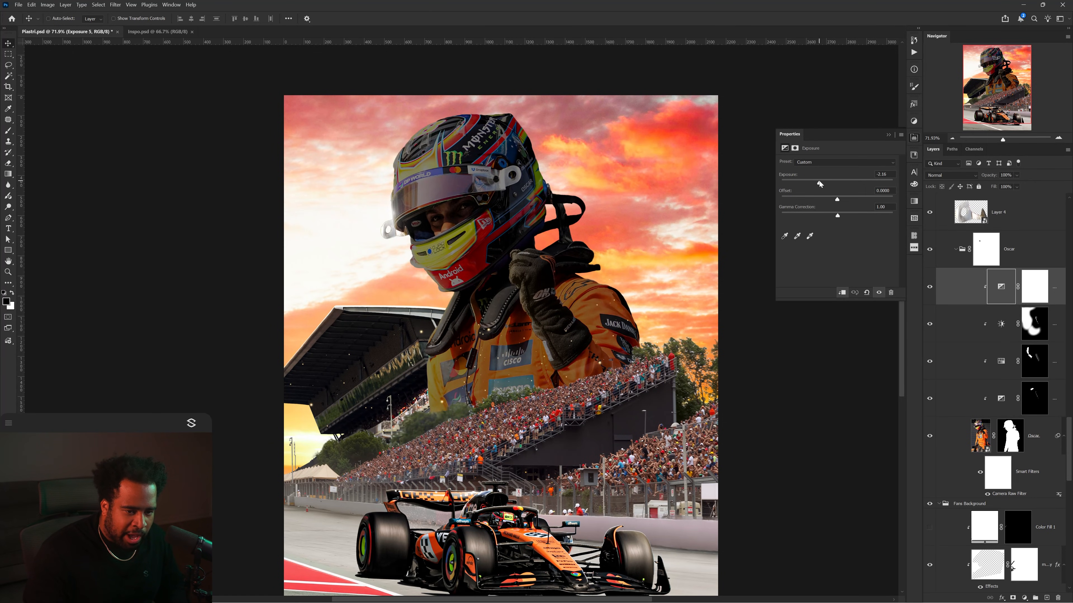
Step: Set the Exposure layer's Blend If so the underlying highlights split at 217 / 255, keeping the driver's bright areas
double_click(965, 289)
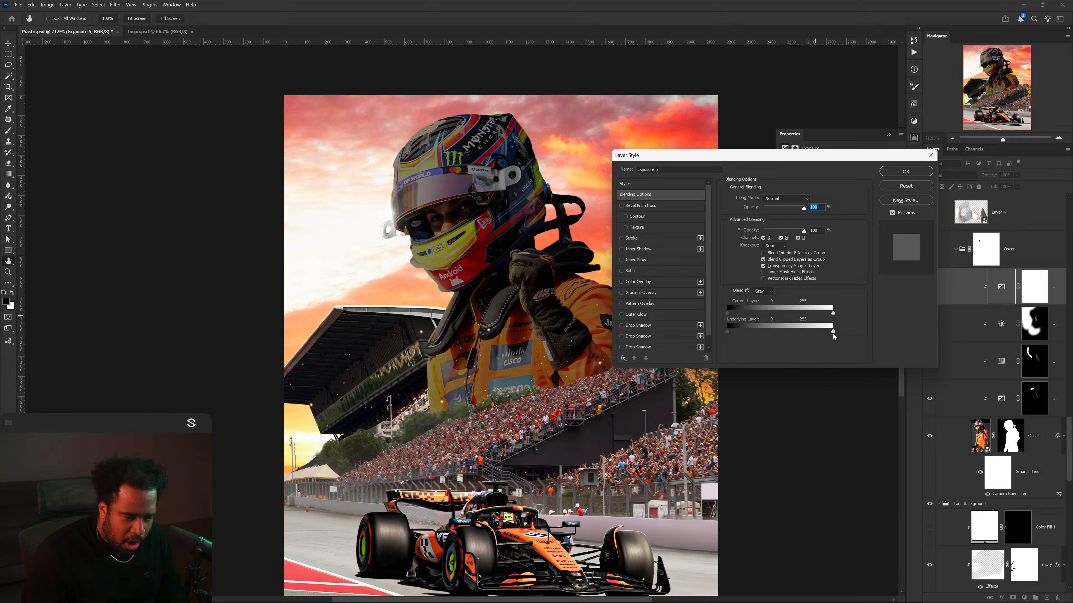
left_click_drag(822, 334, 815, 333)
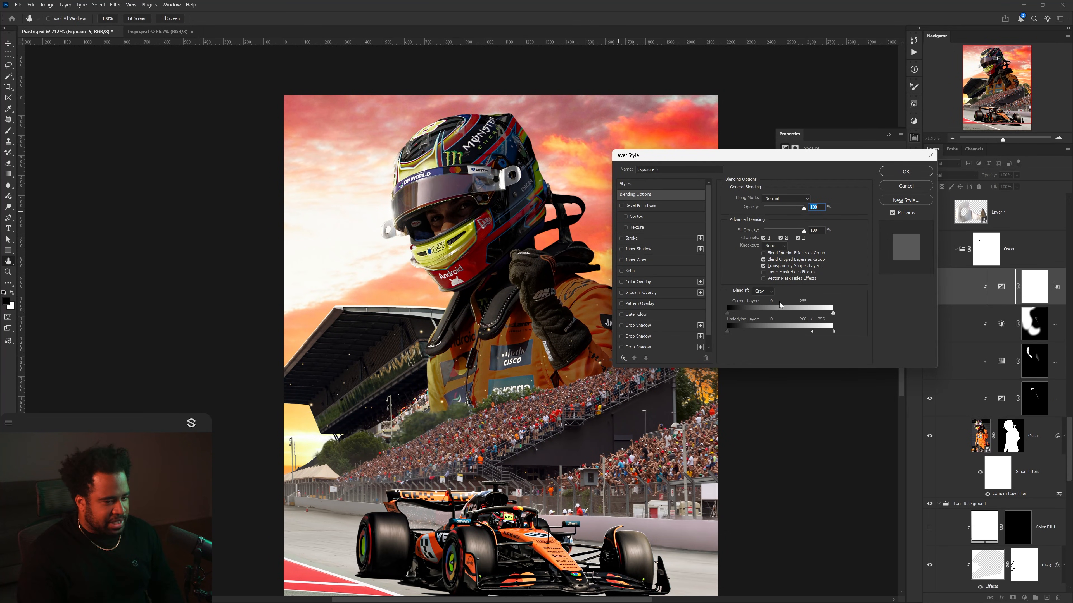
left_click_drag(825, 332, 835, 332)
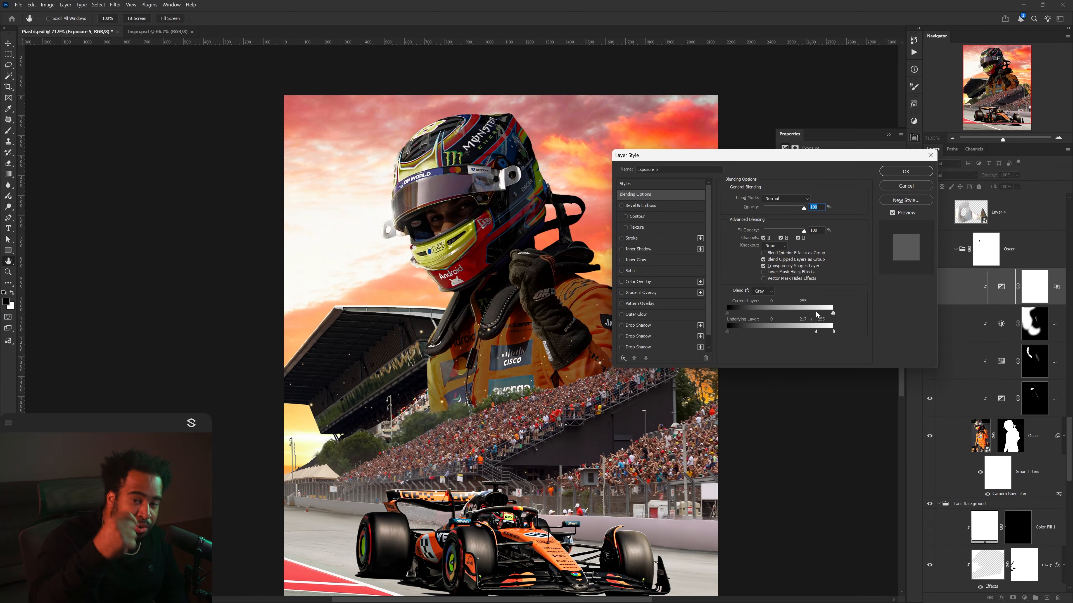
key("Return")
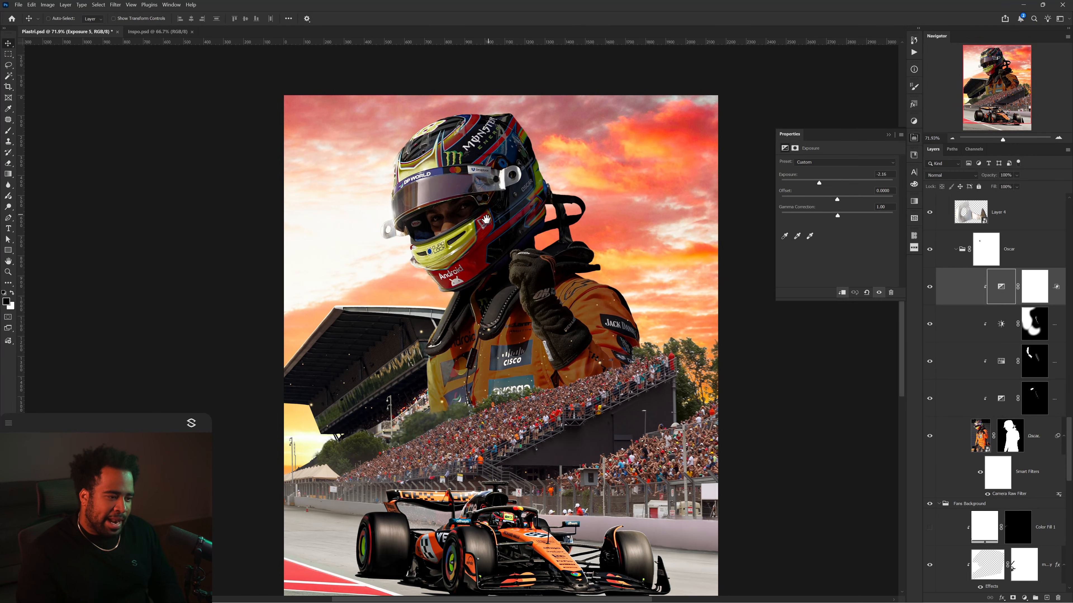
Step: Compare the driver with and without the Exposure adjustment by toggling its visibility
left_click_drag(486, 219, 560, 214)
left_click(929, 287)
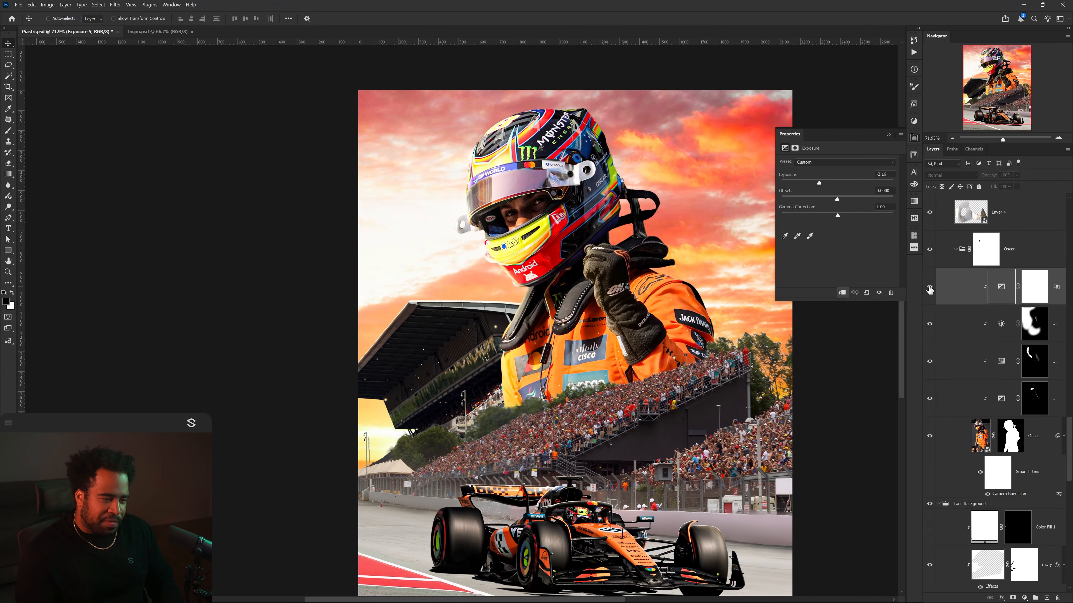
left_click(929, 288)
left_click(617, 186, "ctrl")
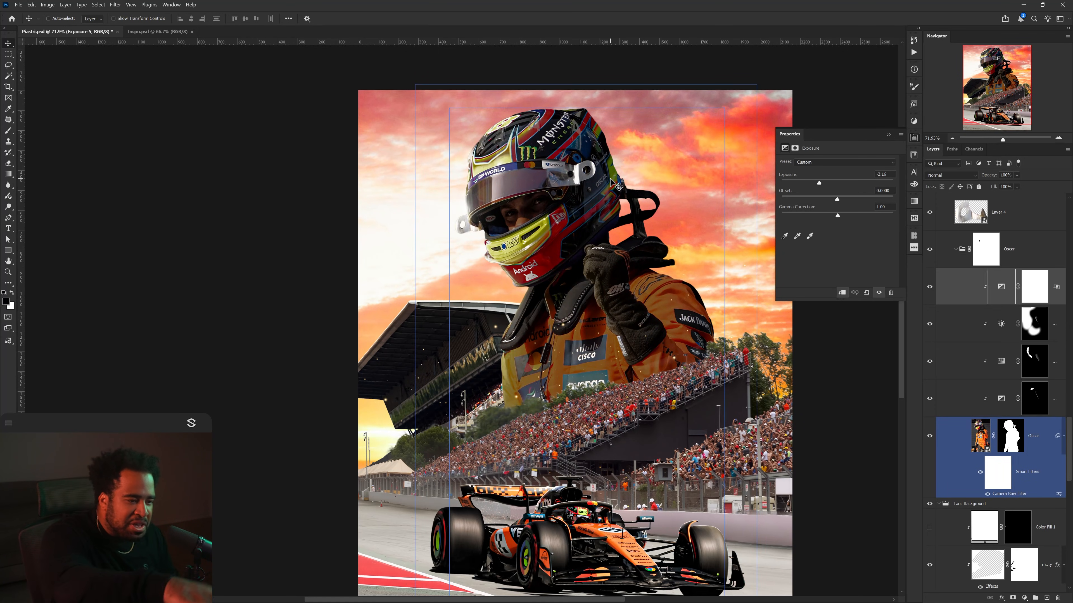
Step: Paint black on the Exposure mask with a soft brush at 20% opacity to bring back light across the helmet
left_click(1031, 280)
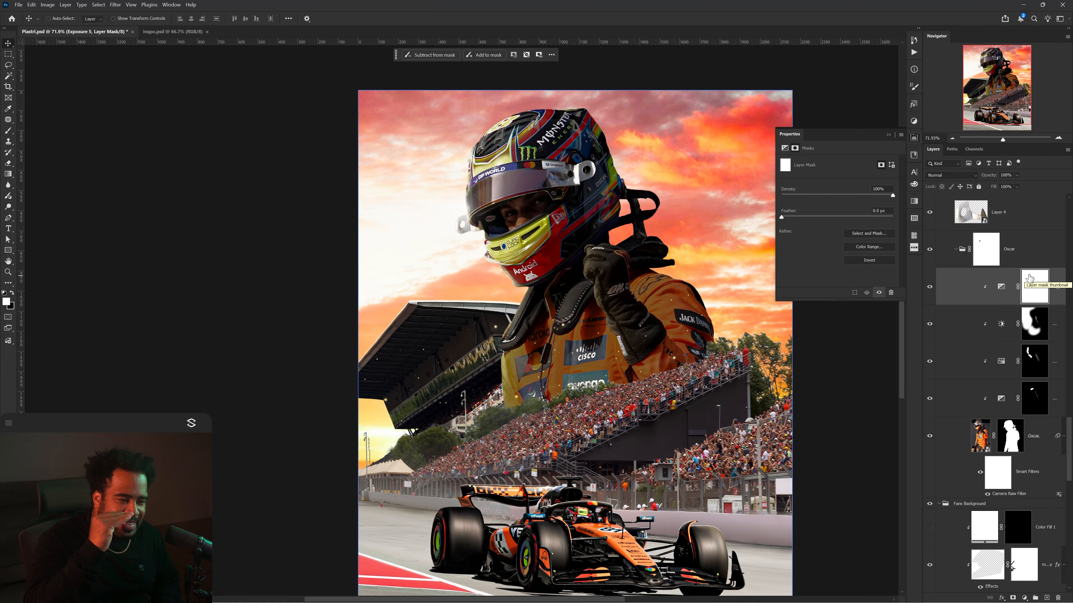
left_click(196, 18)
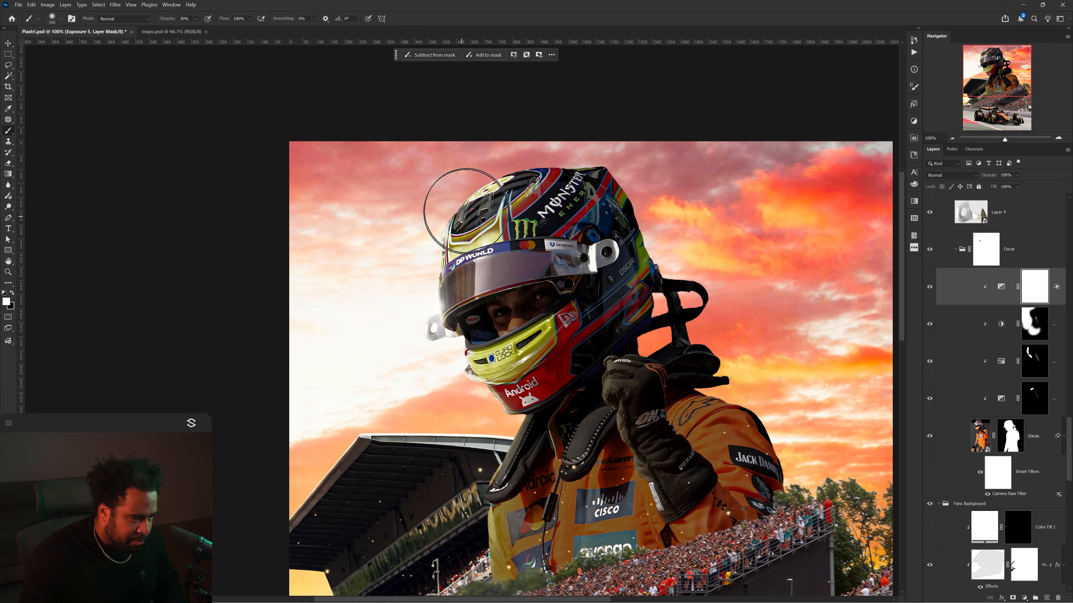
key("x")
scroll(464, 237, "up", 1)
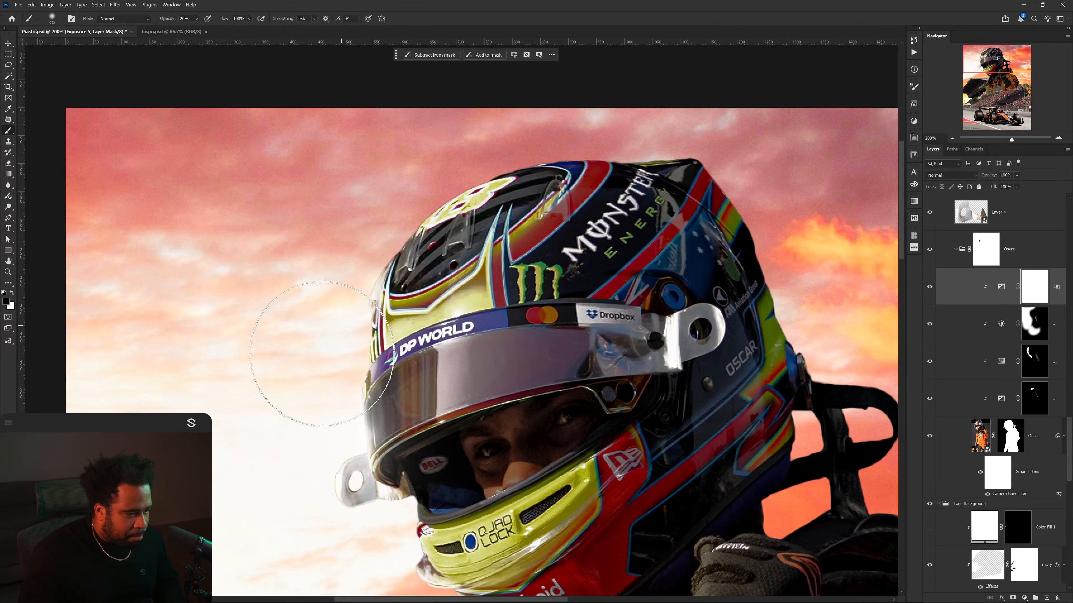
left_click_drag(322, 380, 469, 158)
left_click_drag(372, 338, 409, 131)
mouse_move(506, 405)
left_mouse_down()
mouse_move(523, 370)
mouse_move(621, 277)
left_mouse_up()
mouse_move(480, 350)
left_mouse_down()
mouse_move(636, 245)
mouse_move(671, 254)
left_mouse_up()
left_click_drag(677, 359, 585, 265)
left_click_drag(411, 488, 357, 372)
left_click_drag(541, 217, 491, 379)
mouse_move(564, 392)
left_mouse_down()
mouse_move(552, 338)
mouse_move(600, 427)
mouse_move(583, 340)
left_mouse_up()
Step: Toggle the masked Exposure layer off and on to check the light painted onto the helmet
key("v")
scroll(588, 250, "down", 5)
scroll(610, 334, "up", 1)
left_click(929, 289)
left_click(929, 288)
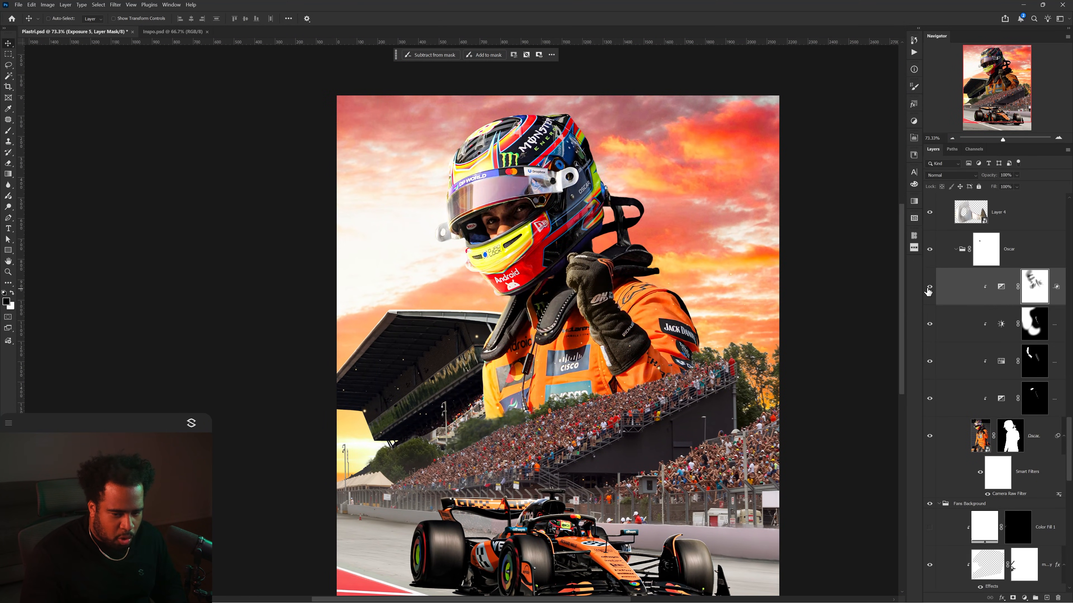
left_click(928, 289)
left_click(929, 288)
Step: Add a Levels adjustment above the Exposure layer with a white input of 178 and clip it to the Oscar layer
left_click(950, 440)
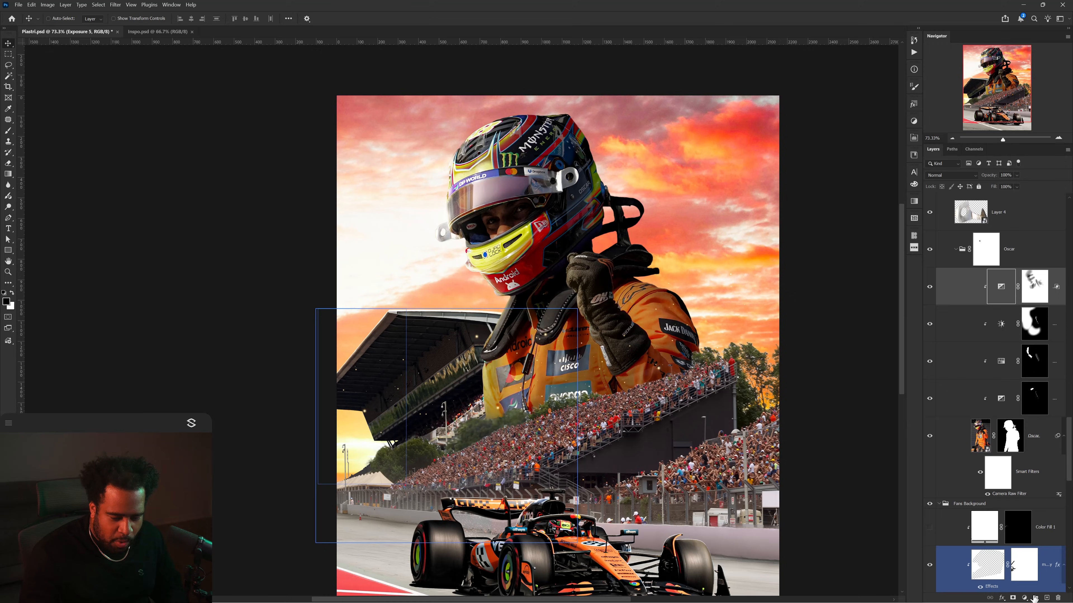
left_click(1024, 598)
left_click(1030, 477)
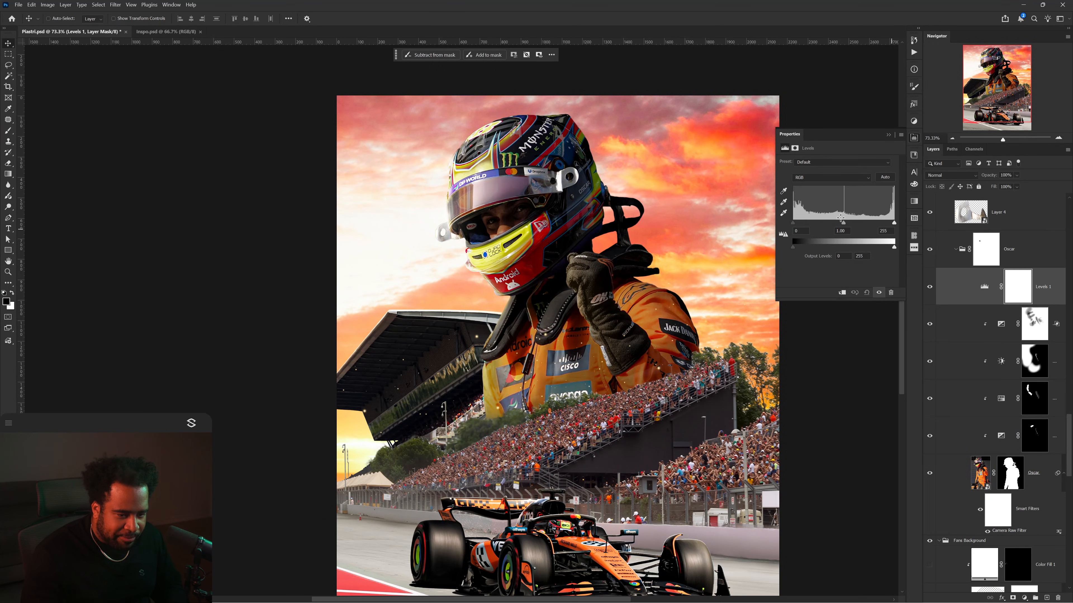
left_click_drag(894, 222, 865, 224)
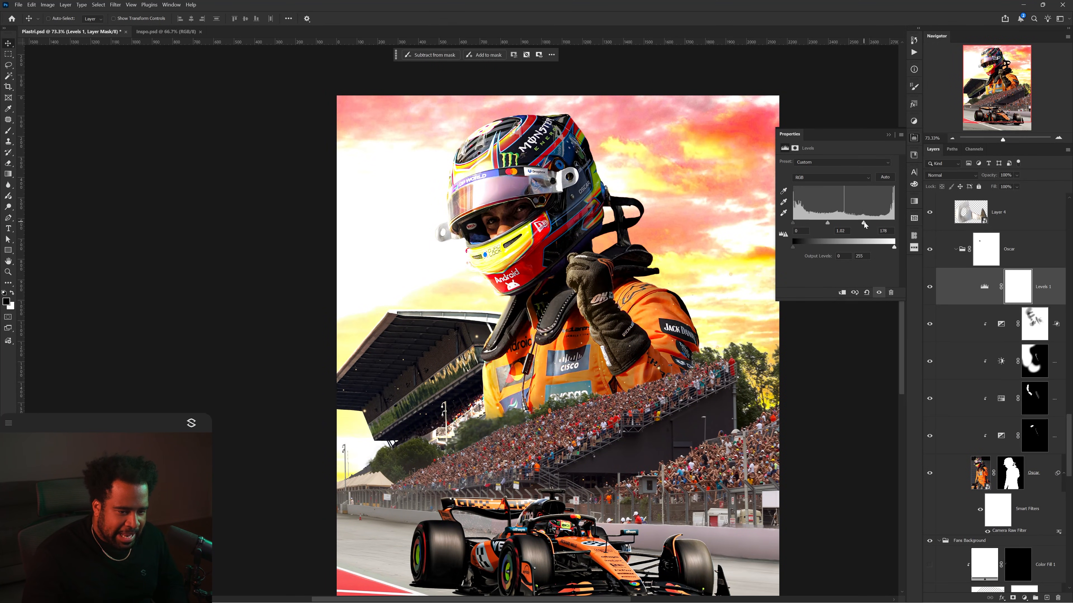
left_click(973, 303, "alt")
Step: Invert the Levels mask to black and paint white at 20% brush opacity over the upper helmet and visor to add highlights
left_click(1020, 294)
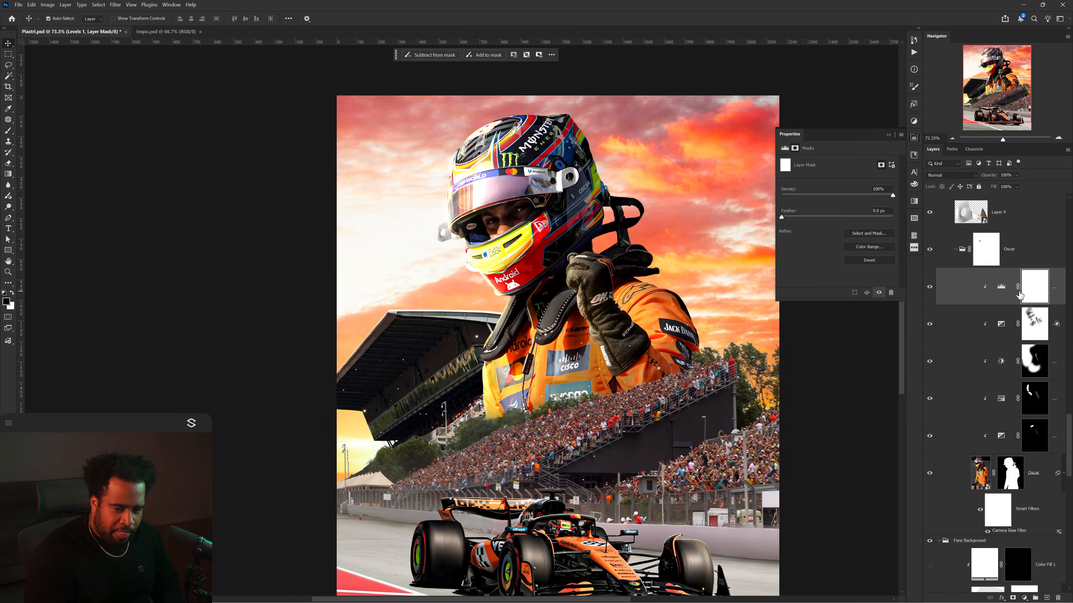
key("ctrl+i")
key("b")
key("ctrl+1")
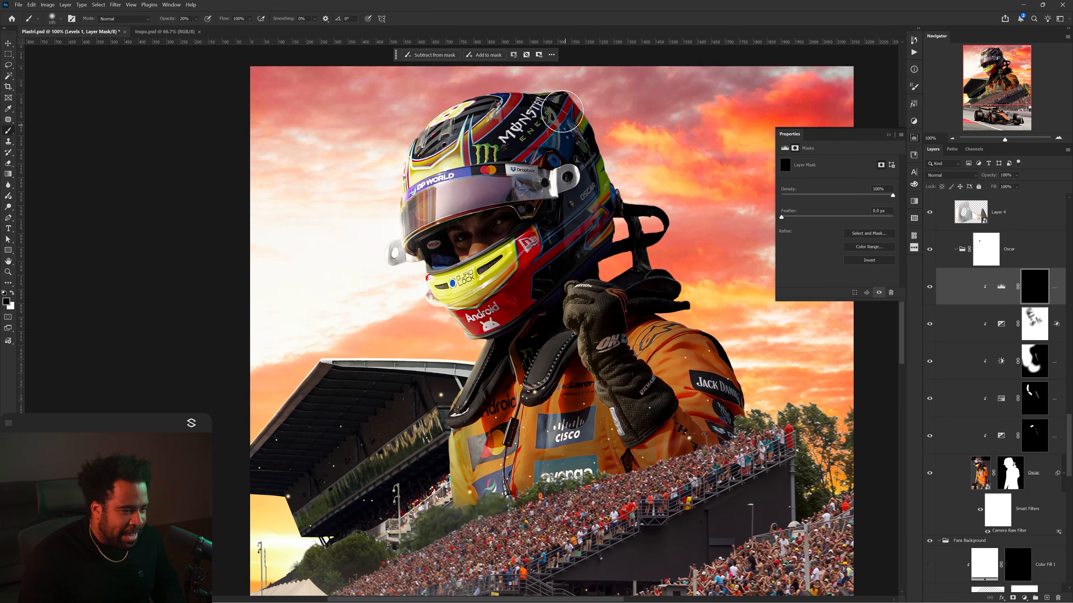
key("x")
left_click_drag(562, 111, 595, 203)
scroll(601, 161, "up", 2)
scroll(606, 157, "down", 2)
key("]")
mouse_move(526, 154)
left_mouse_down()
mouse_move(372, 232)
mouse_move(494, 221)
left_mouse_up()
scroll(396, 221, "up", 2)
key("[")
left_click_drag(501, 203, 544, 90)
Step: Paint white on the Levels mask with a smaller brush over the helmet's chin area and the suit collar
left_click_drag(541, 271, 602, 223)
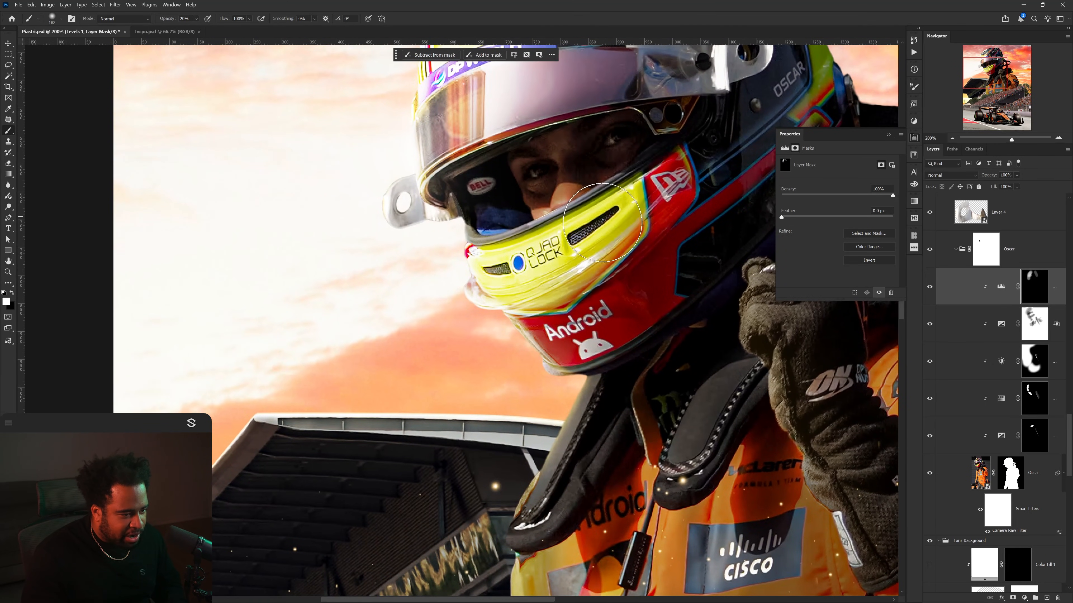
right_click(586, 246, "alt")
left_click_drag(525, 310, 558, 325)
mouse_move(585, 279)
left_mouse_down()
mouse_move(545, 170)
mouse_move(567, 235)
mouse_move(556, 178)
left_mouse_up()
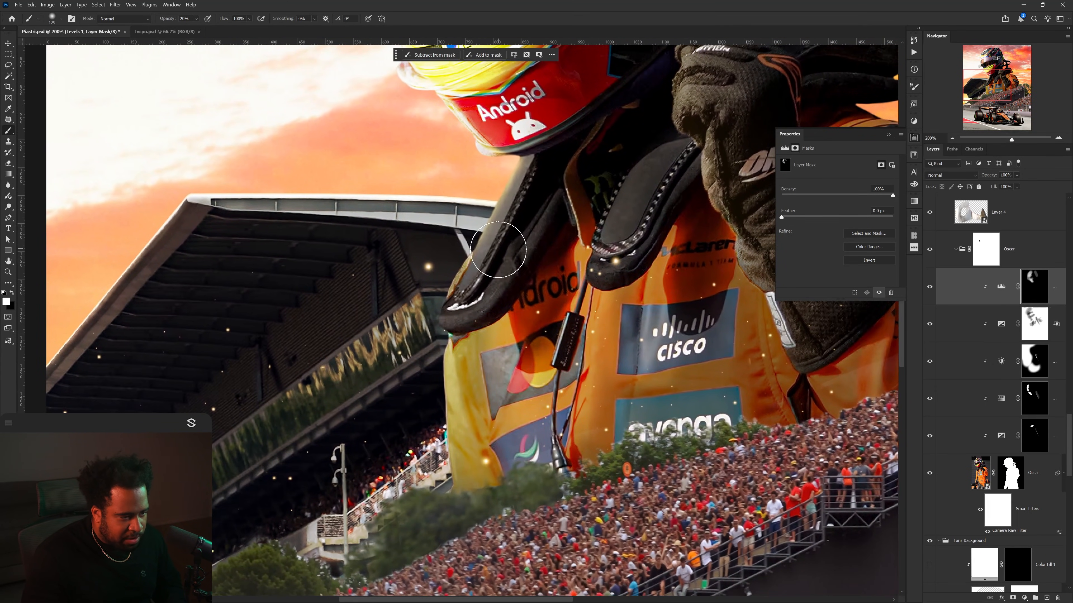
scroll(506, 194, "up", 4)
key("x")
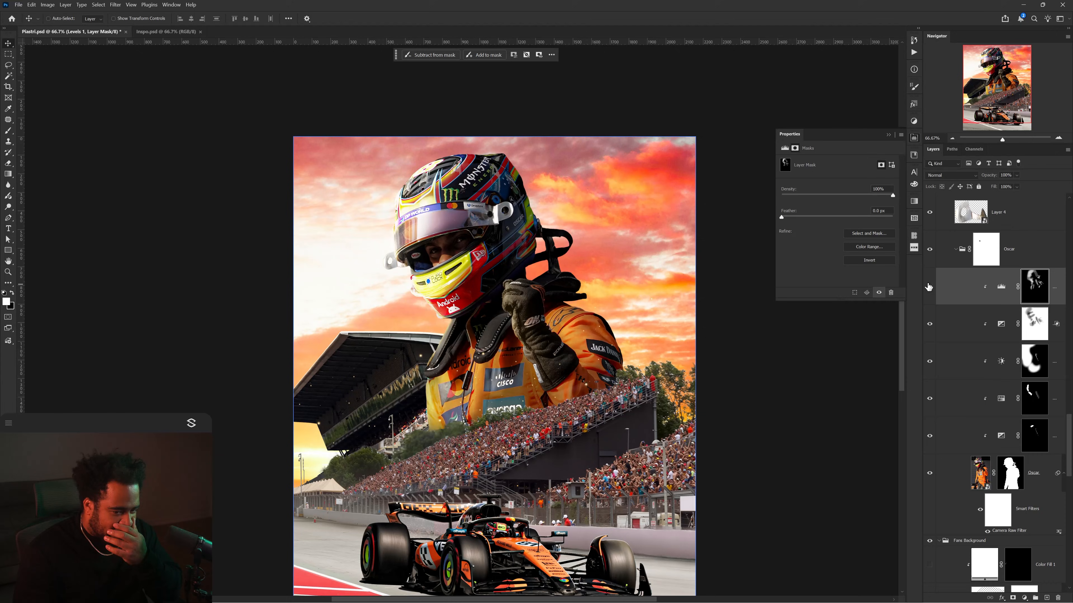
Step: Toggle the masked Levels layer off and on to compare the helmet highlights, and open its Levels settings
left_click(929, 287)
left_click(930, 321)
left_click(930, 321)
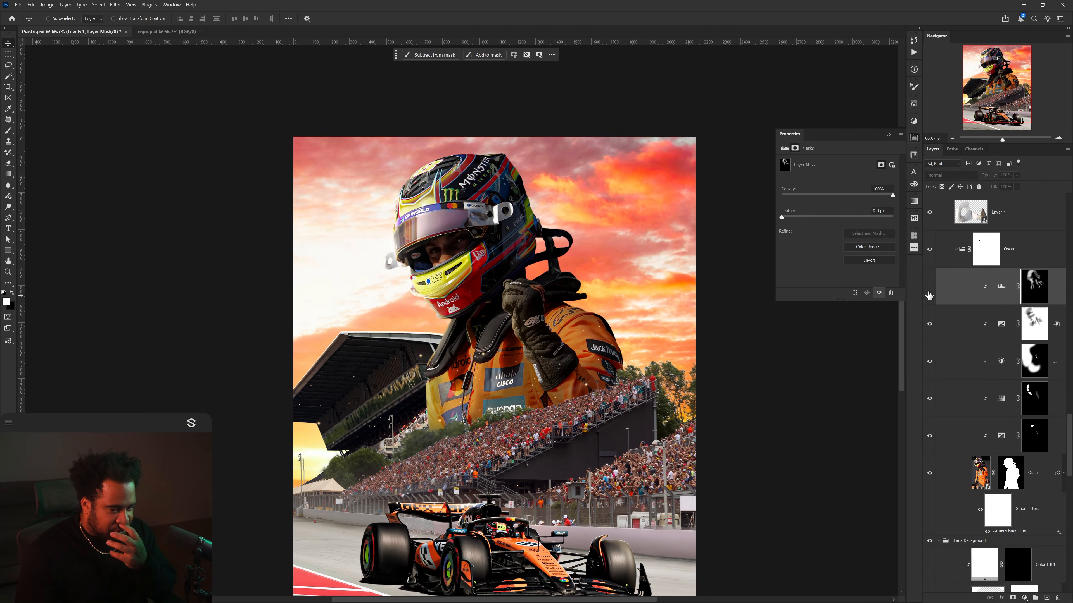
left_click(929, 287)
left_click(1000, 287)
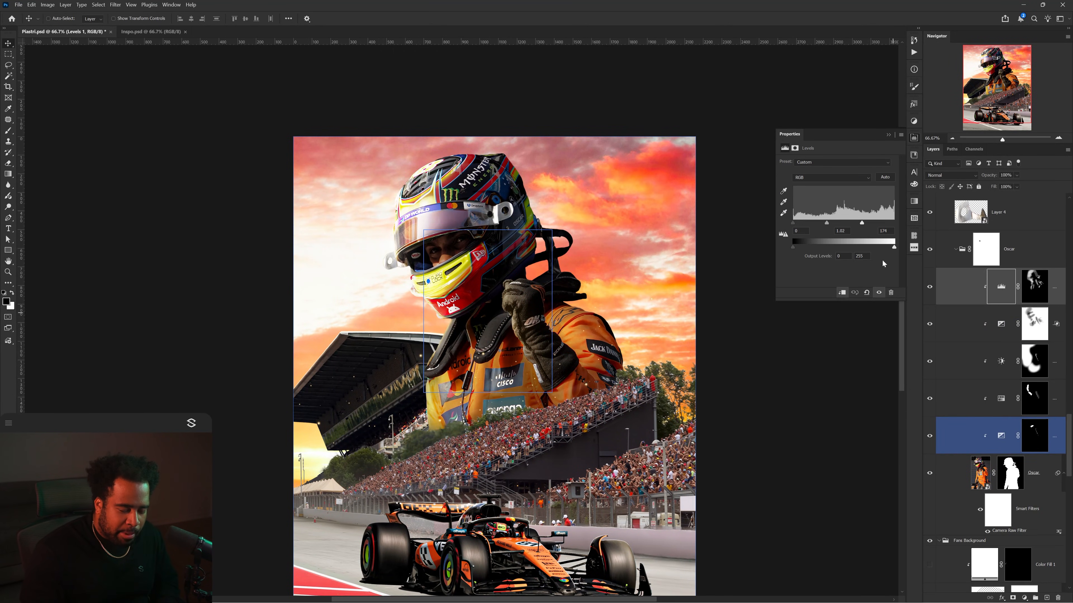
Step: Add a second Levels adjustment clipped to the Oscar layer, shift its midtones, and paint white over the helmet on its inverted mask
left_click_drag(1024, 597, 1025, 598)
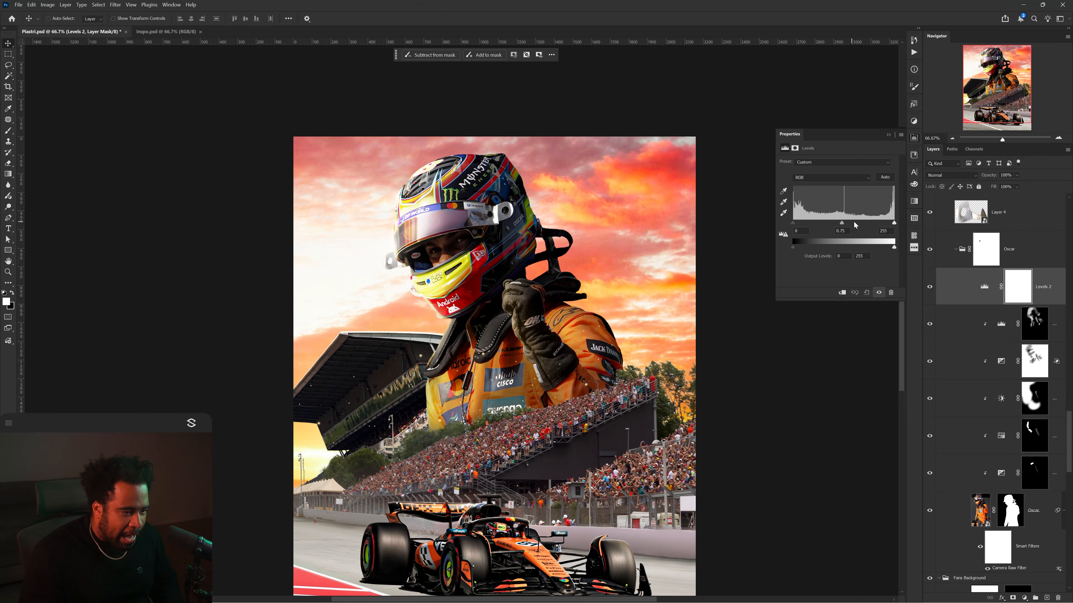
left_click_drag(843, 223, 807, 224)
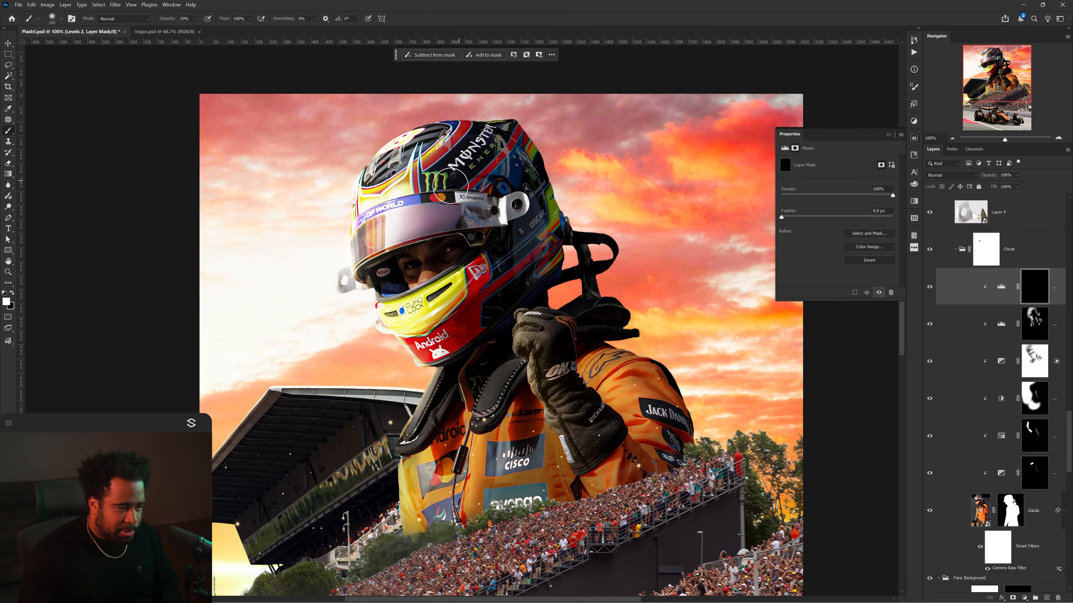
mouse_move(453, 188)
left_mouse_down()
mouse_move(507, 164)
mouse_move(503, 137)
mouse_move(524, 190)
left_mouse_up()
Step: Resize the brush and refine the top Exposure layer's mask over the orange sleeve beside the glove
key("x")
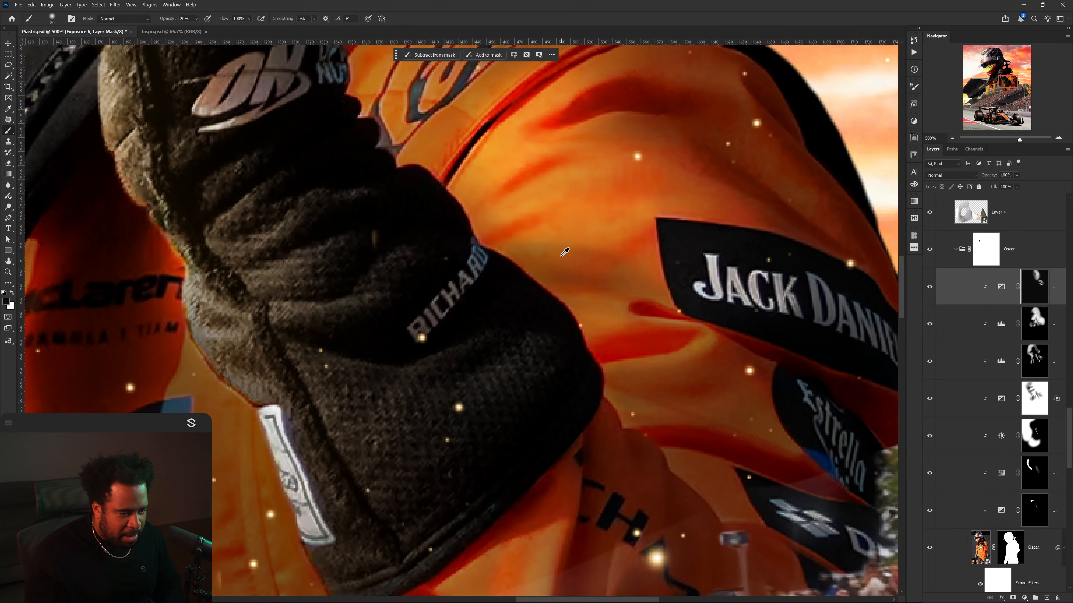
right_click(561, 256, "alt")
left_click(561, 256)
key("x")
right_click(622, 286, "alt")
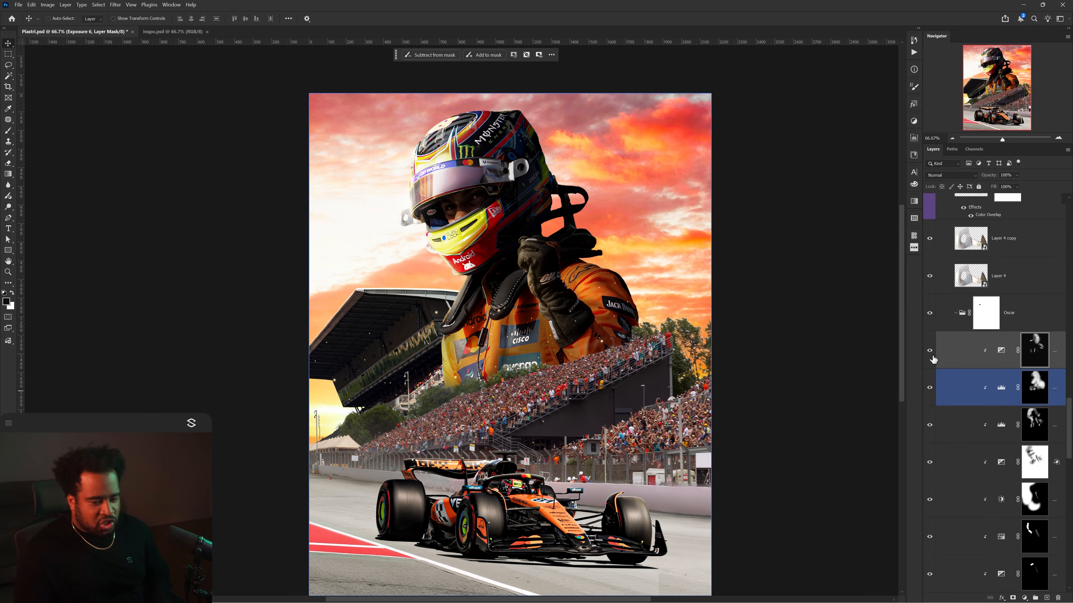
Step: Toggle the driver's stacked Exposure and Levels adjustments off and on to compare the relit figure with the original
left_click_drag(930, 350, 932, 439)
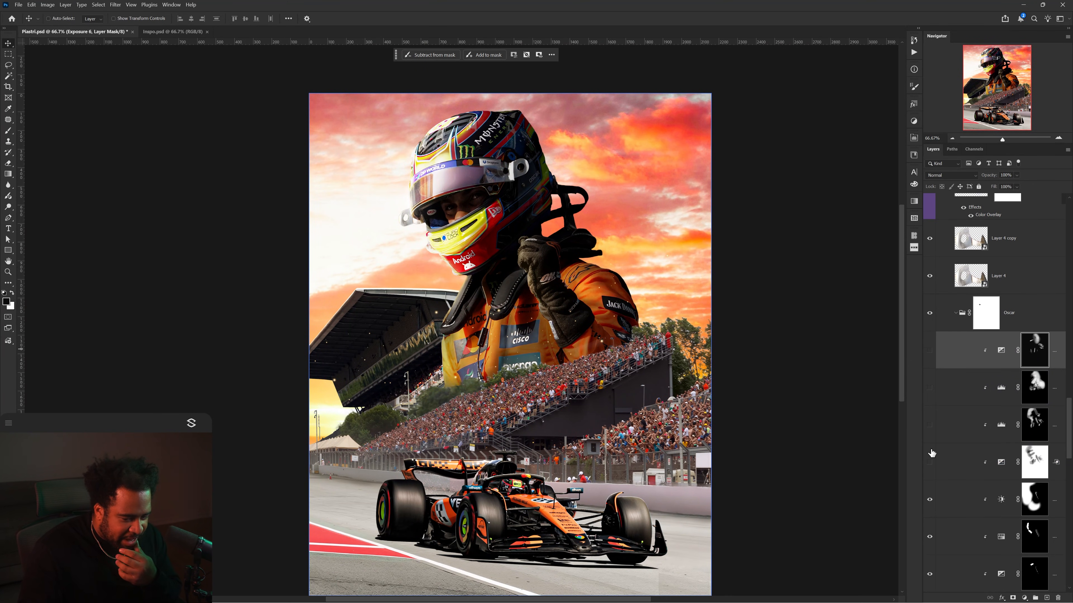
left_click(931, 455)
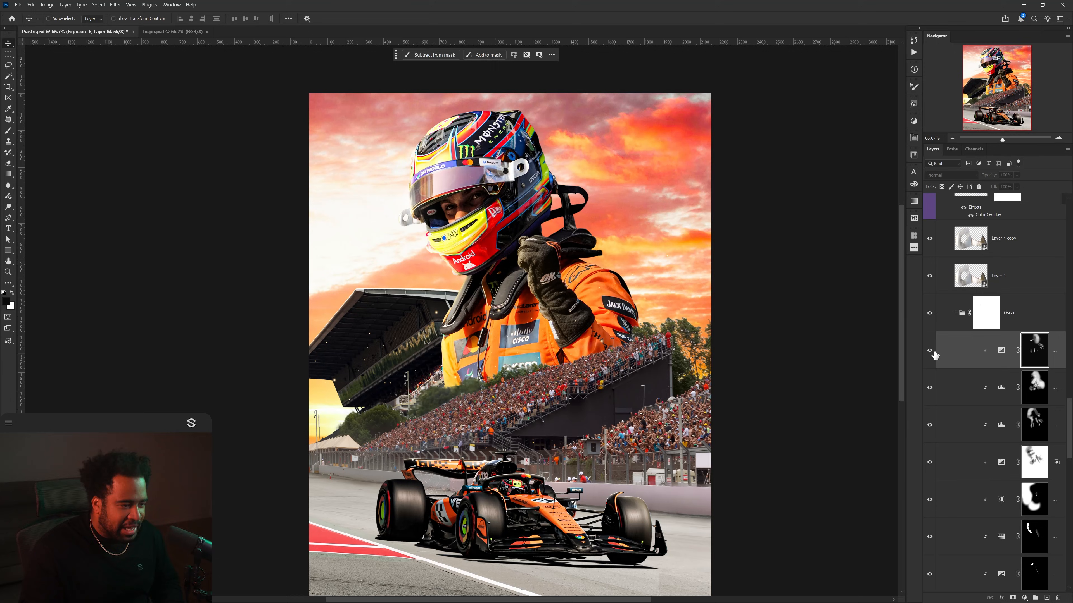
left_click_drag(679, 336, 637, 308)
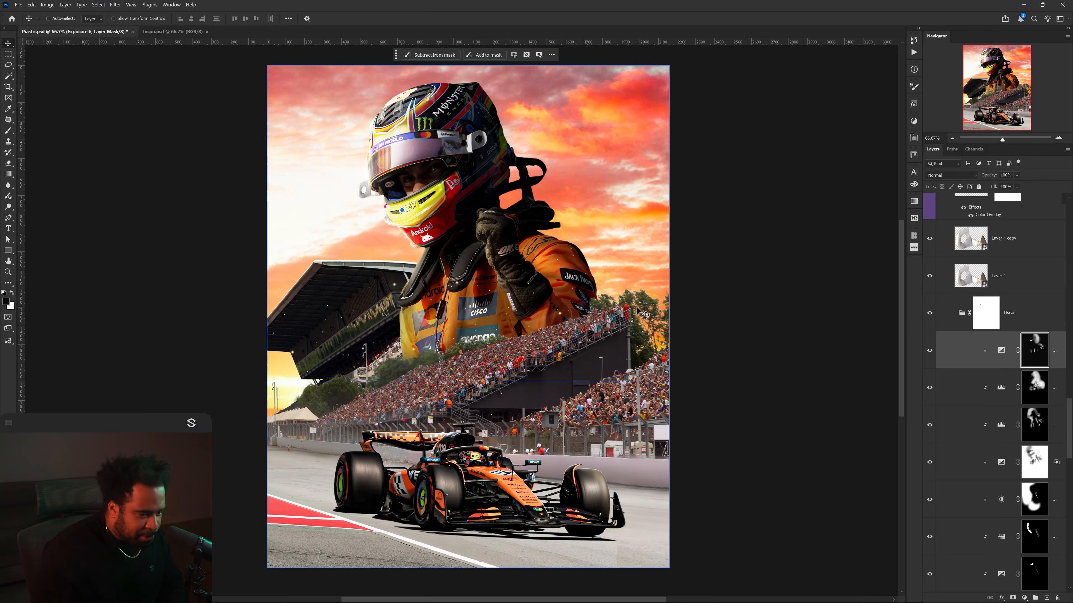
left_click(931, 350)
left_click(931, 351)
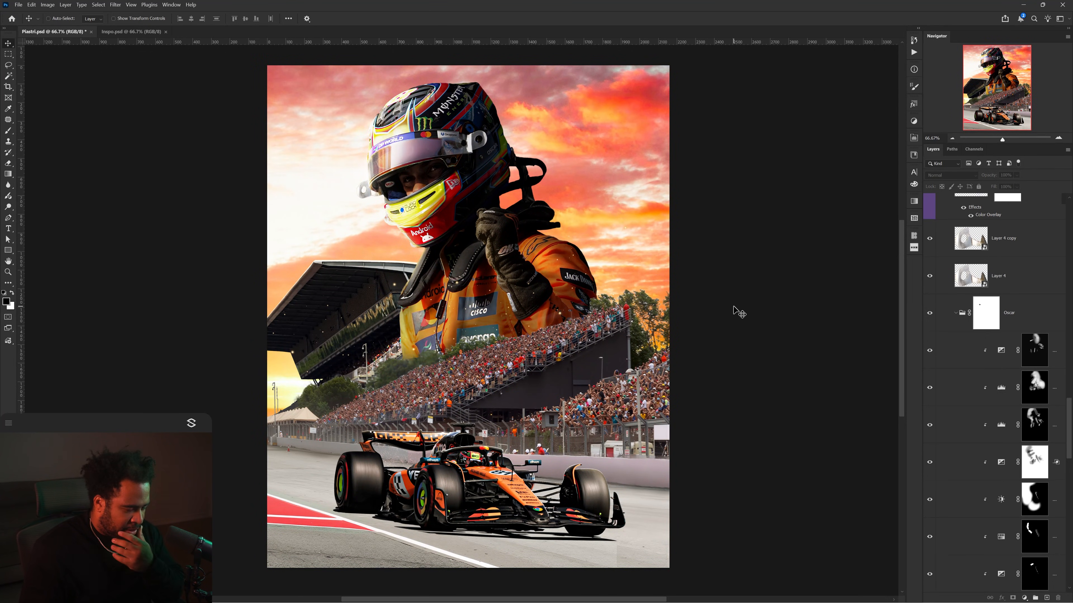
Step: Add an Exposure adjustment above the Motion Blur track layer and lower its exposure to -2.26
left_click_drag(735, 311, 792, 277, "ctrl")
key("ctrl+z")
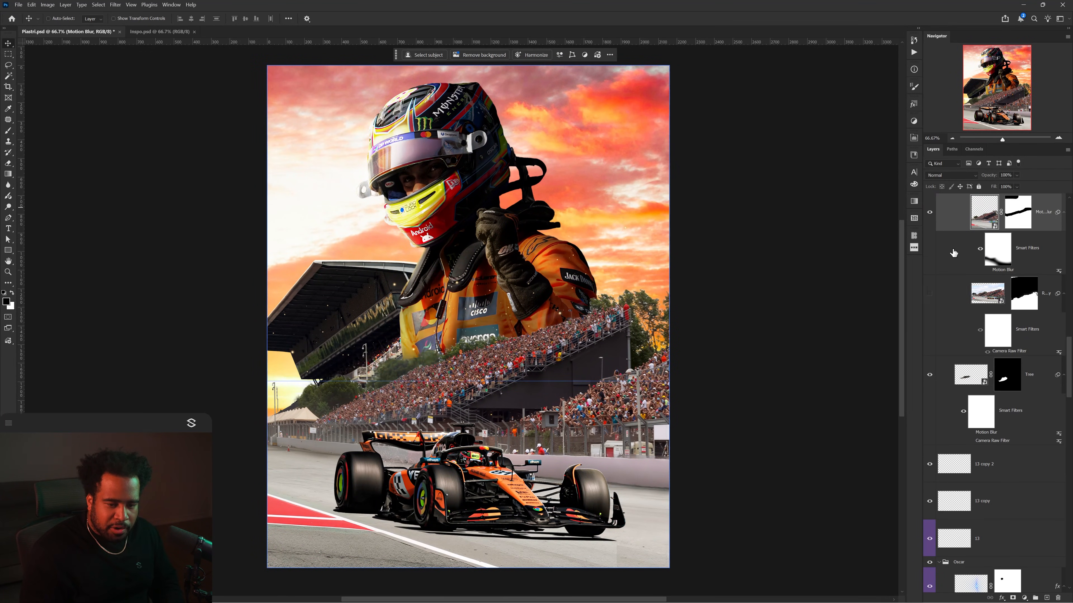
scroll(954, 258, "up", 2)
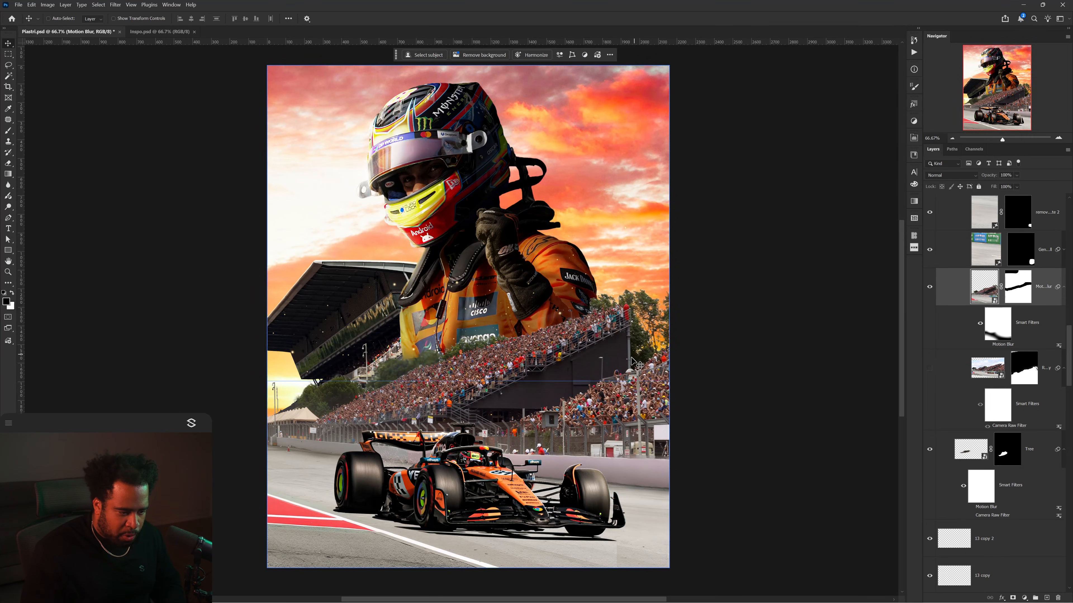
left_click(1024, 598)
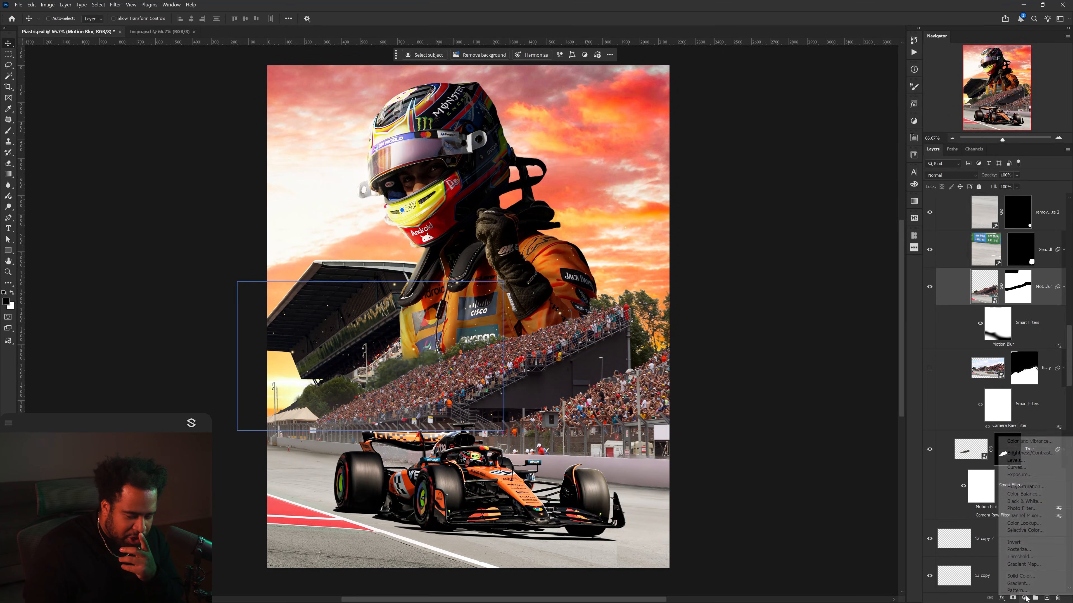
left_click(1019, 475)
left_click_drag(837, 183, 819, 185)
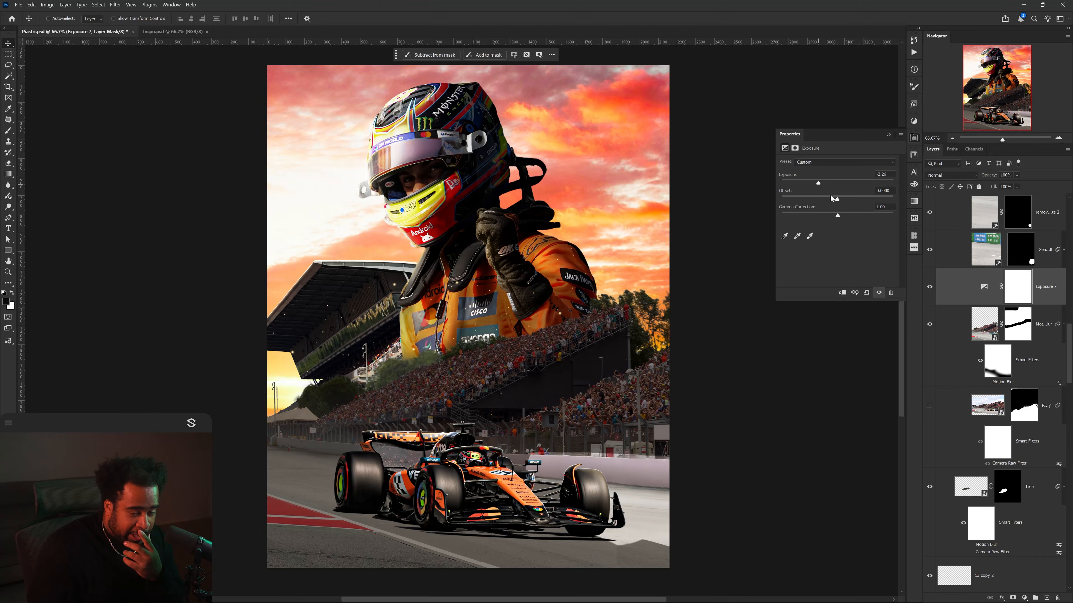
Step: Toggle the new Exposure layer off and on to compare the darkened track and grandstand
left_click(929, 286)
left_click(929, 287)
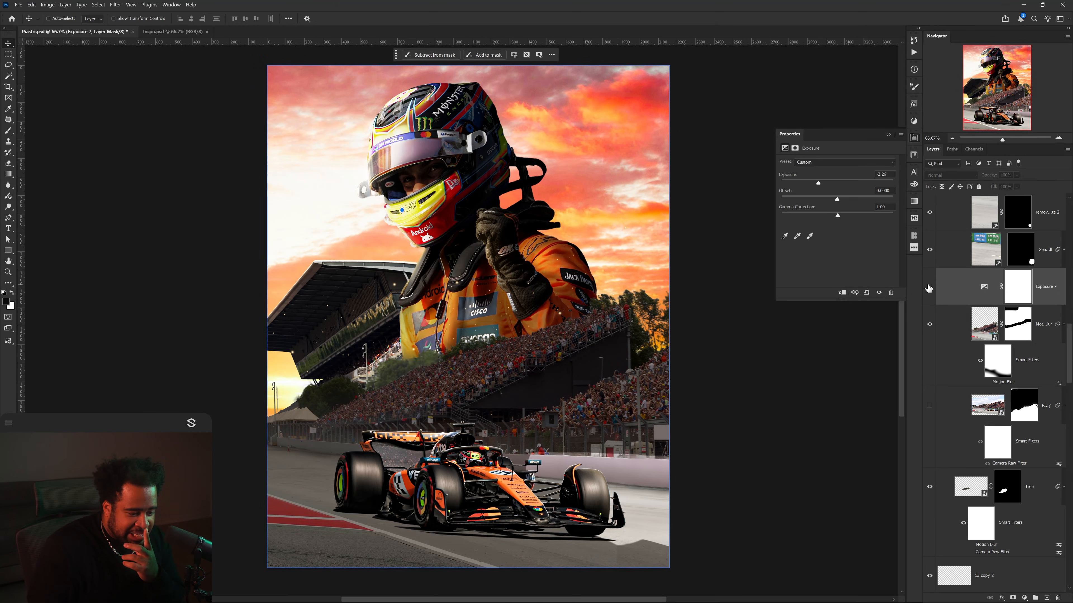
left_click(929, 287)
left_click(929, 287)
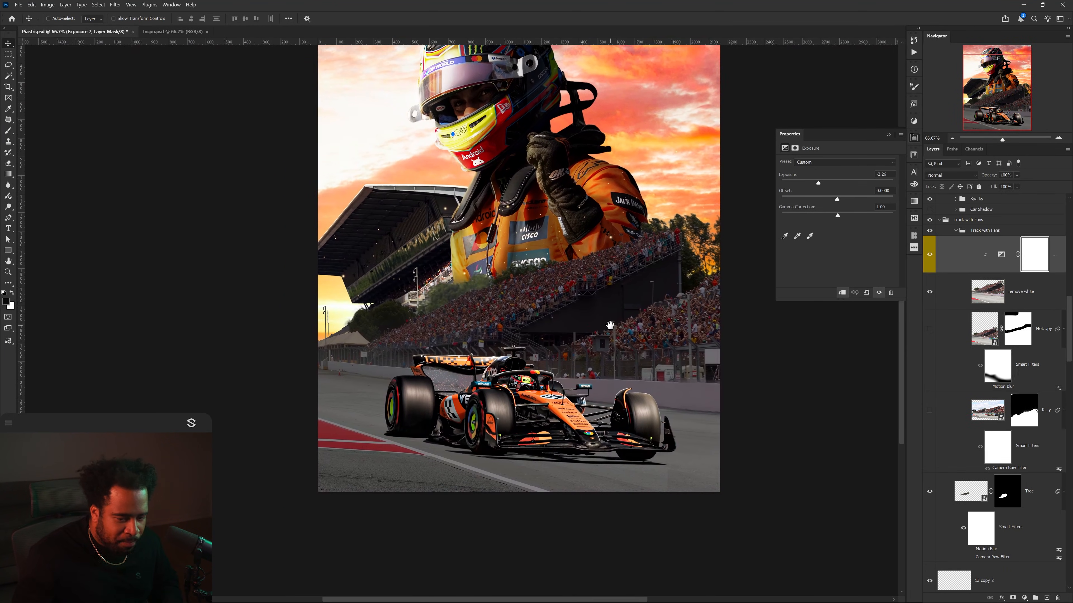
Step: Make the track Exposure layer's mask active and prepare a large soft brush at 20% opacity with white as foreground
mouse_move(610, 325)
left_mouse_down()
mouse_move(624, 321)
mouse_move(611, 382)
left_mouse_up()
key("ctrl+backslash")
key("b")
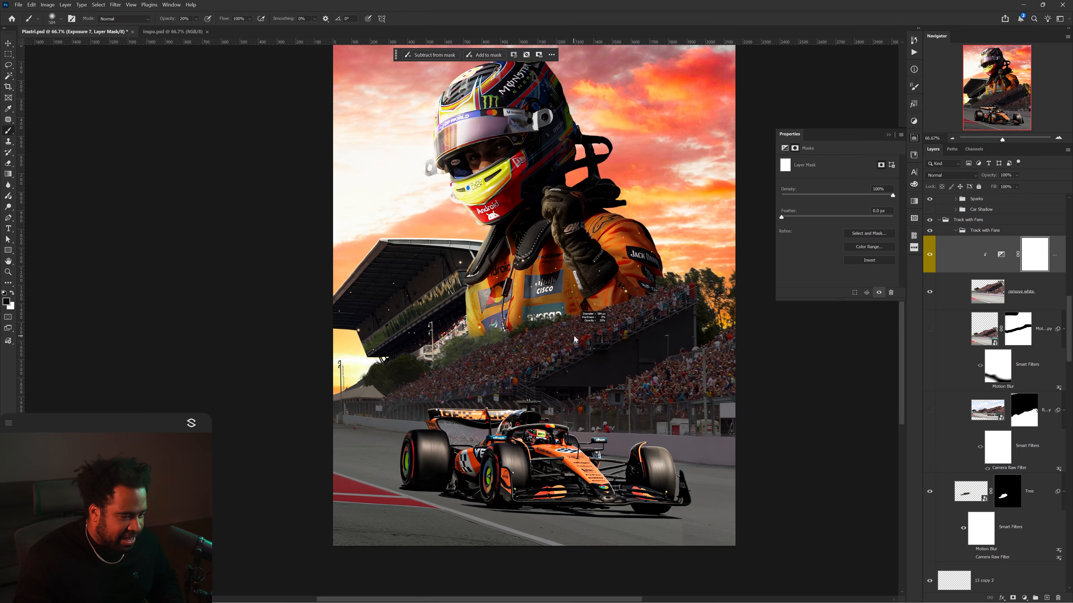
mouse_move(611, 294)
left_mouse_down()
mouse_move(558, 270)
mouse_move(634, 330)
left_mouse_up()
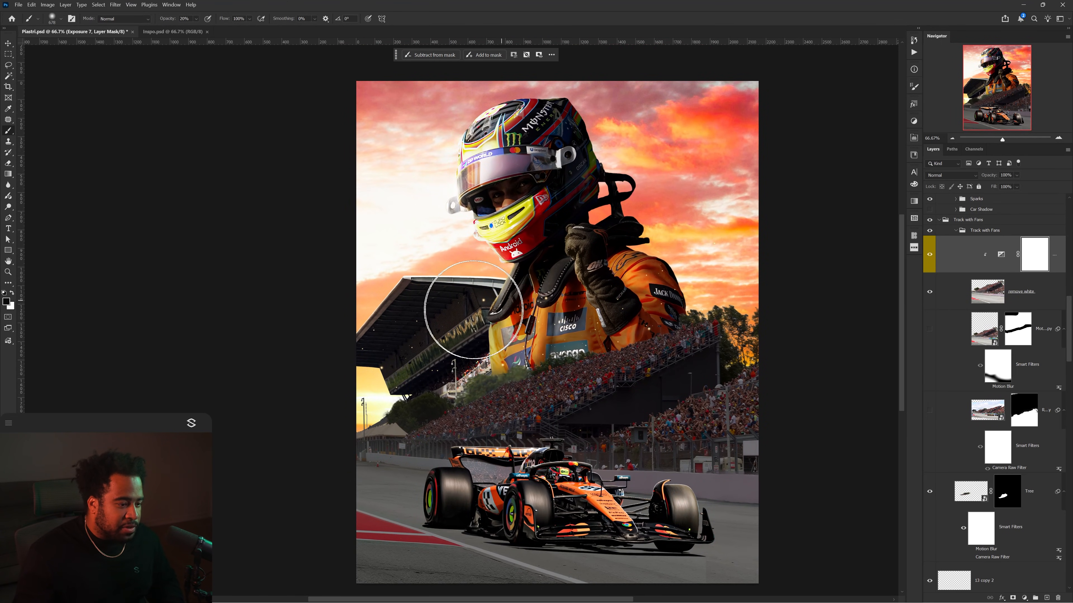
key("x")
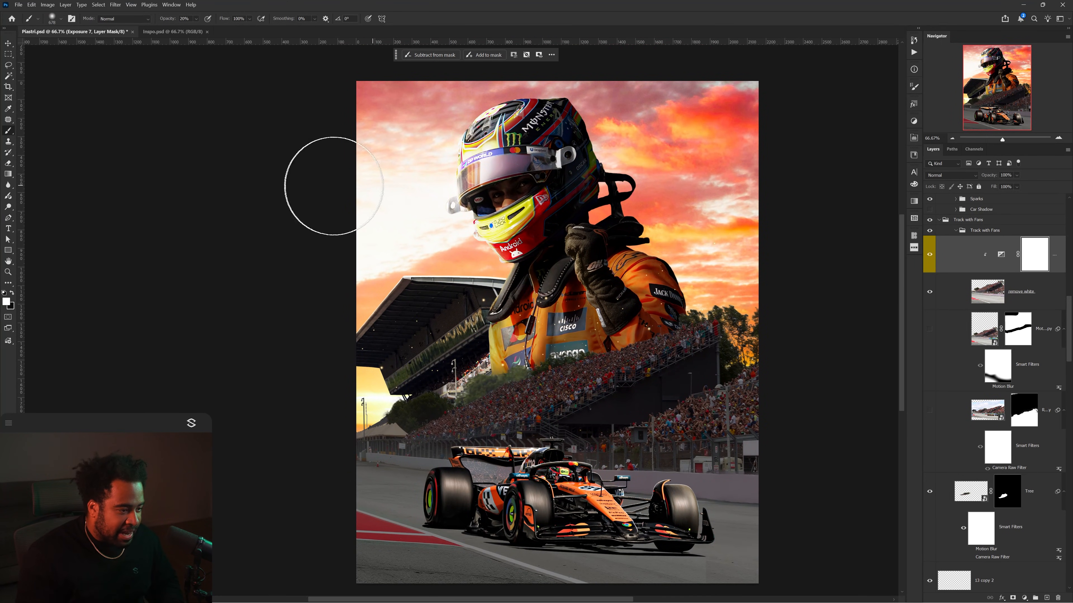
Step: Capture the poster area with the screenshot tool and draw red lines showing the sunlight's direction across the driver and grandstands
key("Print")
mouse_move(269, 48)
left_mouse_down()
mouse_move(792, 508)
mouse_move(840, 602)
left_mouse_up()
left_click(849, 498)
left_click_drag(316, 280, 518, 427)
left_click_drag(482, 88, 636, 382)
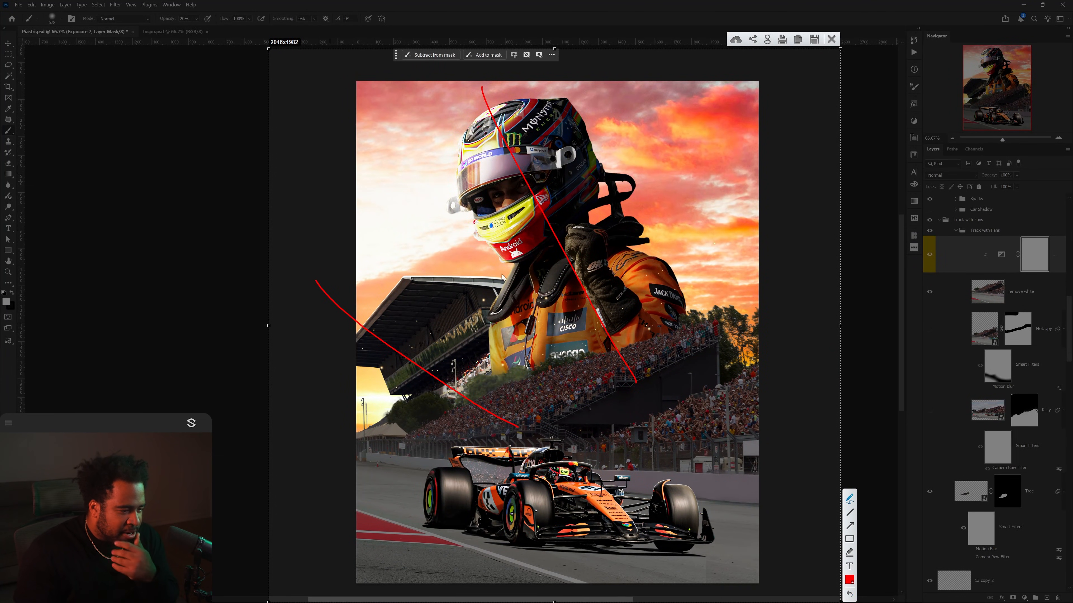
left_click_drag(320, 239, 441, 346)
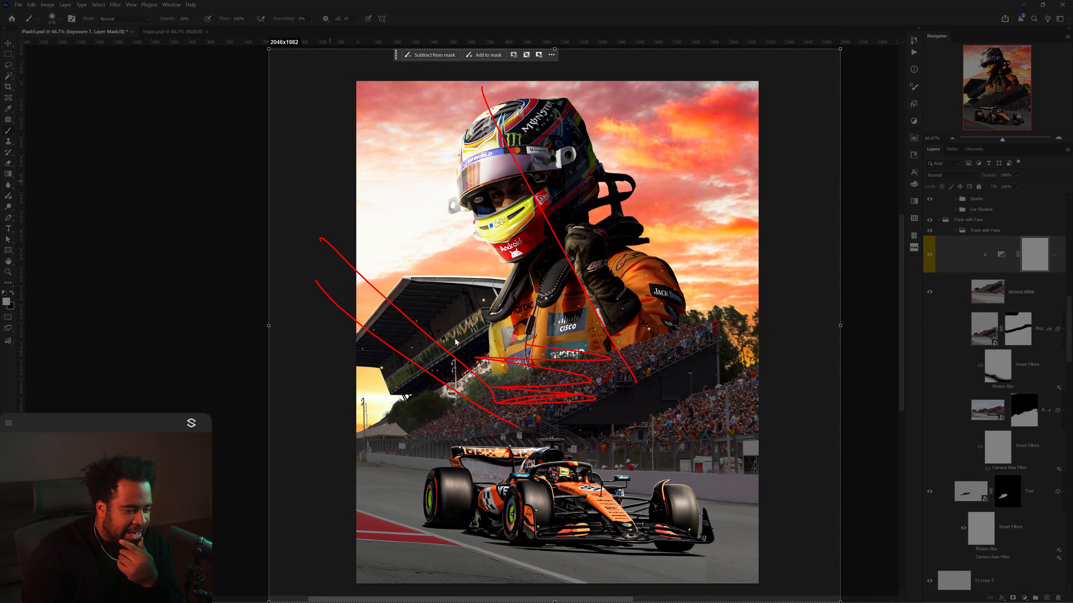
left_click_drag(416, 89, 494, 300)
left_click_drag(324, 363, 420, 285)
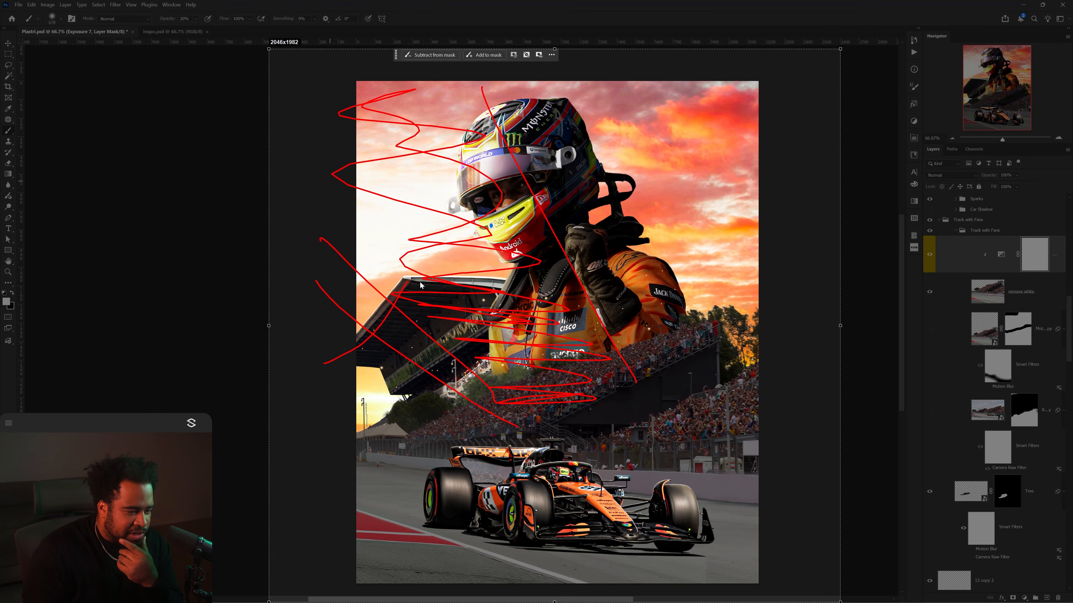
left_click_drag(304, 371, 411, 295)
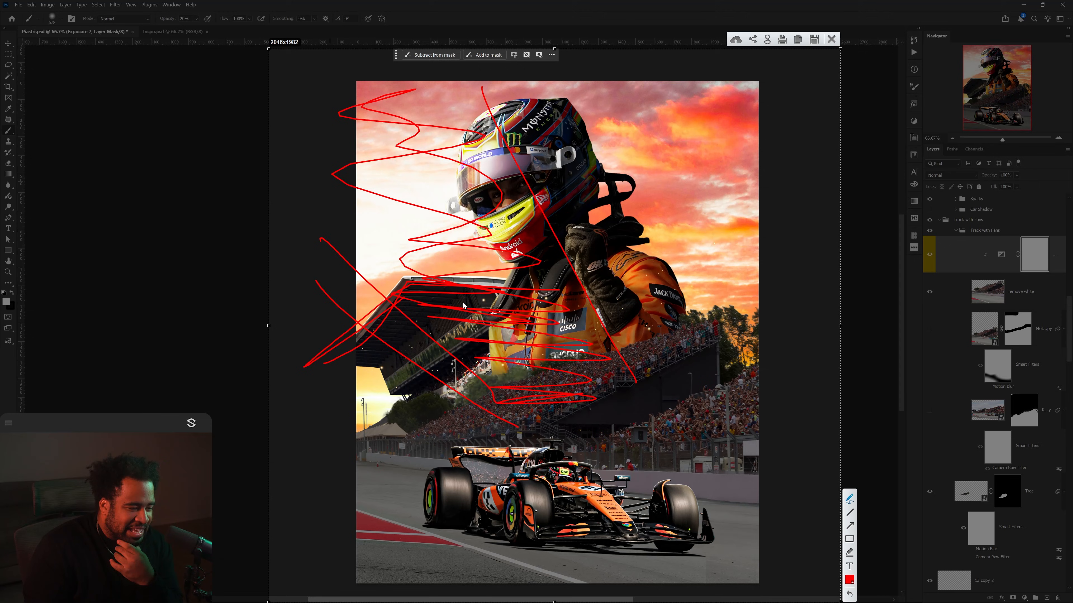
Step: Outline the grandstand area beside the driver in red on the capture, and close the capture without saving
left_click_drag(506, 279, 644, 387)
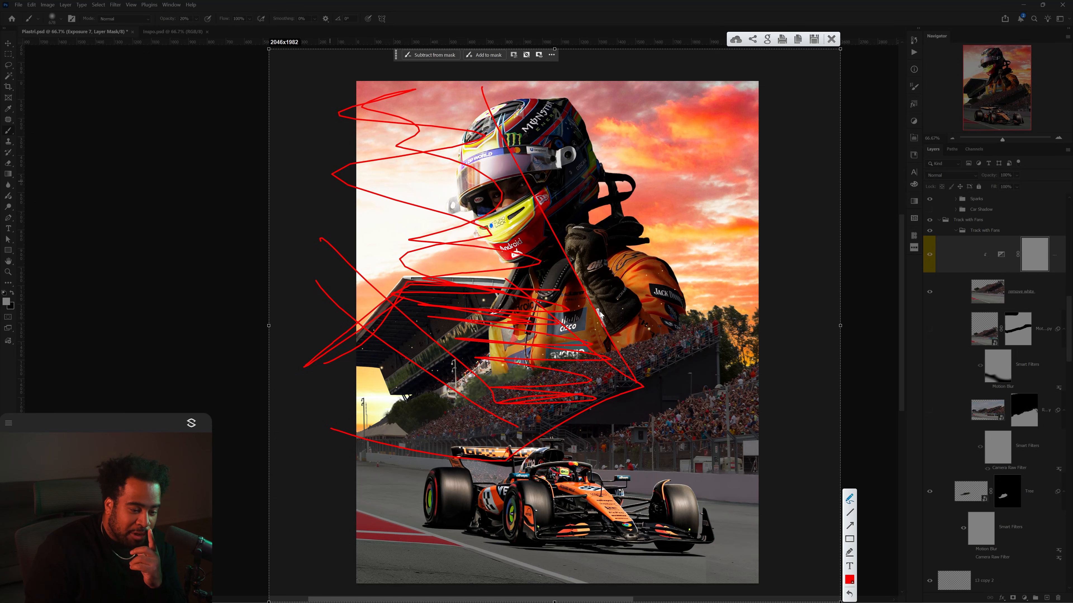
left_click_drag(600, 313, 648, 509)
left_click_drag(585, 433, 559, 444)
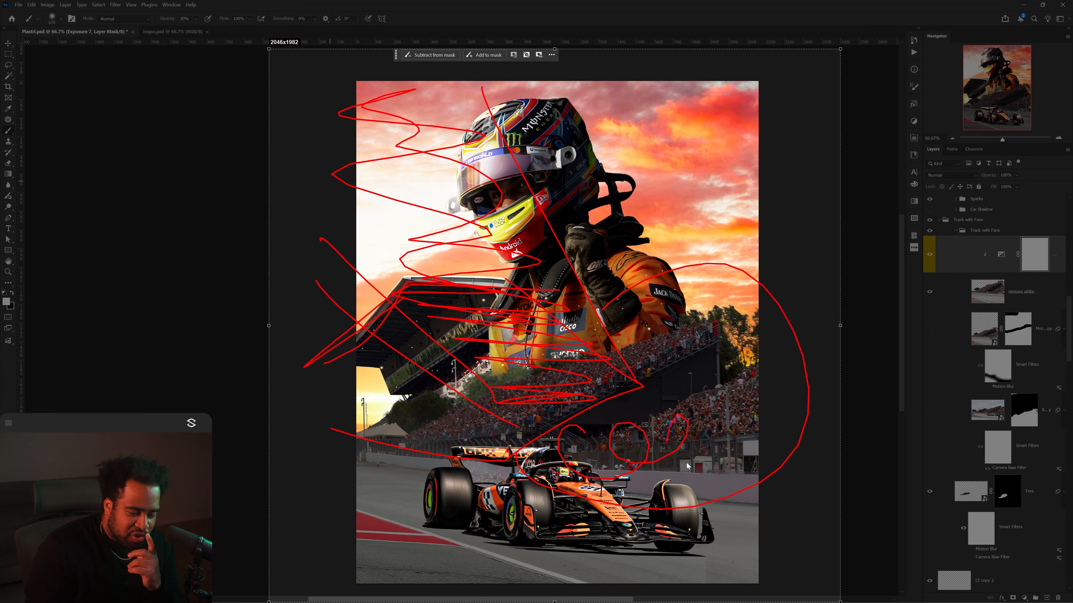
left_click_drag(768, 362, 711, 374)
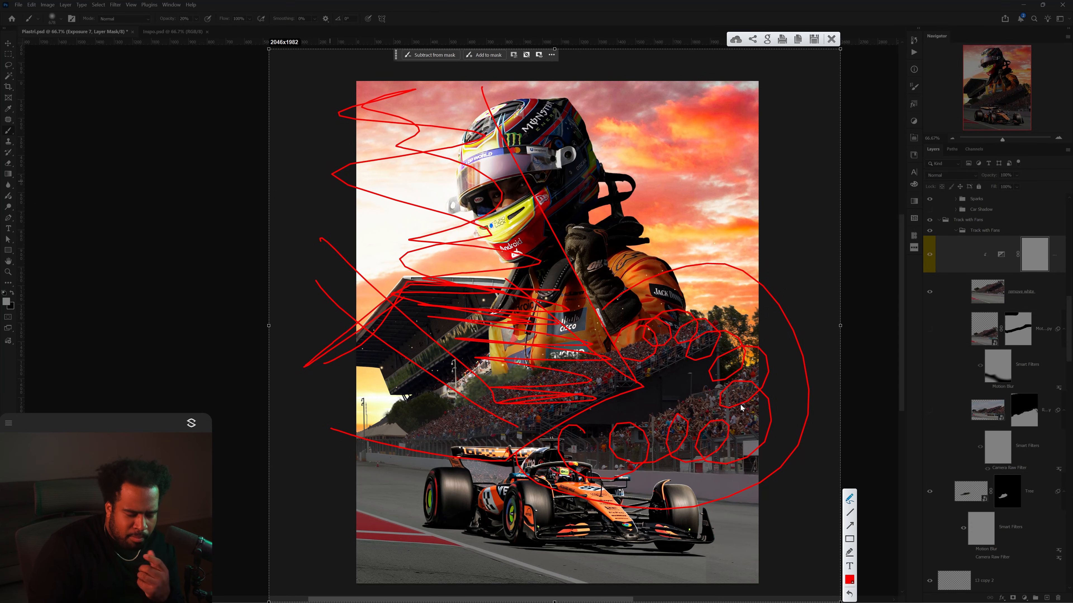
left_click(831, 38)
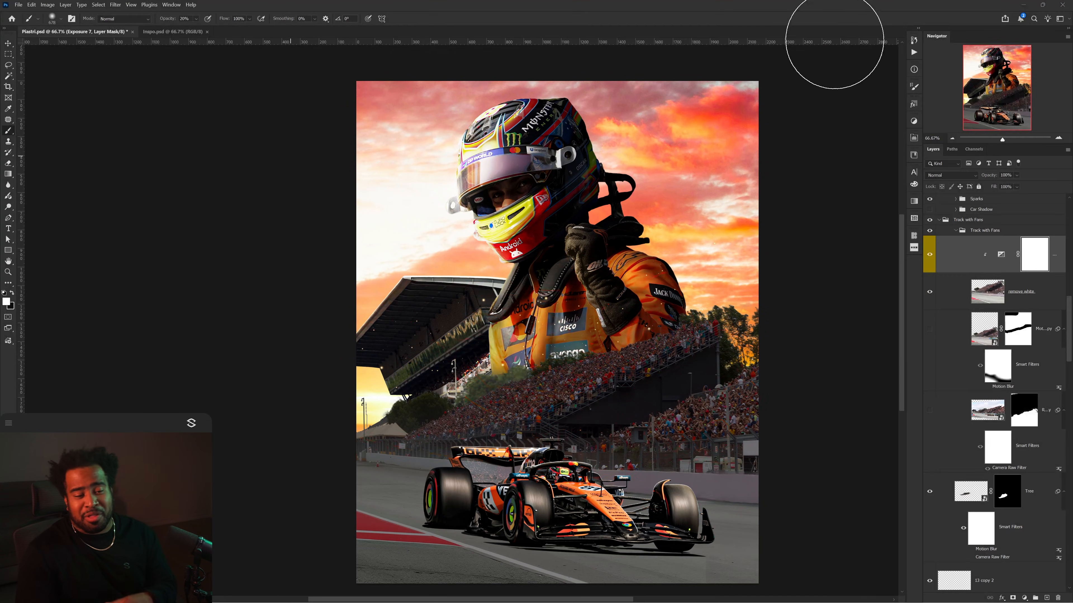
Step: Paint black at 20% brush opacity on the Exposure mask to brighten the grandstand crowd and the barrier behind the car
scroll(618, 335, "up", 1)
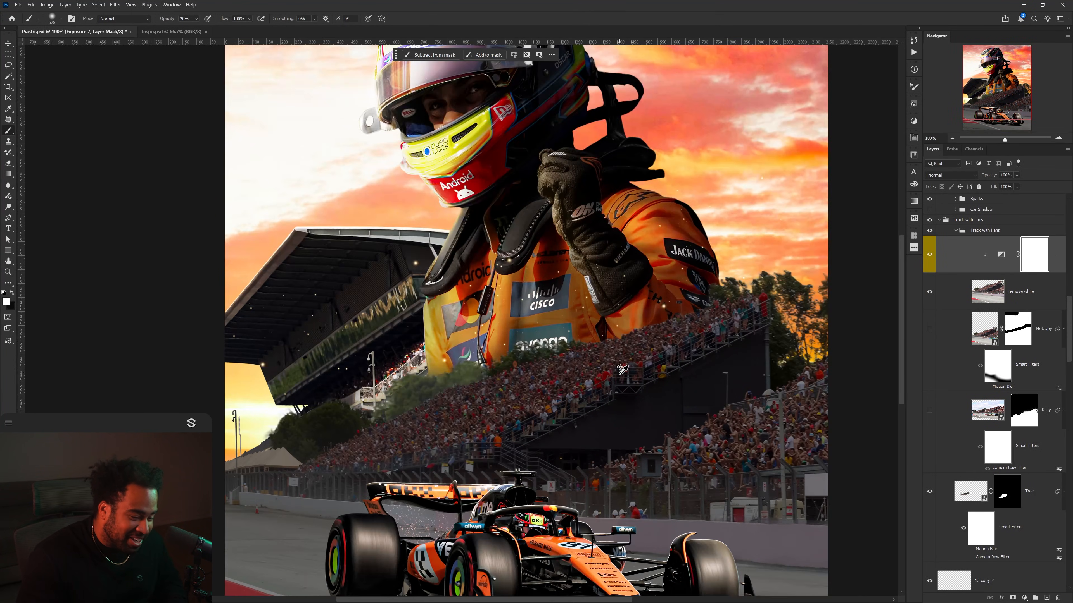
scroll(804, 432, "down", 1)
key("x")
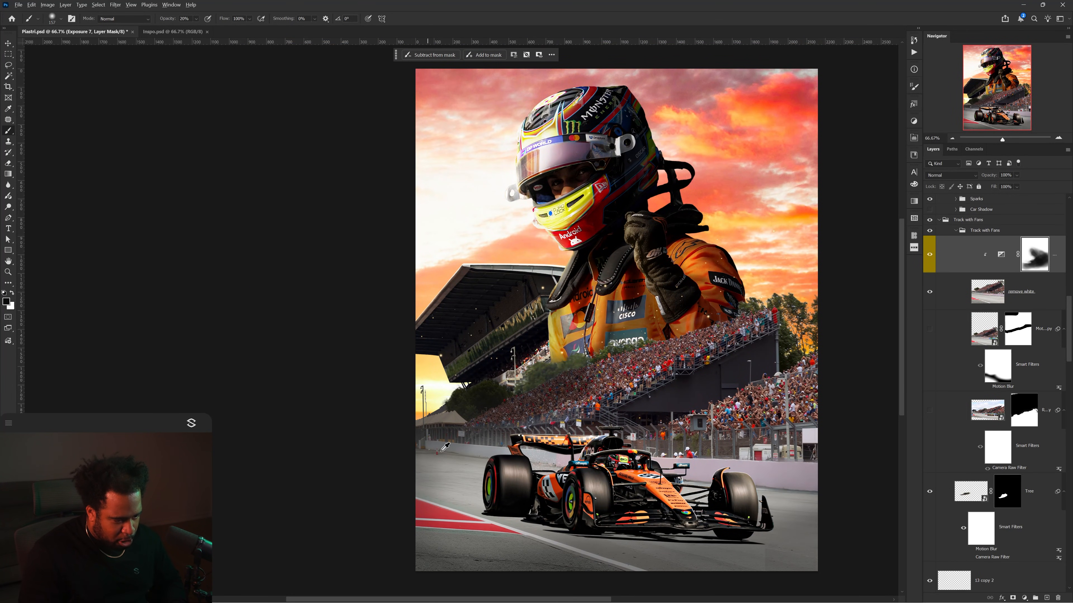
scroll(439, 446, "up", 1)
key("x")
scroll(595, 382, "down", 1)
key("bracketright")
key("bracketright")
key("bracketright")
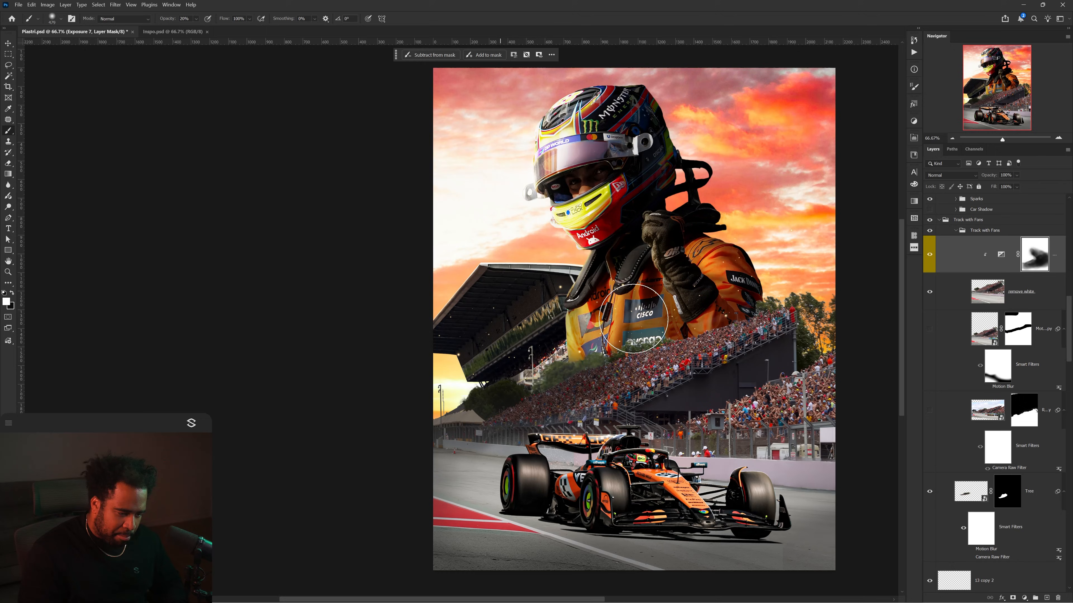
scroll(597, 369, "down", 1)
scroll(603, 388, "up", 1)
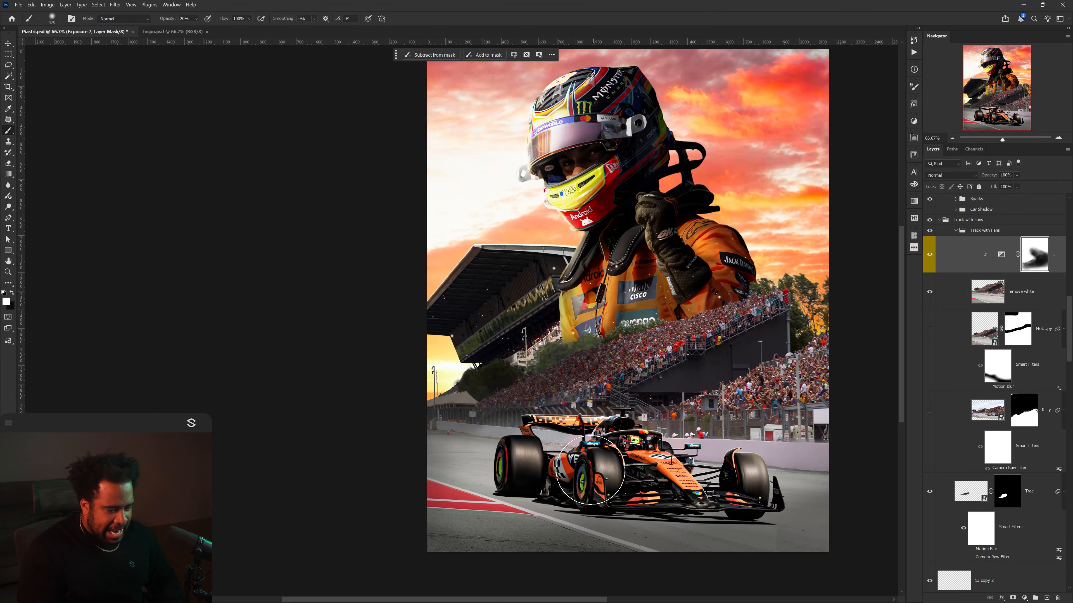
Step: Raise the brush opacity to 100% and paint a straight black band across the track on the Exposure mask
left_click_drag(617, 490, 548, 390)
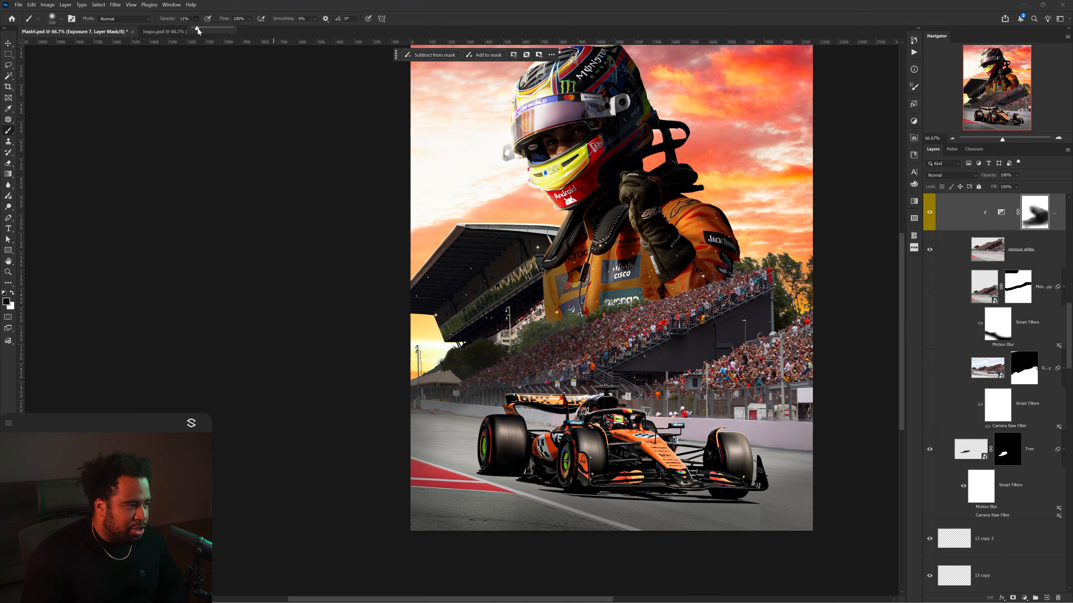
left_click_drag(551, 426, 526, 426)
left_click_drag(481, 378, 500, 519)
left_click(412, 431)
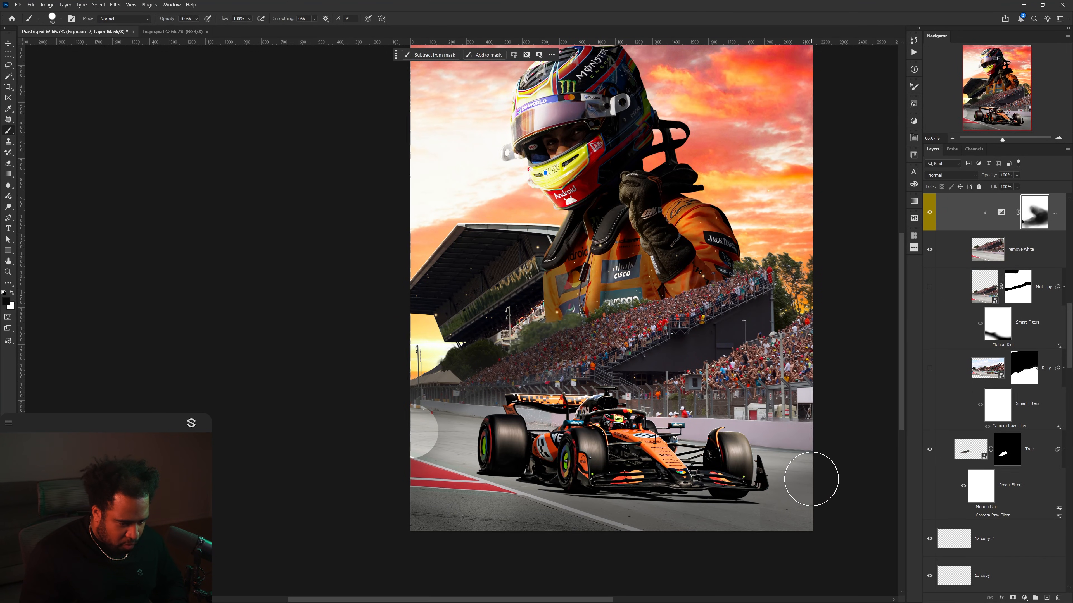
left_click(812, 479, "shift")
Step: Paint the foreground track fully black on the Exposure mask, including the red kerb area, and compare the poster with and without the adjustment
left_click_drag(685, 455, 706, 440)
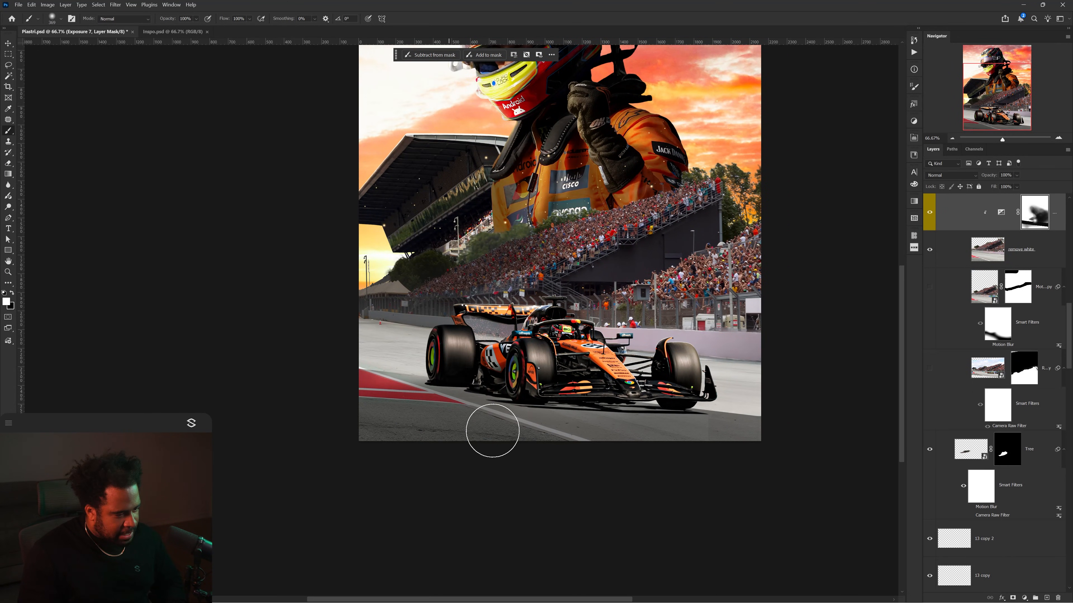
mouse_move(491, 432)
left_mouse_down()
mouse_move(432, 428)
mouse_move(320, 372)
left_mouse_up()
scroll(394, 313, "up", 5)
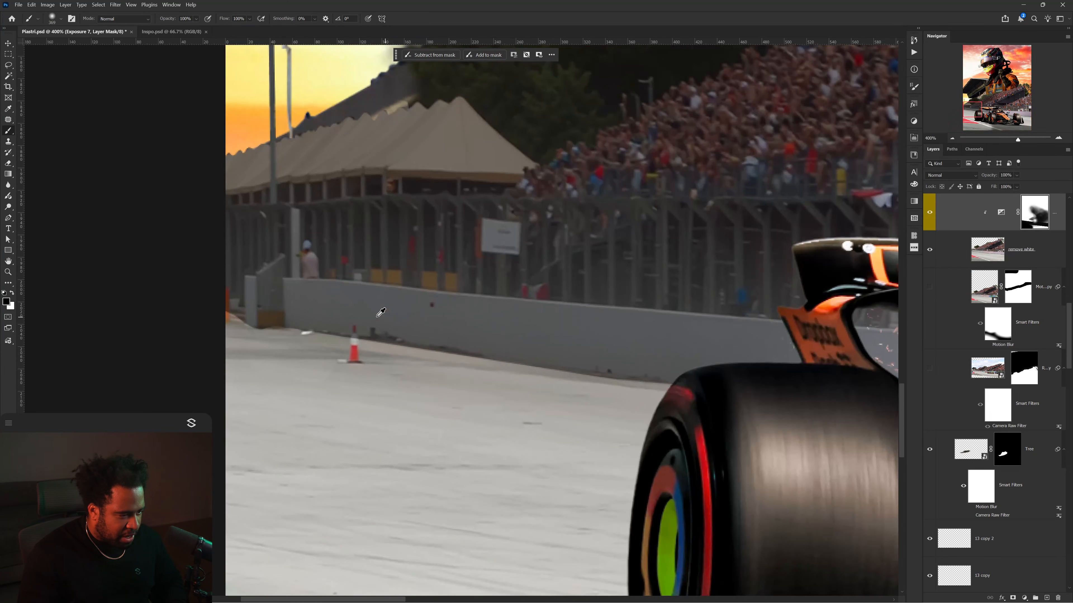
scroll(700, 332, "down", 6)
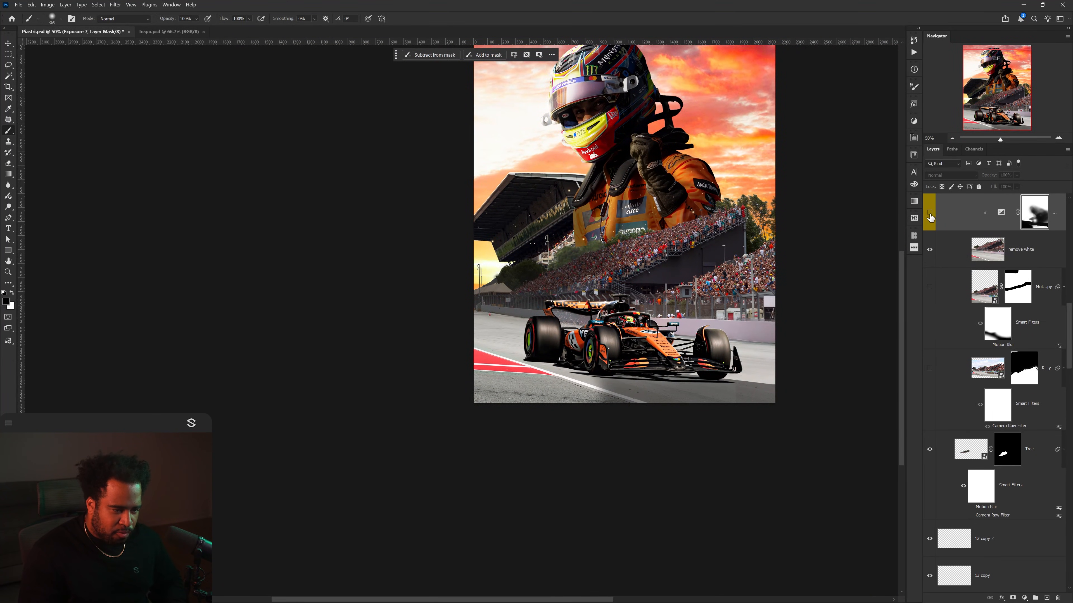
left_click(929, 214)
scroll(479, 400, "up", 1)
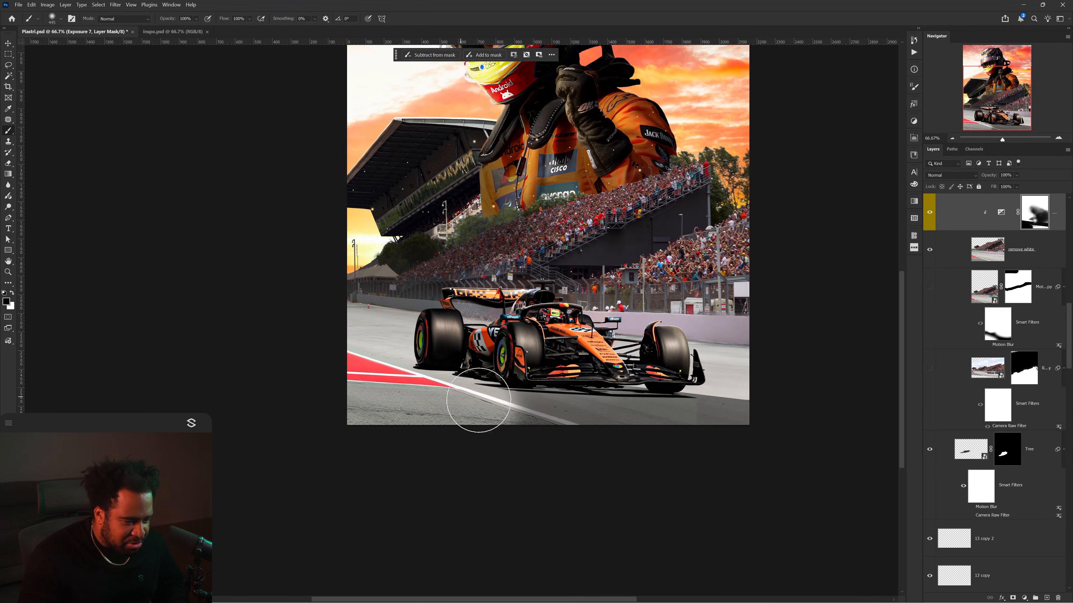
scroll(524, 336, "down", 2)
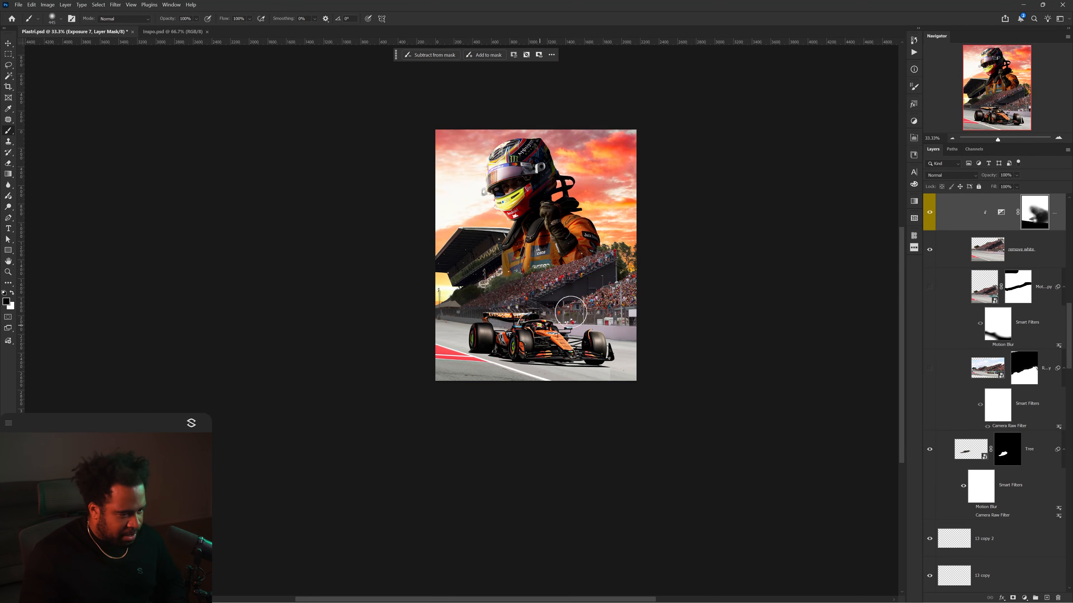
Step: Collapse the driver's layer group and toggle its visibility to check which part of the poster it holds
key("v")
left_click(556, 315, "ctrl")
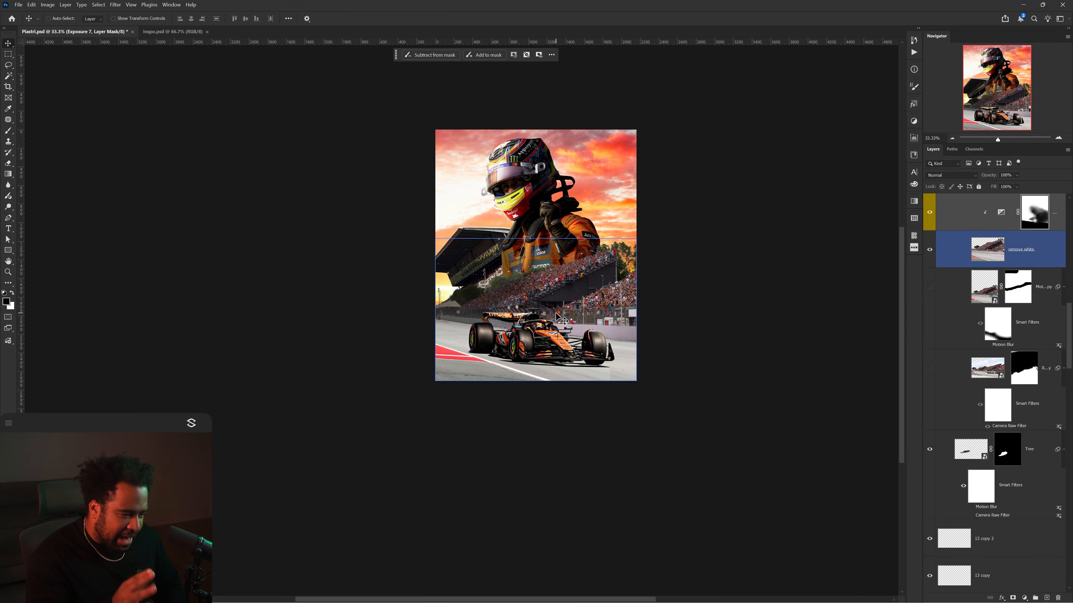
scroll(576, 300, "up", 2)
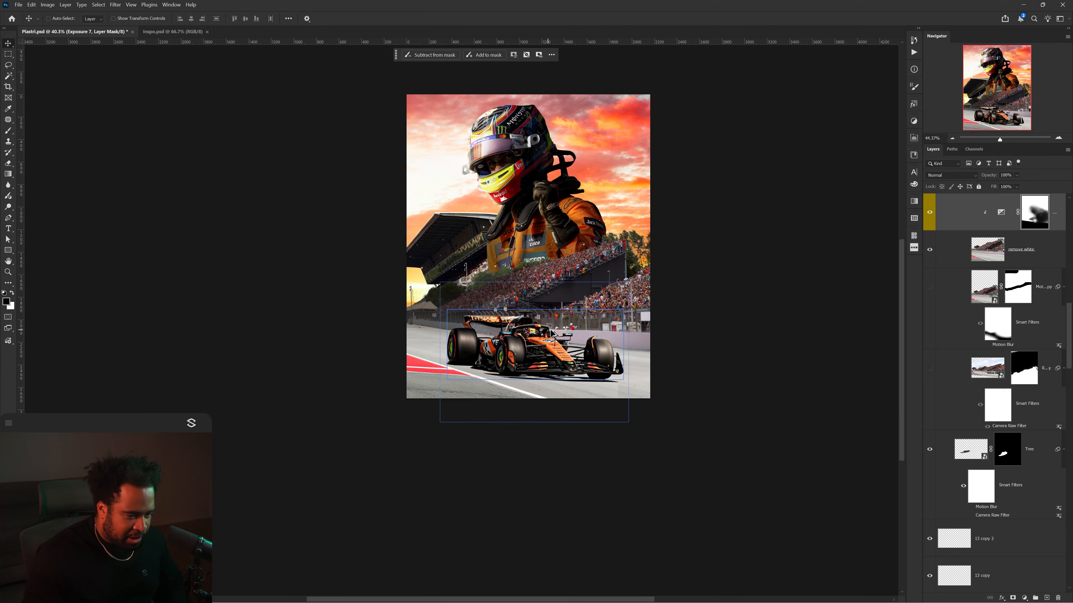
left_click(622, 306, "ctrl")
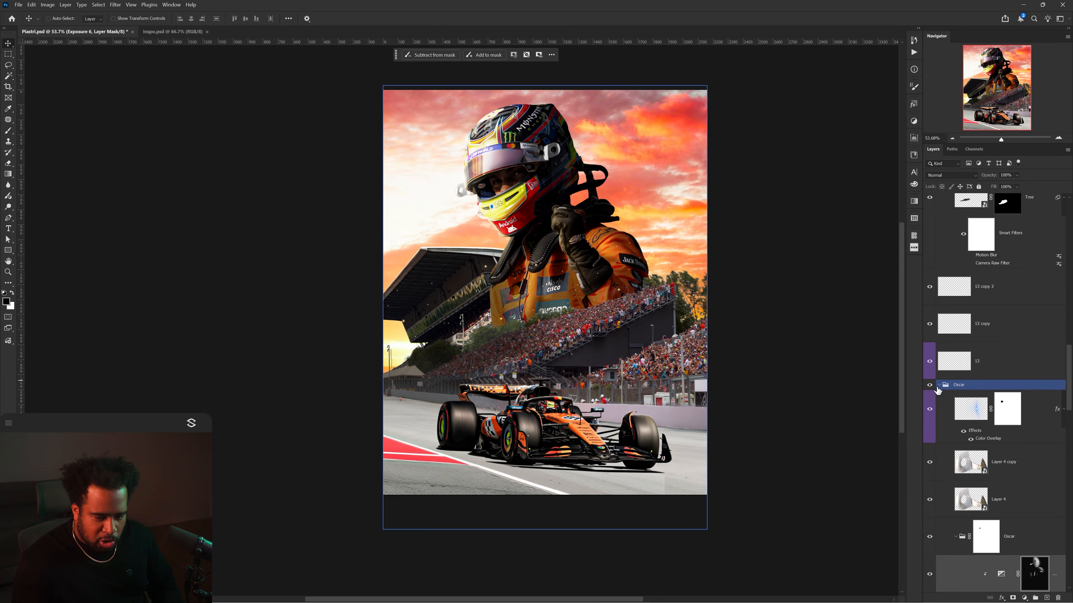
left_click(943, 385)
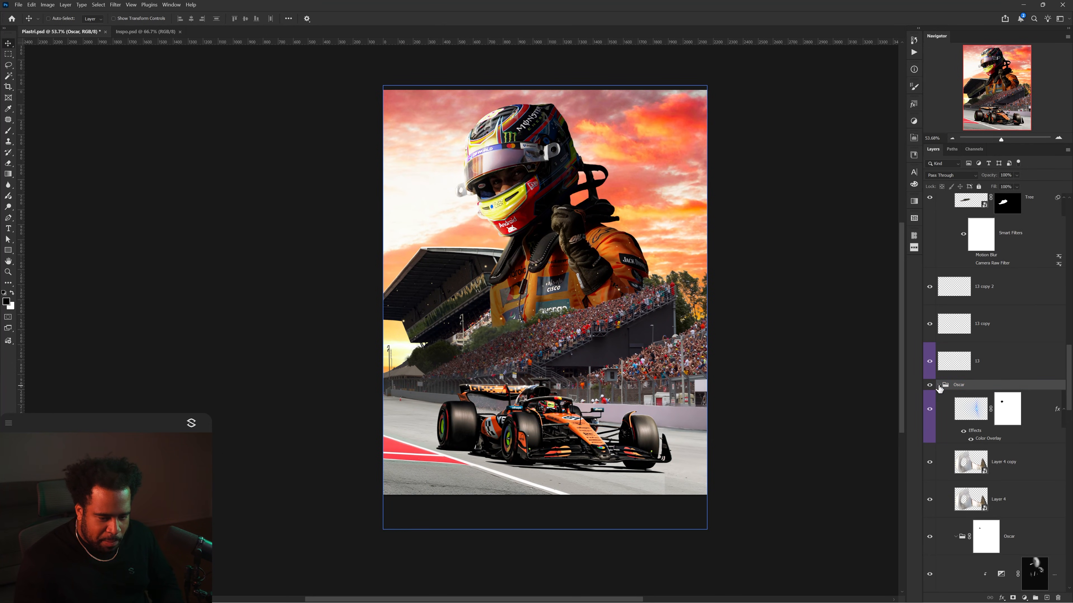
left_click(938, 385)
left_click(930, 385)
left_click(930, 385)
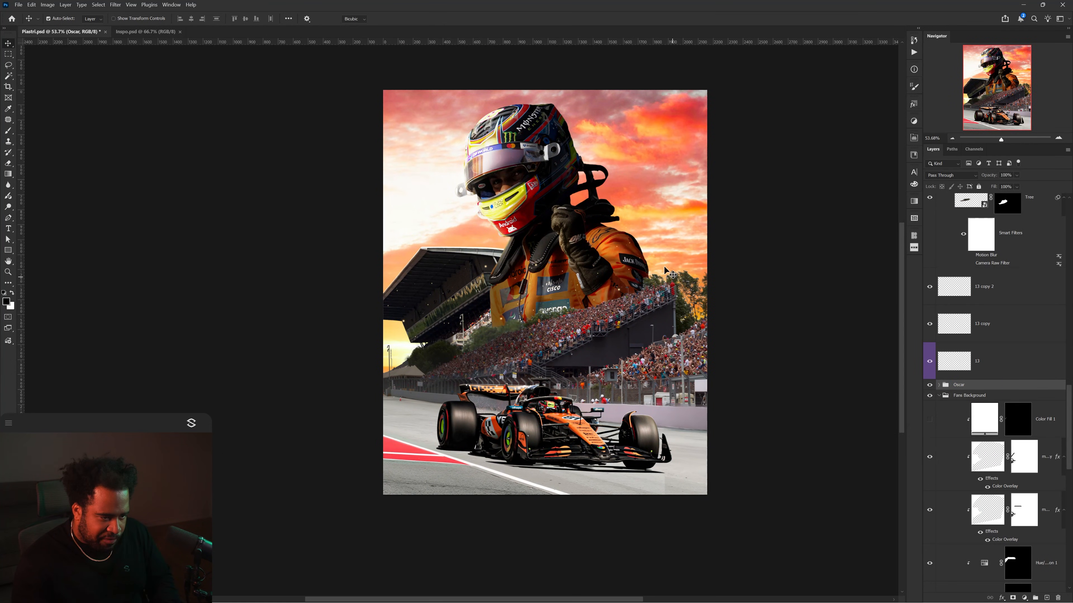
key("ctrl+t")
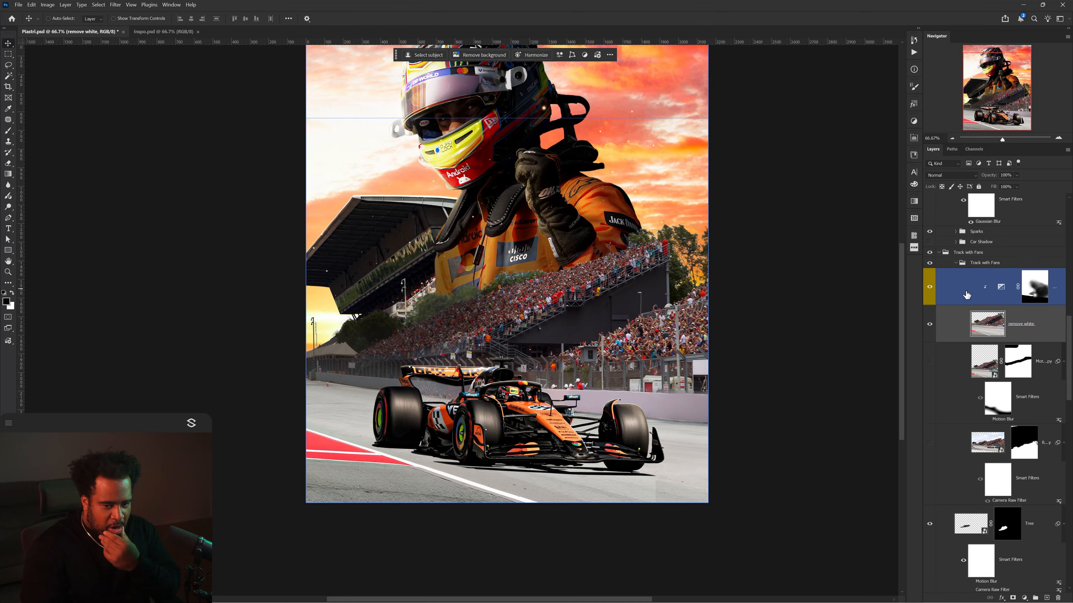
Step: Add a second Exposure adjustment clipped to the grandstand and track layer, with exposure set to -2.26
left_click(1024, 598)
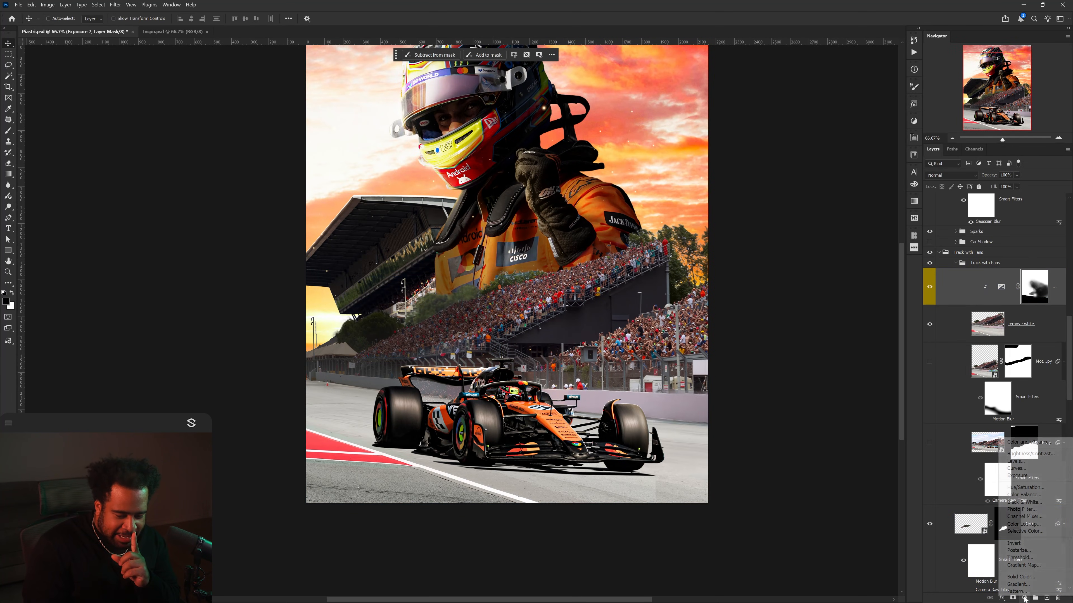
left_click(1024, 490)
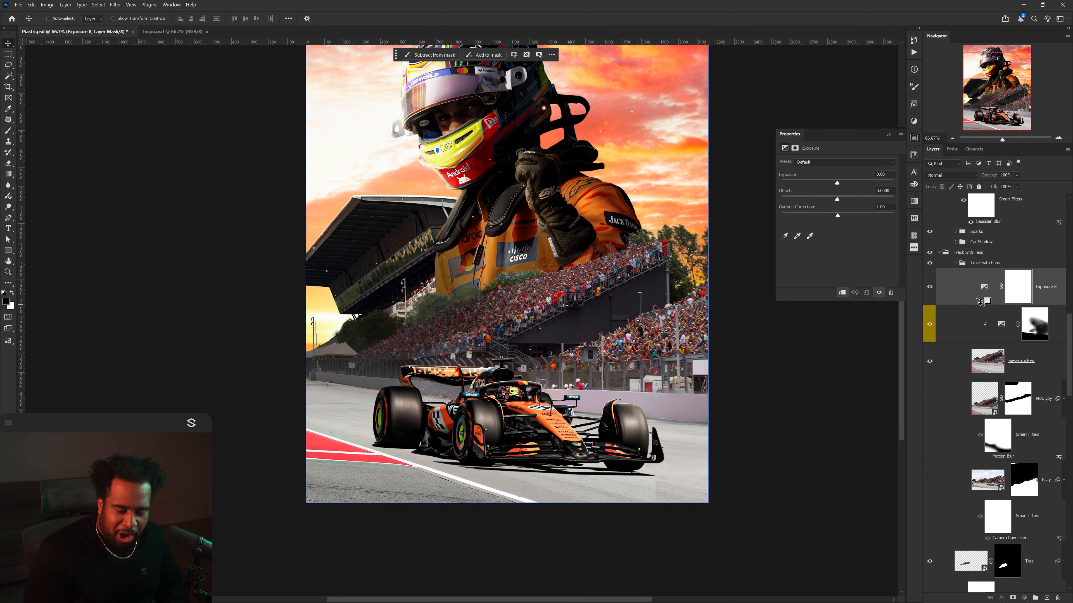
left_click(841, 292)
left_click_drag(838, 182, 818, 184)
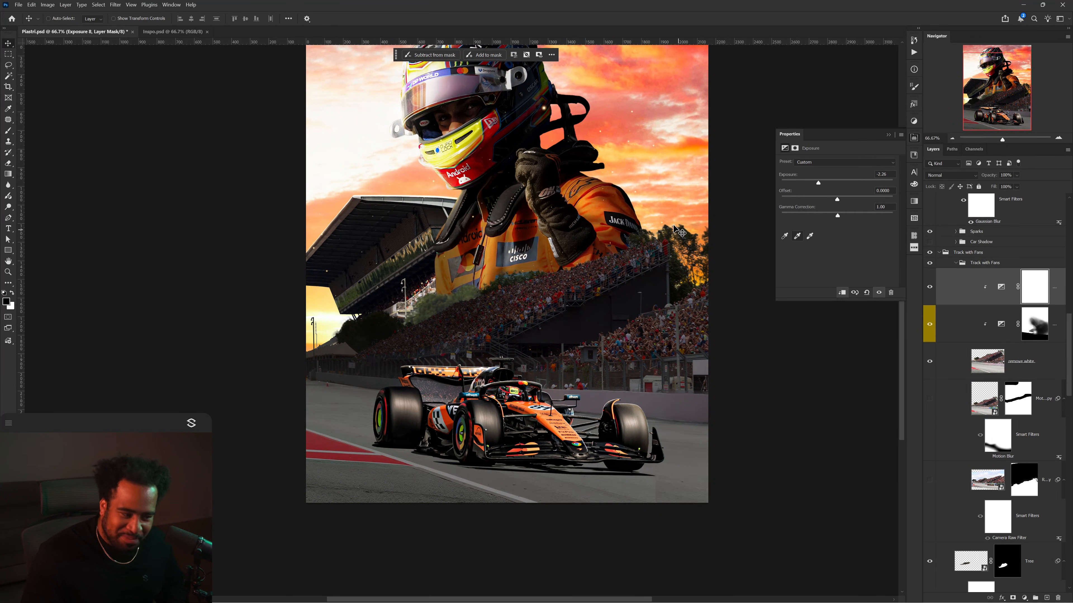
Step: Paint black at 20% brush opacity along the bottom of the new Exposure mask to partly brighten the foreground track
key("b")
scroll(600, 302, "down", 1)
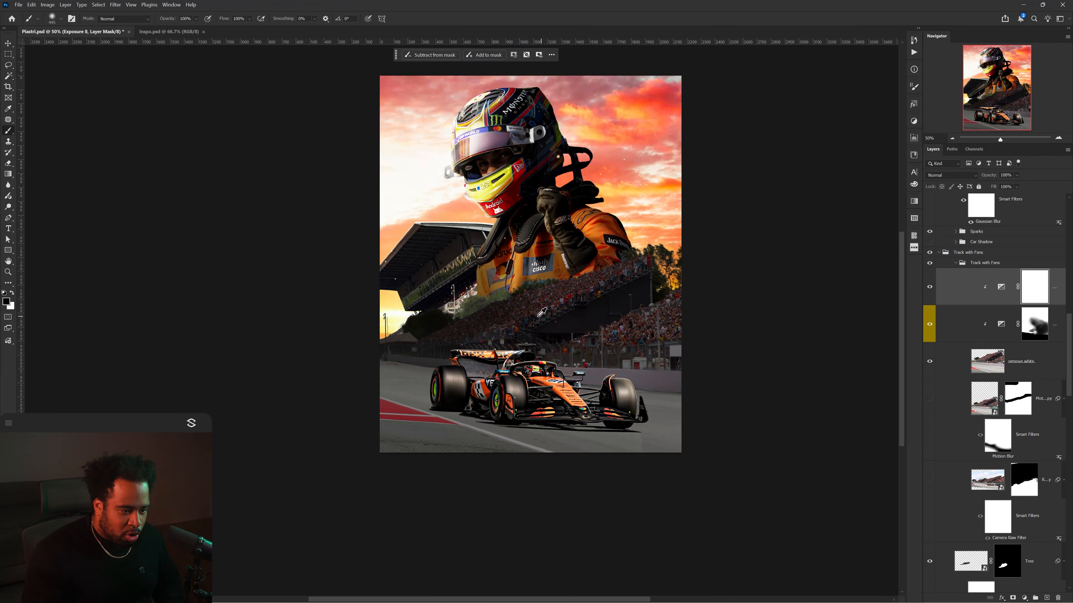
left_click_drag(590, 376, 586, 398)
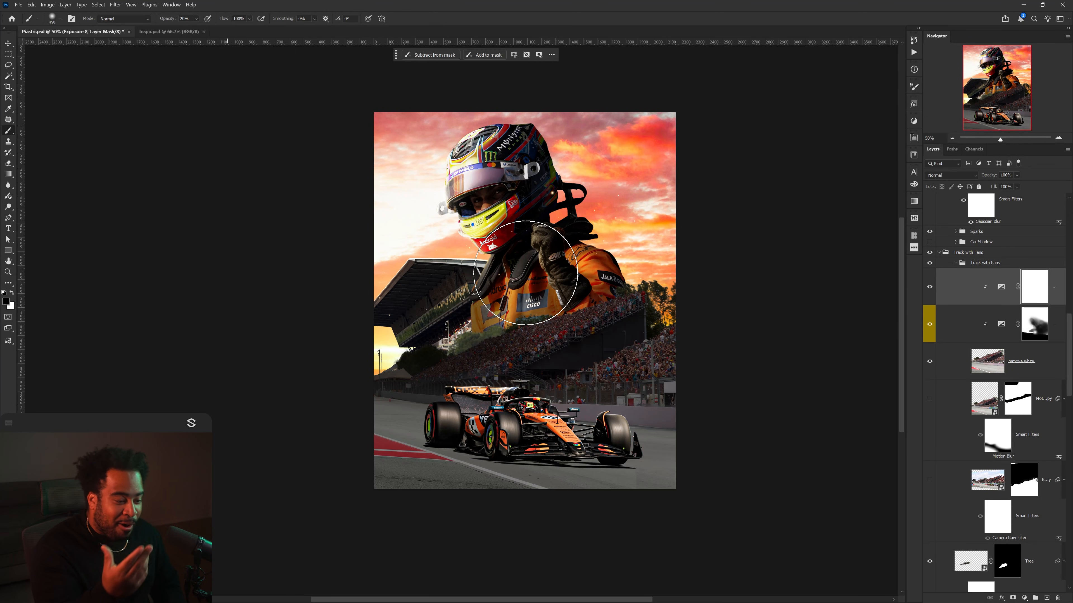
scroll(456, 332, "up", 4)
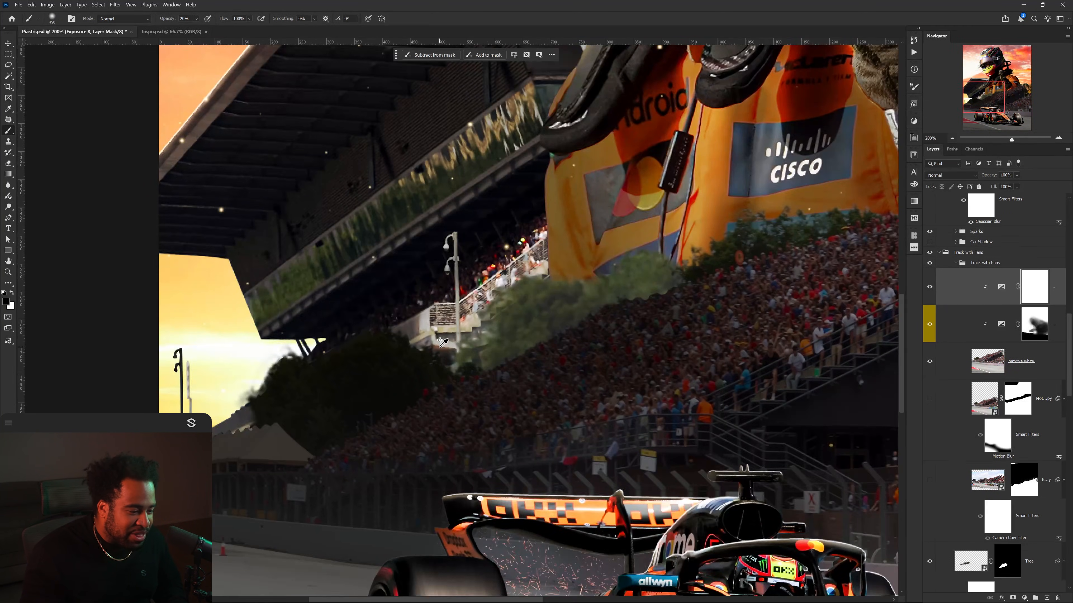
scroll(468, 331, "down", 2)
key("v")
scroll(477, 310, "up", 3)
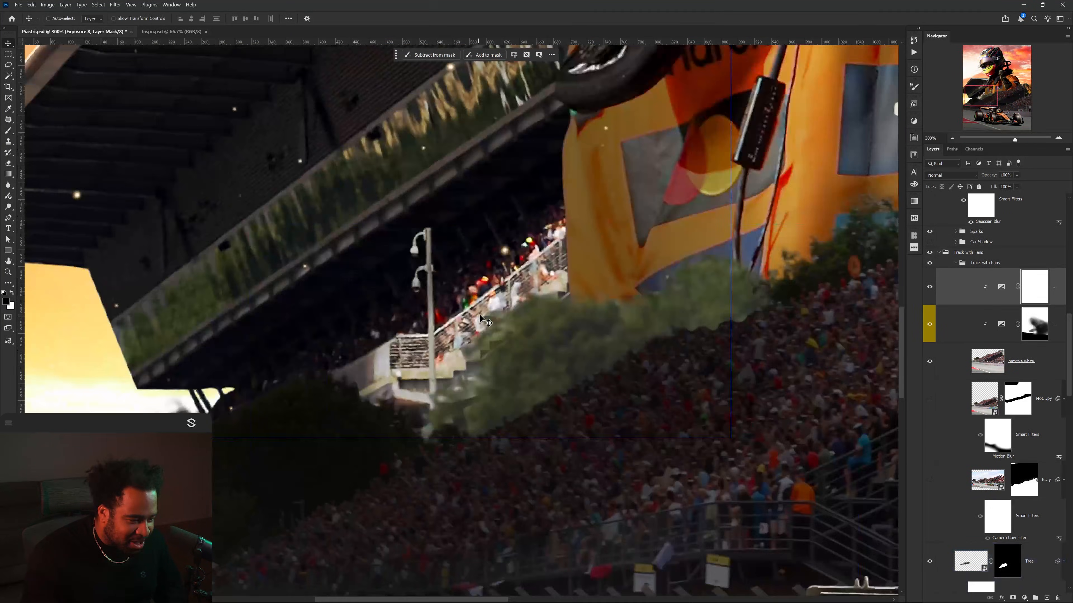
scroll(528, 258, "down", 4)
key("b")
left_click_drag(677, 435, 428, 428)
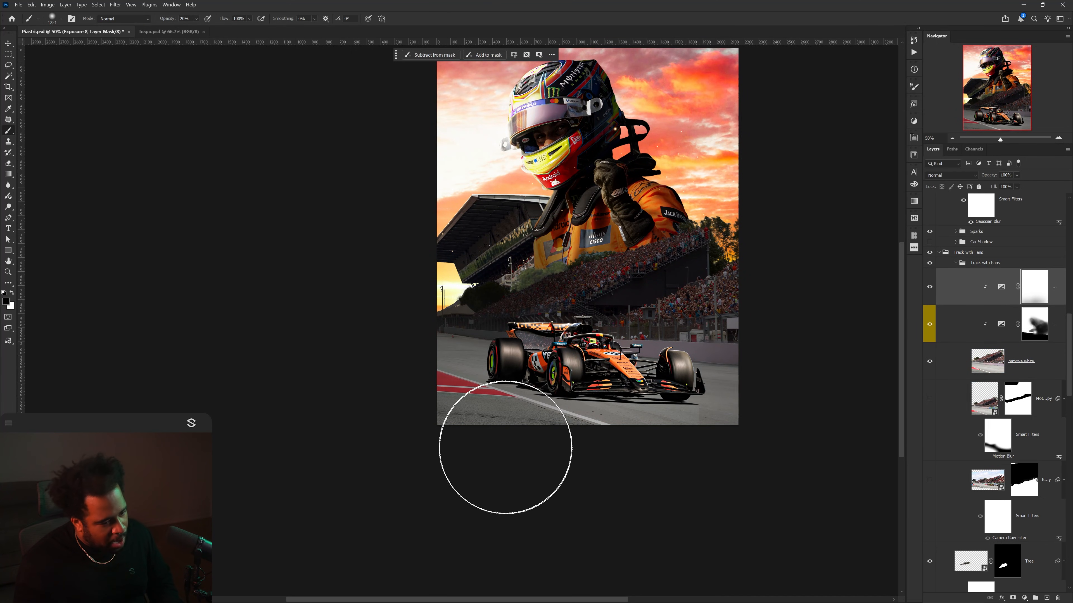
left_click_drag(509, 387, 498, 393)
left_click_drag(463, 414, 512, 431)
left_click_drag(649, 434, 726, 450)
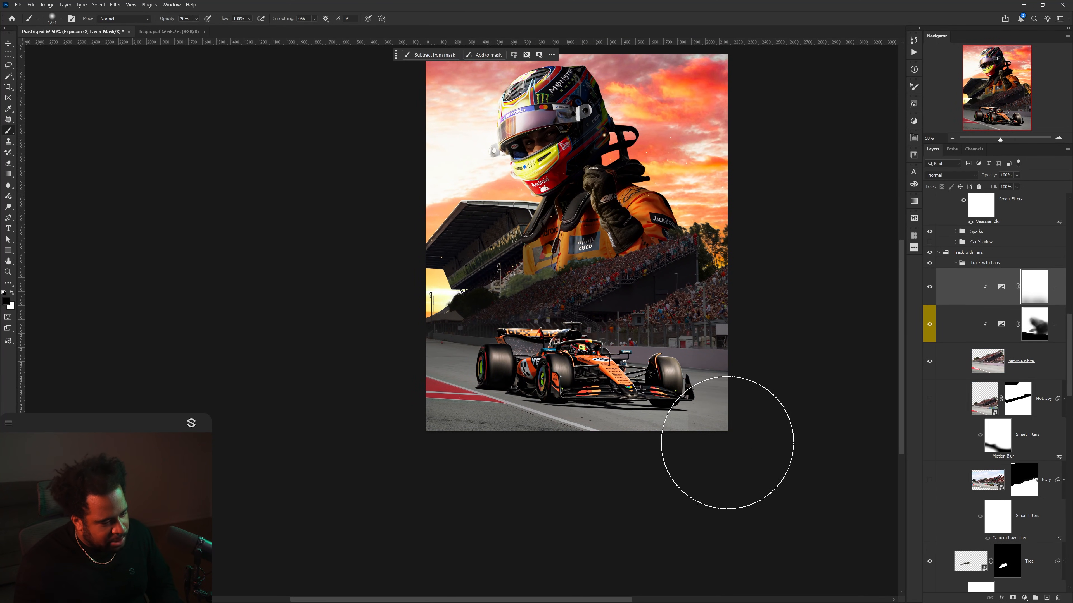
Step: Brush black and white at 20% opacity on the Exposure mask to brighten the sunlit crowd and shape the shading around it
key("x")
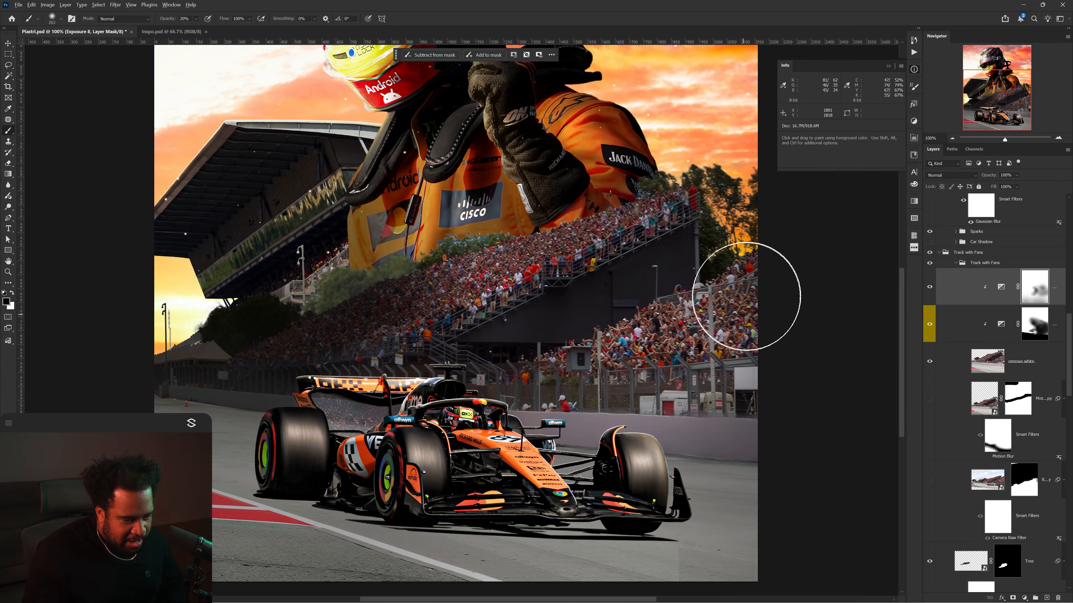
scroll(684, 272, "down", 3)
scroll(684, 273, "up", 2)
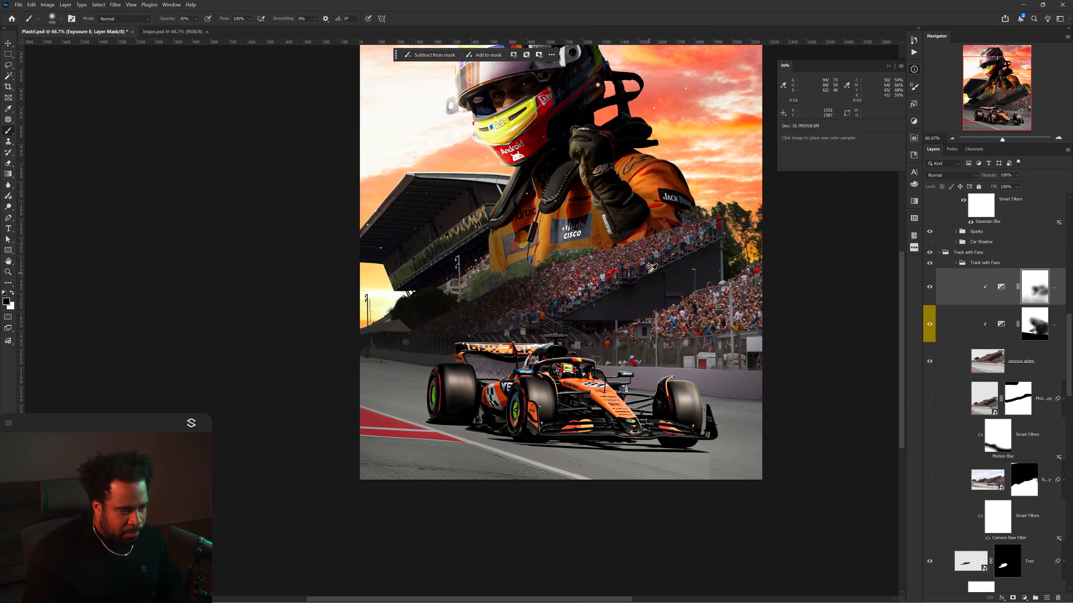
key("x")
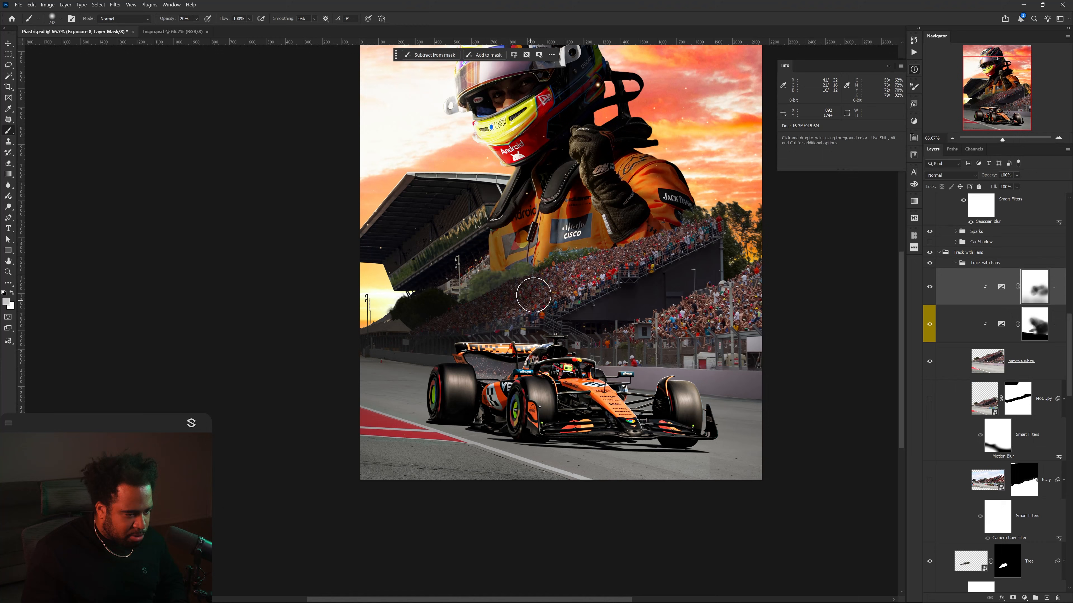
scroll(637, 268, "down", 1)
left_click_drag(659, 264, 609, 315)
scroll(609, 315, "up", 4)
key("x")
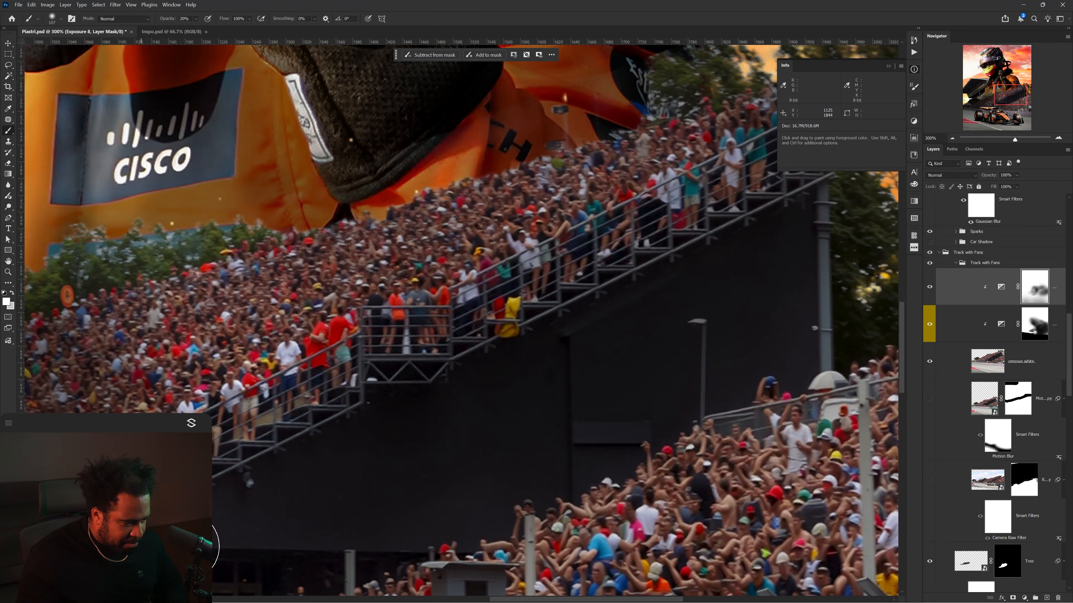
scroll(604, 295, "down", 6)
Step: Add a clipped Exposure adjustment for the covered grandstand and paint white at 20% opacity on its black mask under the roof
key("v")
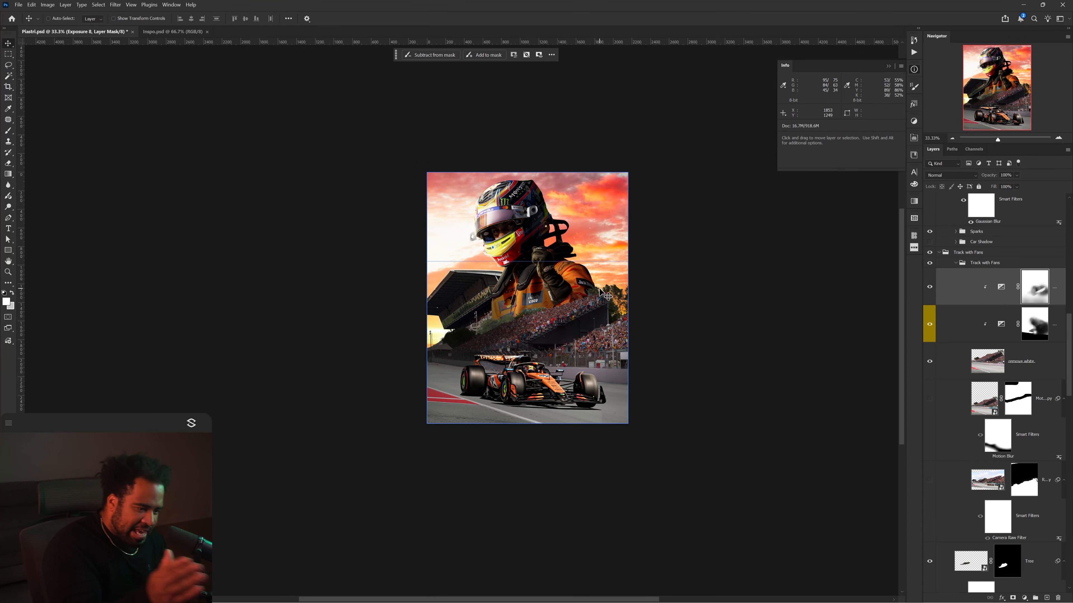
scroll(504, 357, "up", 1)
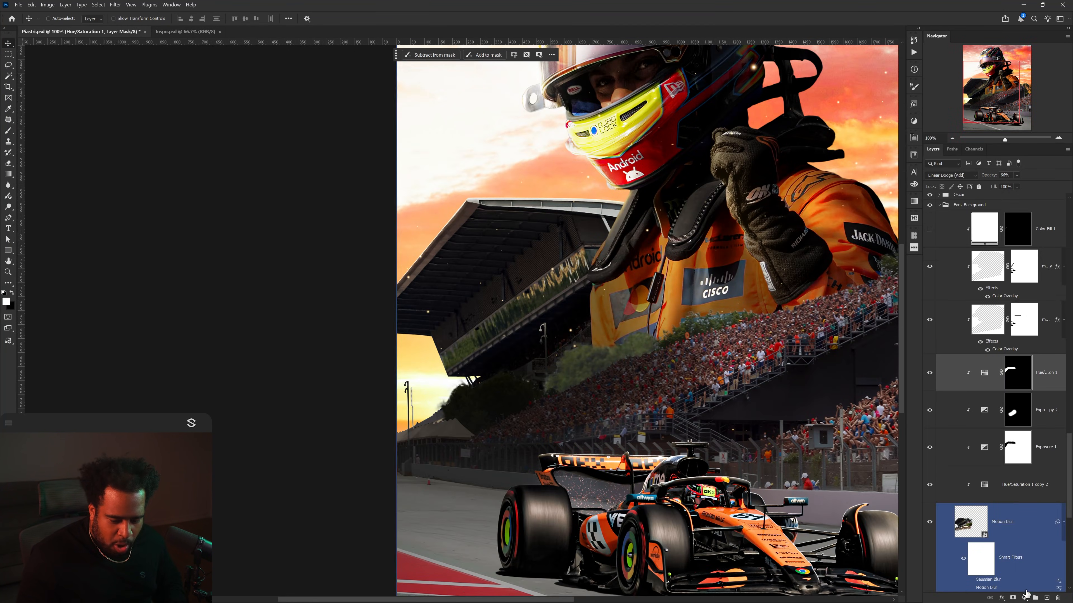
left_click(1025, 597)
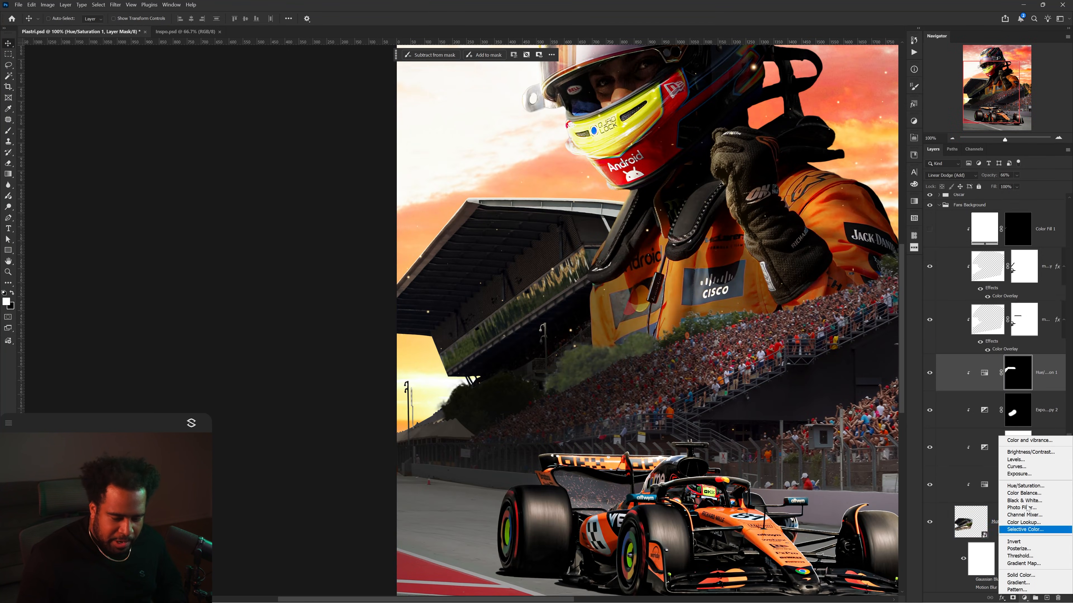
left_click(1019, 473)
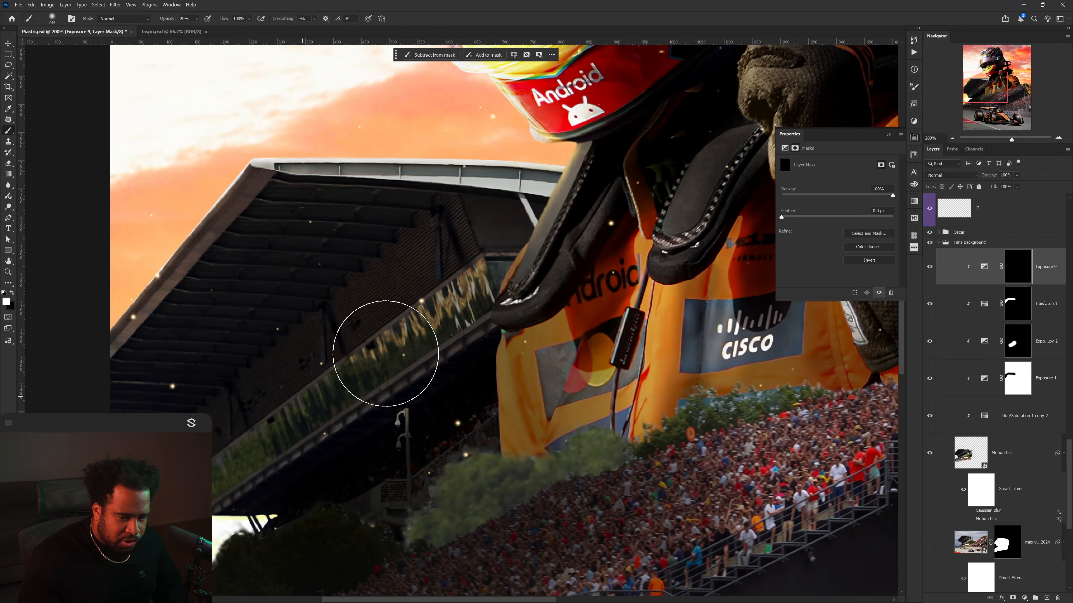
left_click_drag(380, 347, 340, 347)
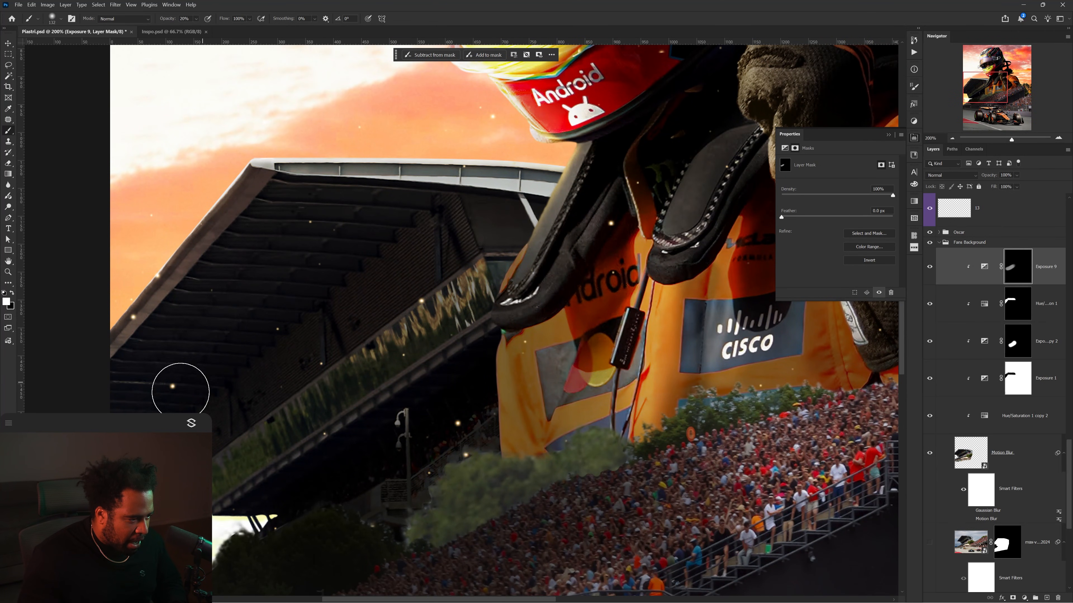
mouse_move(151, 408)
left_mouse_down()
mouse_move(402, 224)
mouse_move(419, 286)
mouse_move(444, 289)
left_mouse_up()
Step: Lower the covered grandstand's Exposure value further to deepen its shadows, and close the adjustment settings
left_click(978, 265)
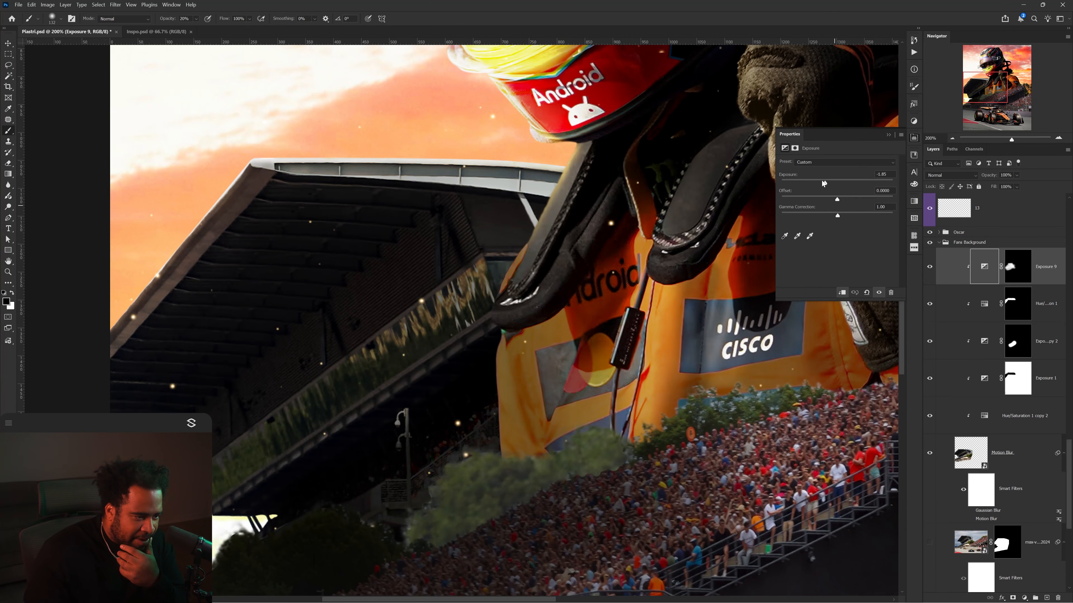
mouse_move(816, 180)
left_mouse_down()
mouse_move(797, 181)
mouse_move(806, 182)
left_mouse_up()
left_click(889, 135)
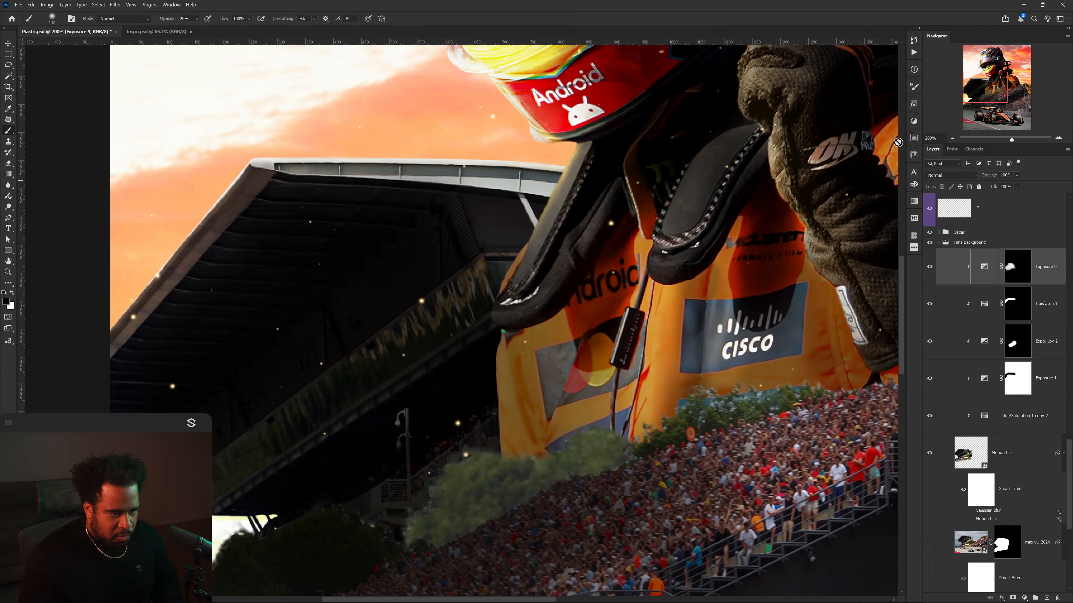
scroll(599, 256, "down", 4)
scroll(662, 263, "up", 2)
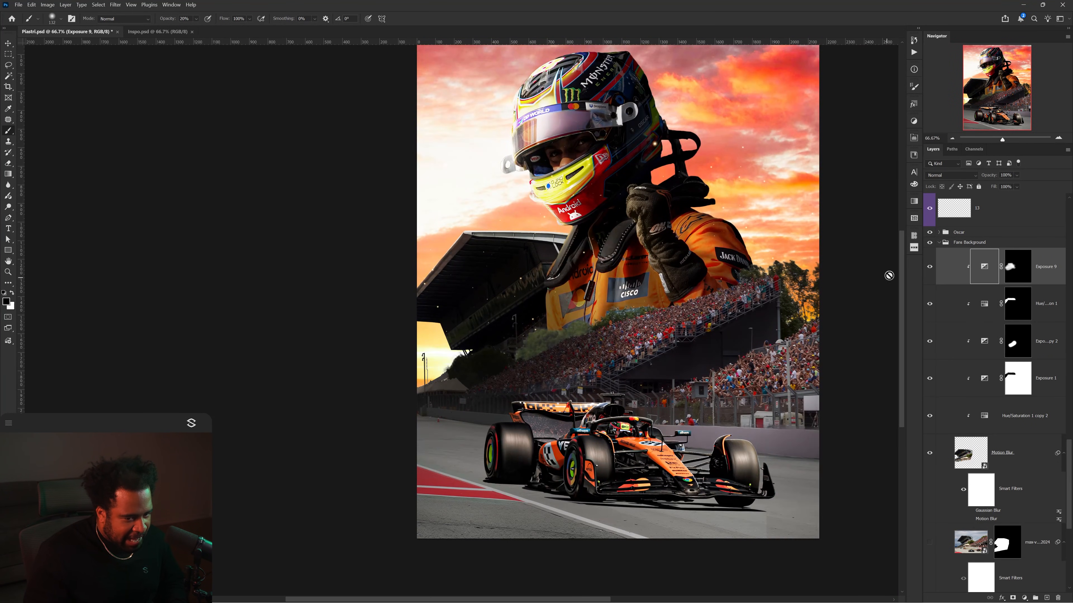
Step: Add a clipped Exposure adjustment above the car's other adjustments and lower its Exposure value to darken the car
scroll(528, 299, "up", 1)
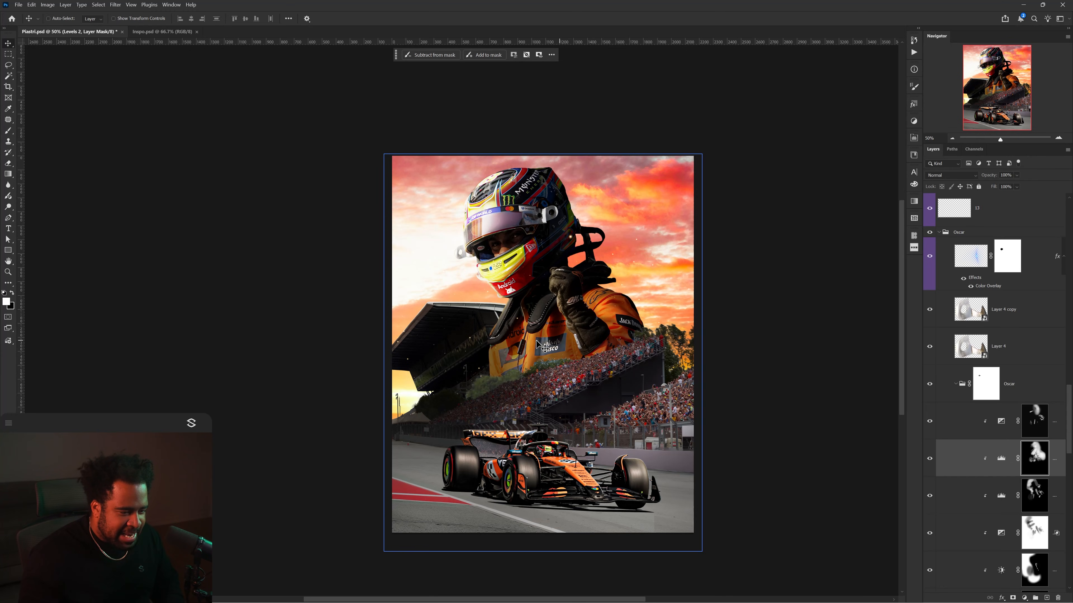
scroll(605, 442, "up", 1)
left_click(603, 466, "ctrl")
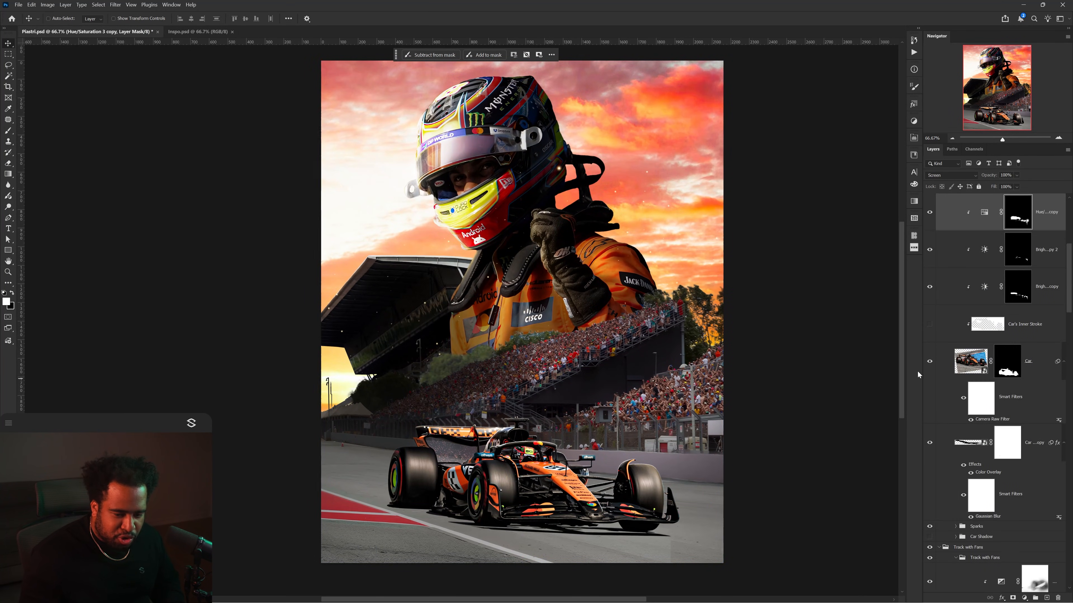
scroll(948, 357, "up", 2)
left_click(953, 251)
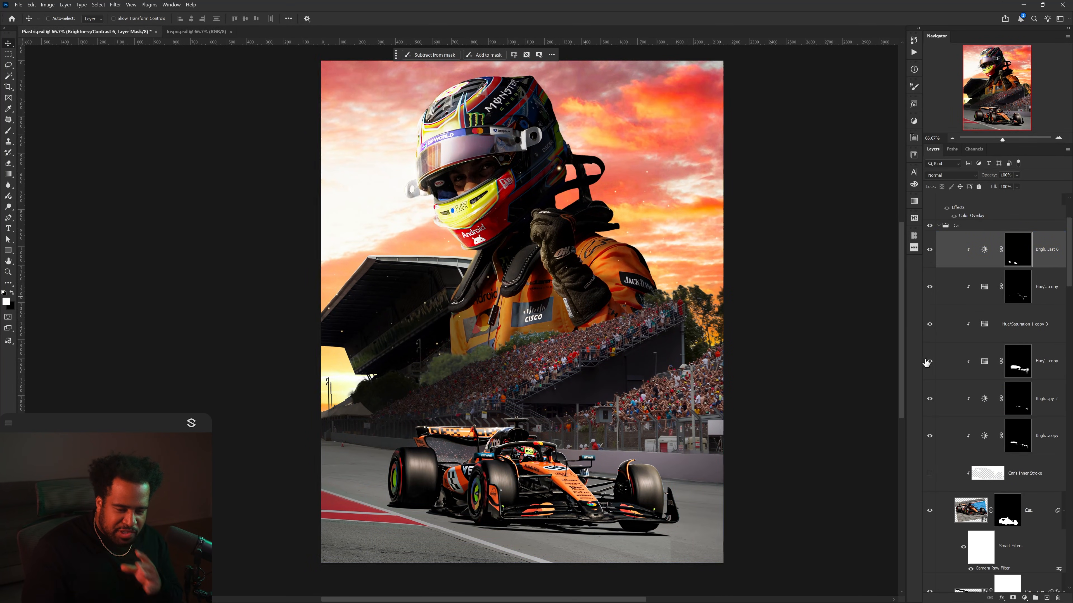
left_click(1024, 599)
left_click(1019, 477)
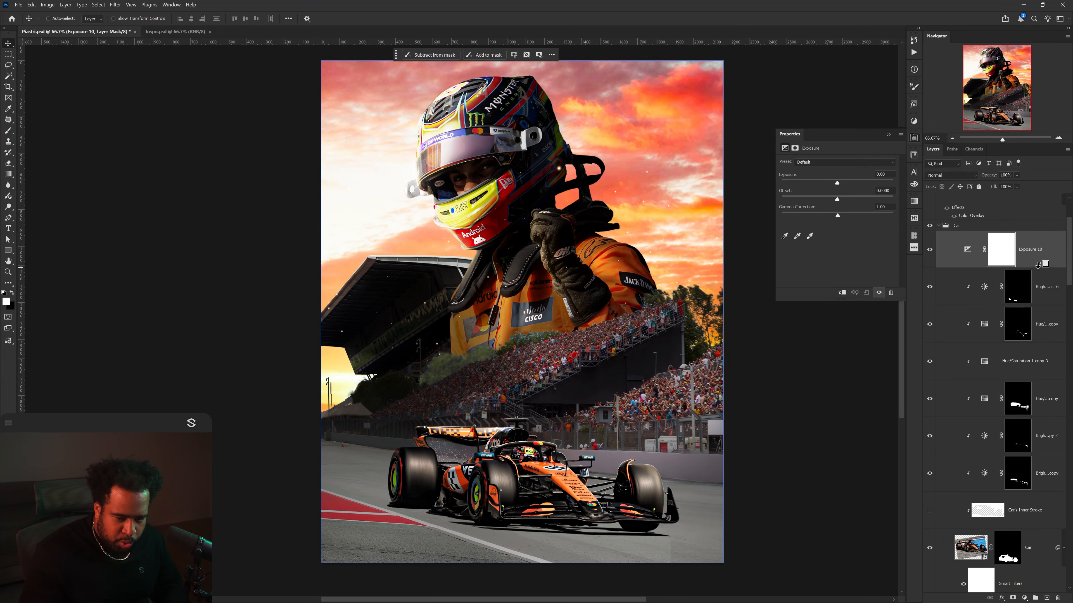
mouse_move(837, 182)
left_mouse_down()
mouse_move(817, 184)
mouse_move(829, 181)
left_mouse_up()
left_click(794, 147)
Step: Brush black at 20% opacity on the car's Exposure mask to bring back highlights along the rear wing, engine cover and halo
key("b")
scroll(525, 460, "up", 2)
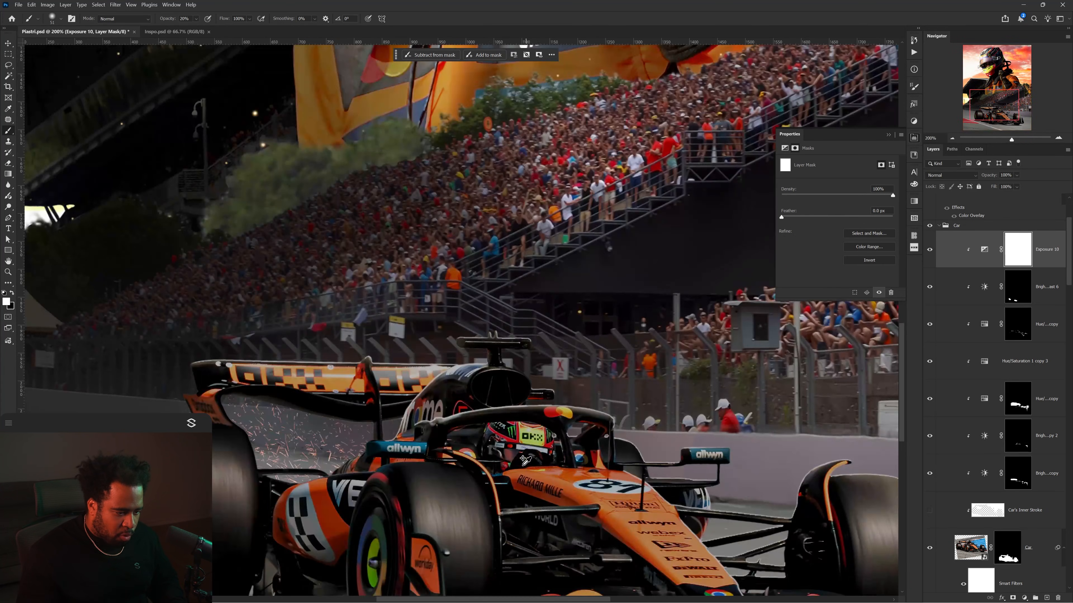
left_click_drag(532, 499, 527, 340)
mouse_move(418, 341)
left_mouse_down()
mouse_move(443, 341)
mouse_move(391, 314)
mouse_move(438, 359)
left_mouse_up()
key("x")
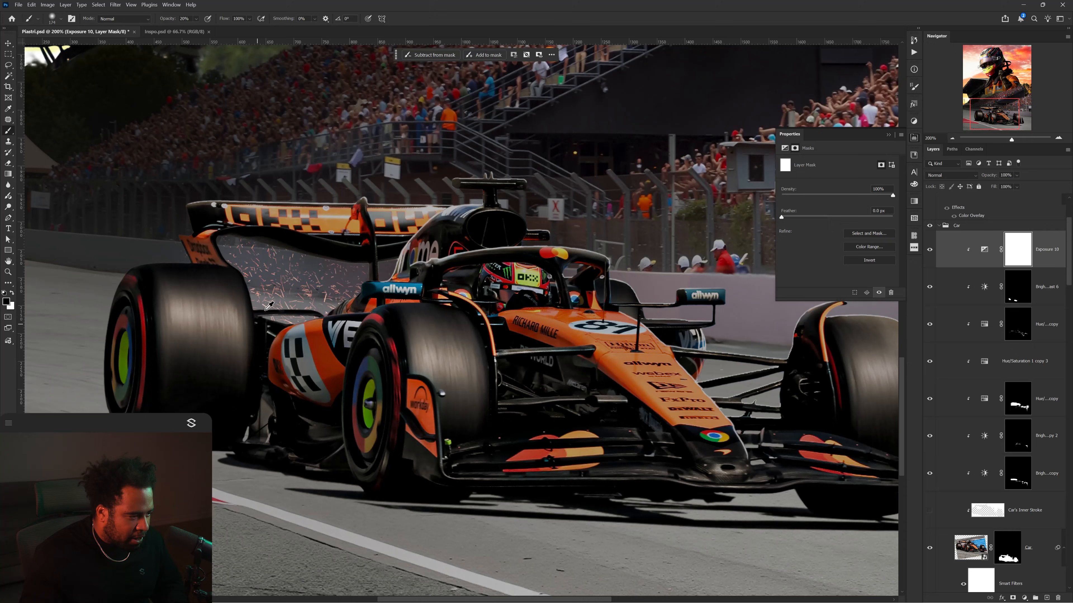
left_click_drag(266, 310, 254, 310)
left_click_drag(208, 217, 471, 212)
mouse_move(472, 212)
left_mouse_down()
mouse_move(406, 223)
mouse_move(519, 209)
mouse_move(419, 236)
left_mouse_up()
scroll(464, 253, "up", 2)
left_click_drag(523, 250, 509, 250)
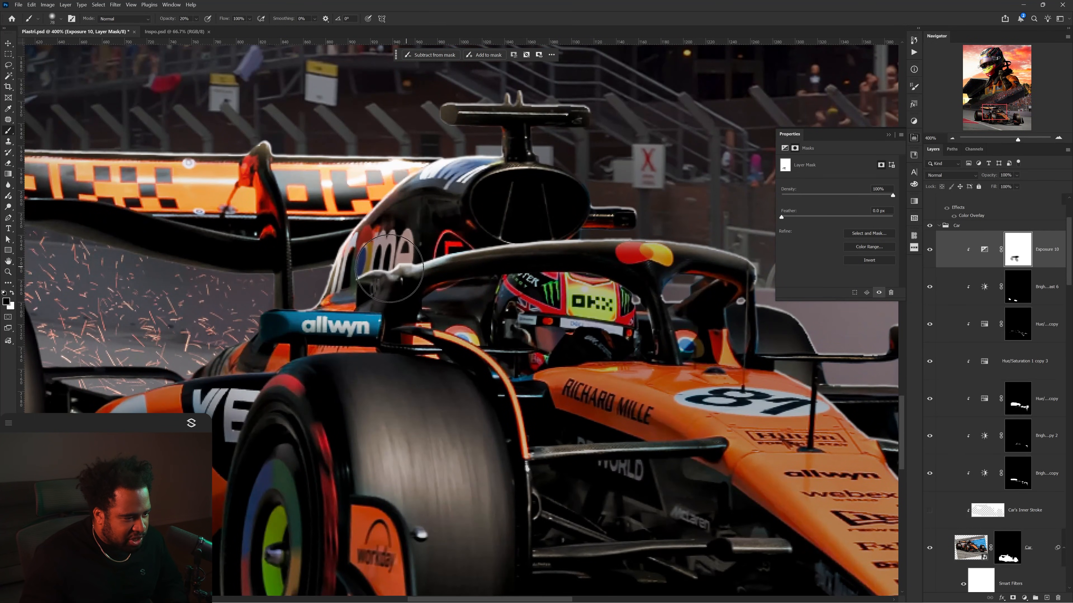
key("bracketleft")
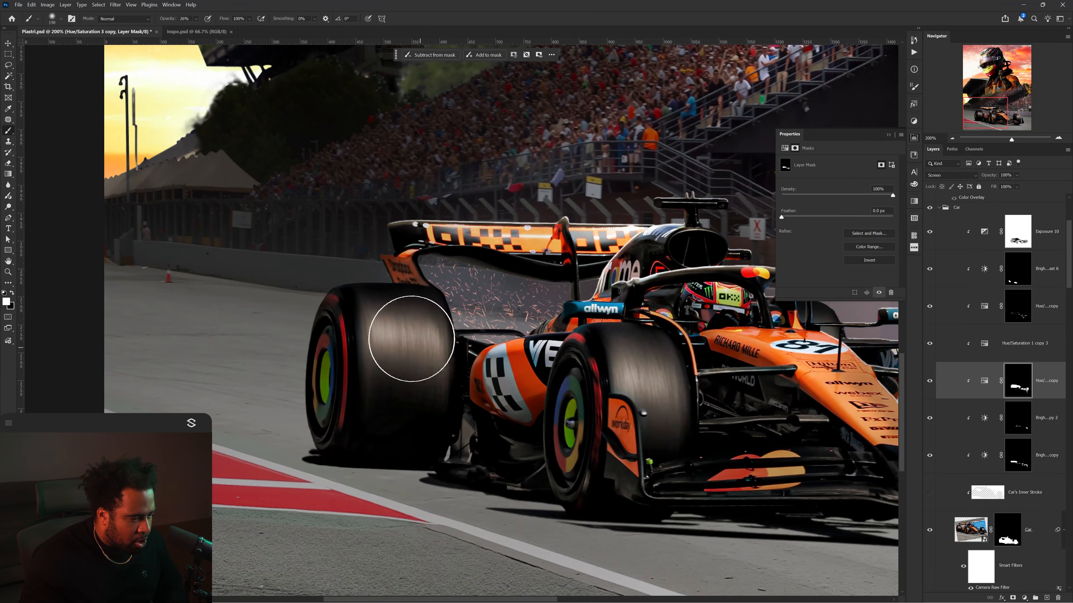
Step: Paint white at 26% brush opacity on the car's Screen-mode Hue/Saturation mask to brighten the faces of the tyres
left_click_drag(407, 335, 380, 327)
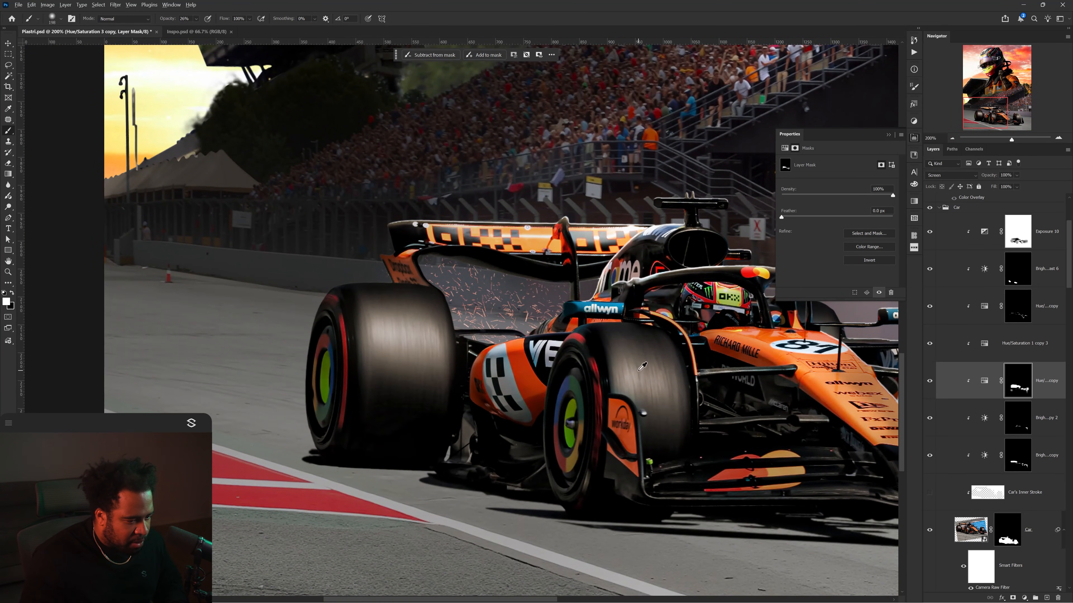
right_click(639, 371, "alt")
left_click_drag(617, 365, 662, 396)
left_click_drag(617, 358, 523, 355)
left_click_drag(703, 363, 547, 363)
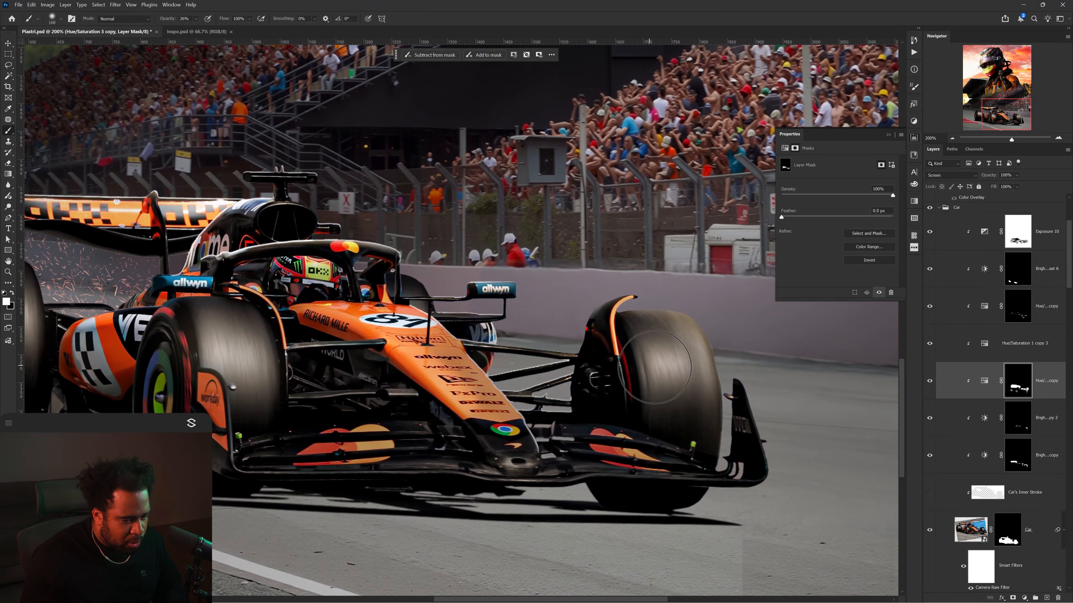
mouse_move(657, 372)
left_mouse_down()
mouse_move(686, 388)
mouse_move(658, 340)
left_mouse_up()
scroll(692, 396, "down", 4)
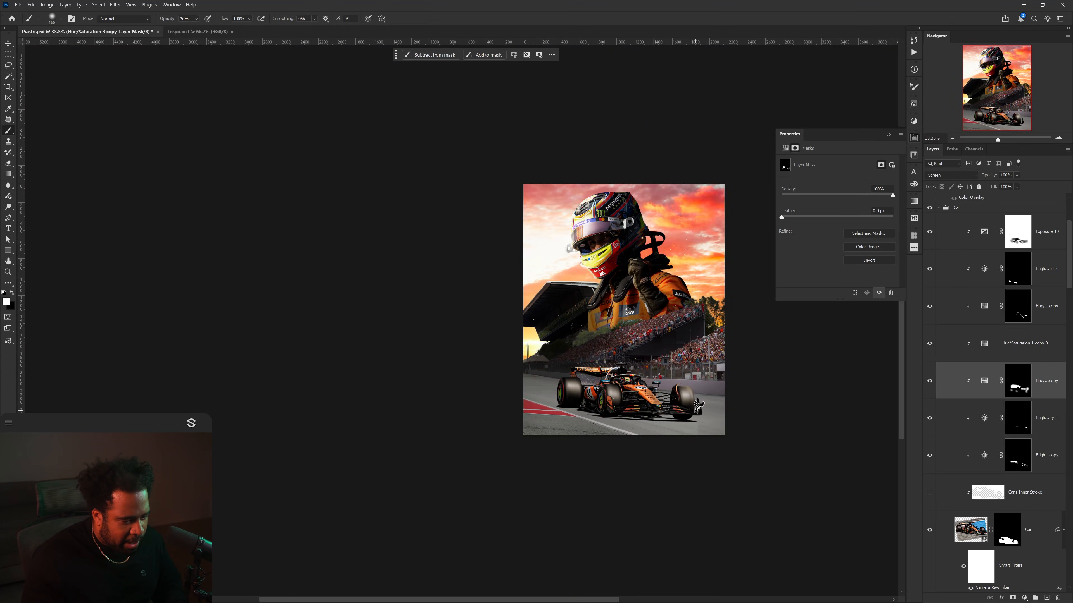
scroll(696, 404, "up", 1)
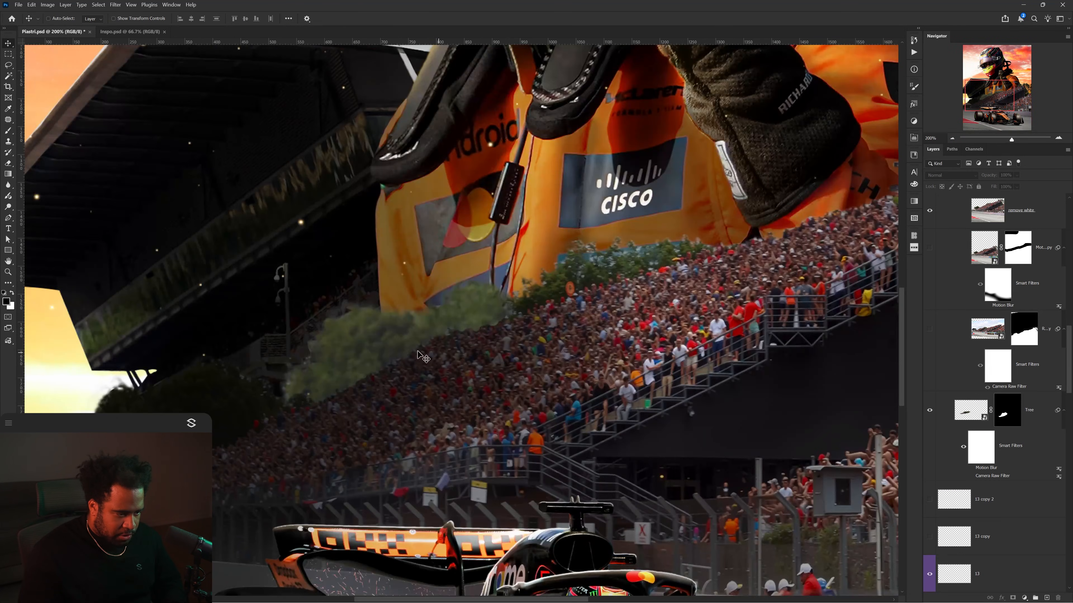
Step: Add a clipped Exposure adjustment to the Tree layer to darken the tree behind the crowd
left_click_drag(378, 311, 418, 256)
key("ctrl+z")
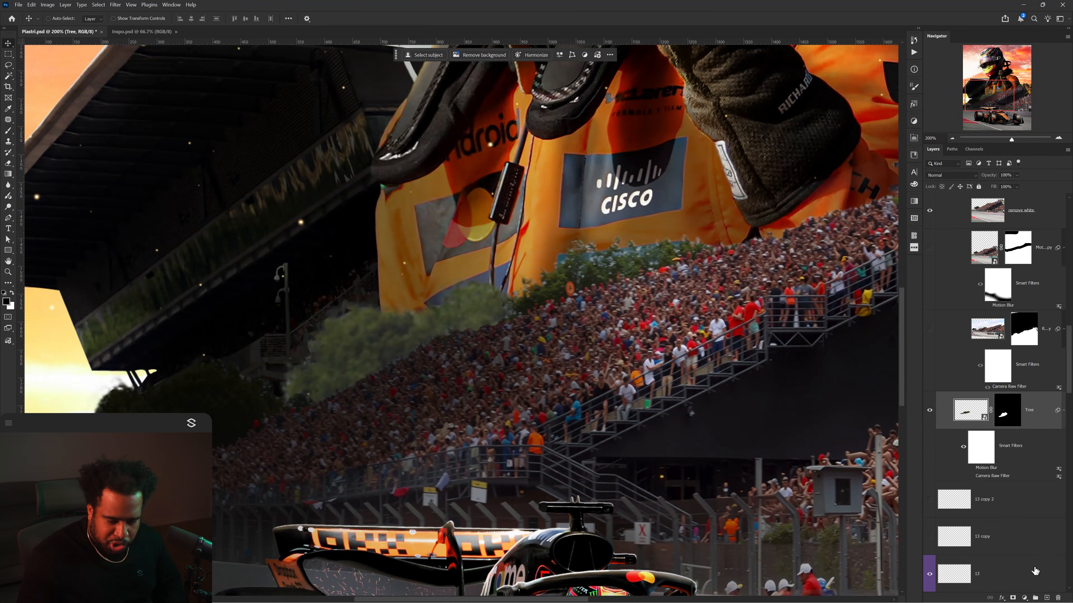
left_click(1024, 598)
left_click(1024, 478)
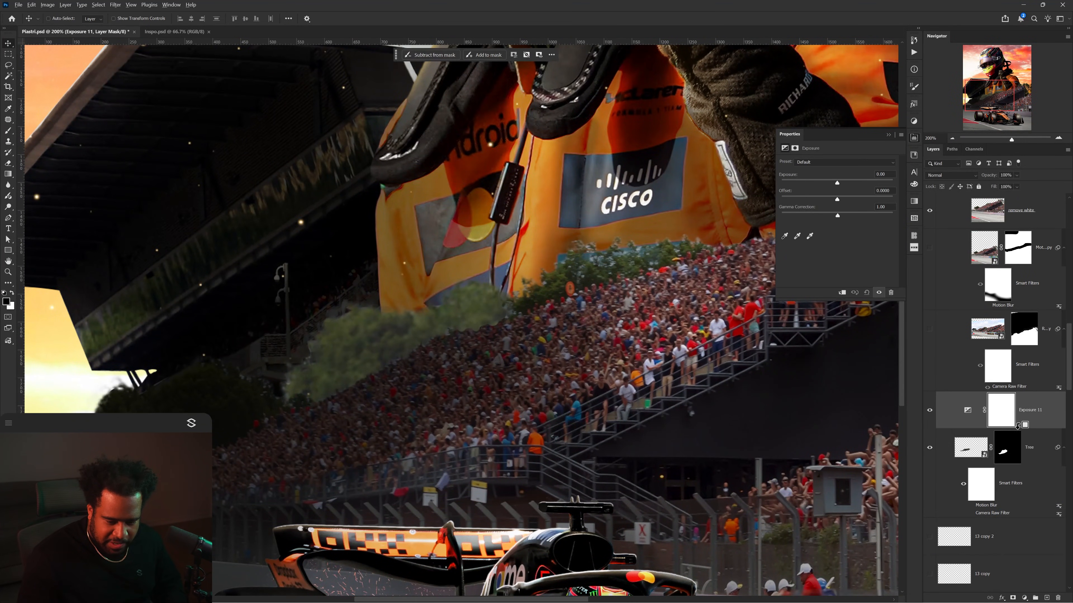
scroll(765, 407, "down", 3)
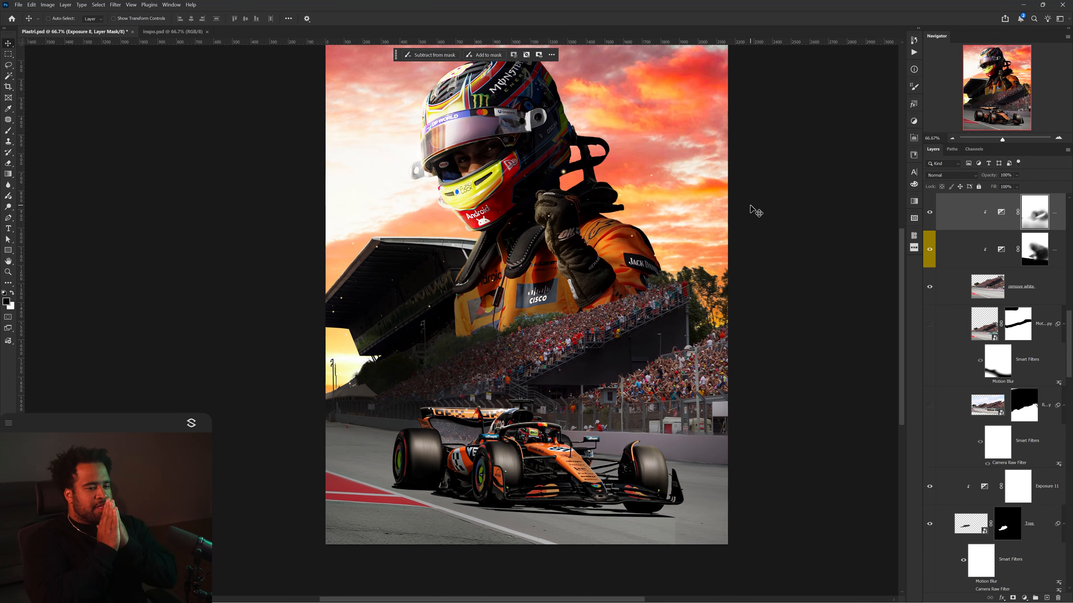
Step: Briefly show the Layer 5 poster image above the artwork to compare it with the current version
scroll(957, 270, "up", 10)
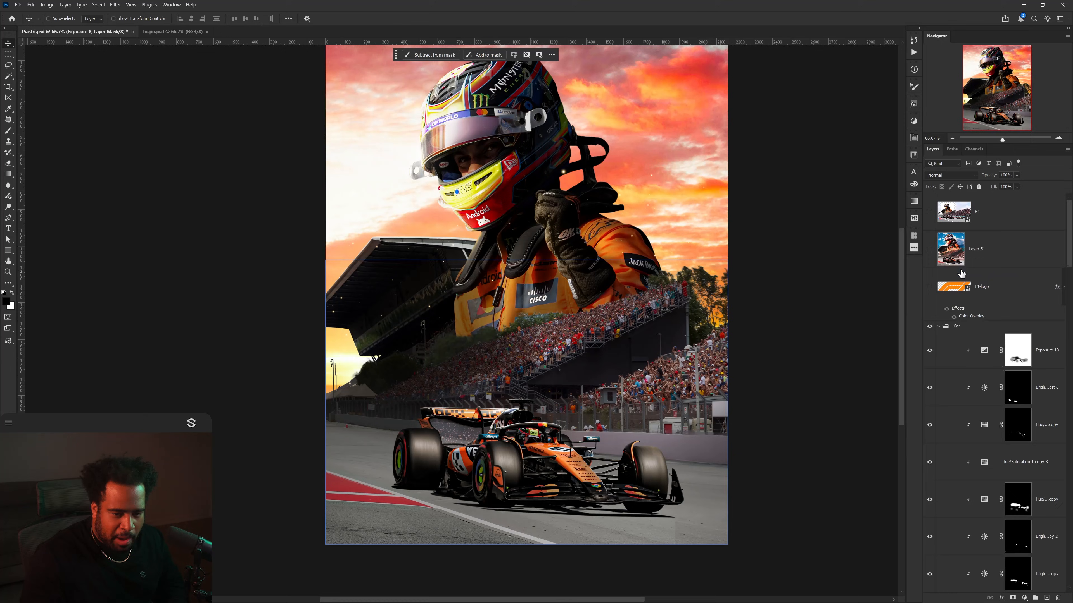
key("ctrl+minus")
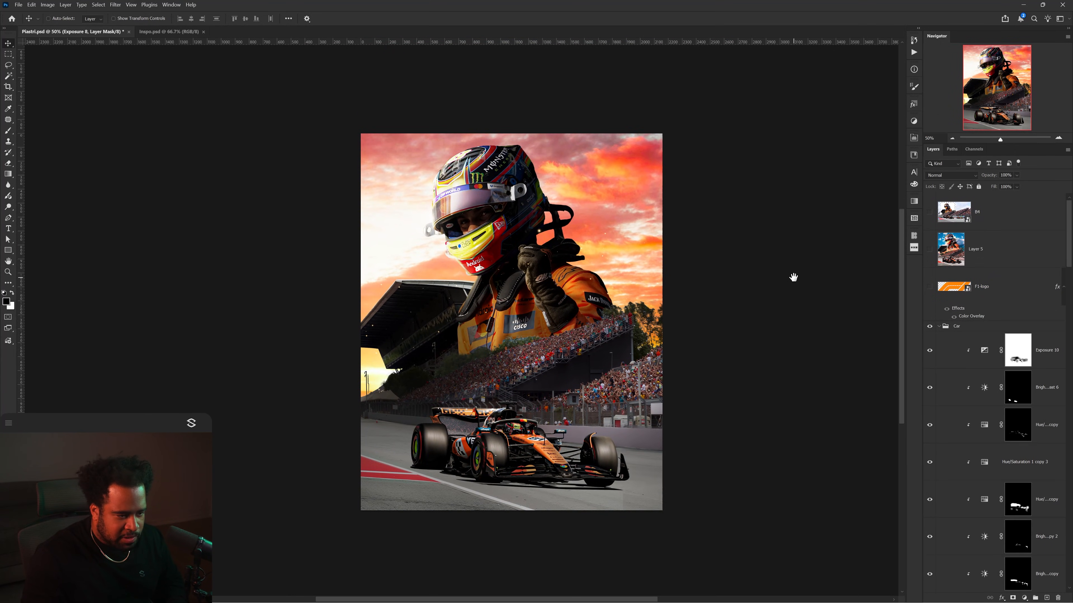
left_click(930, 249)
left_click(931, 253)
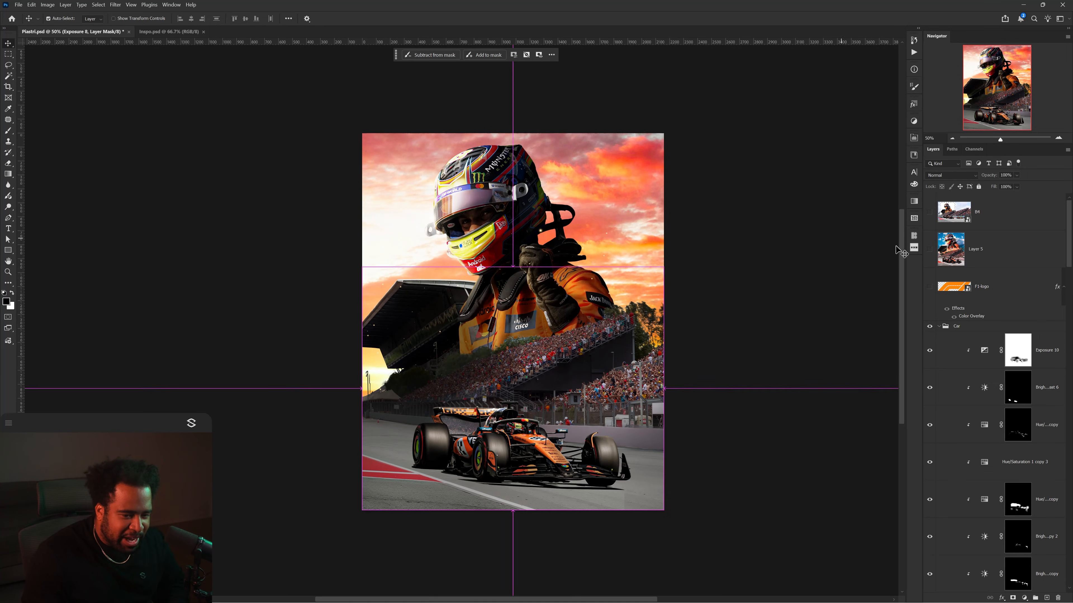
Step: Try lowering the sunset sky image behind the driver, and undo the move
left_click(975, 249)
left_click_drag(626, 222, 626, 376)
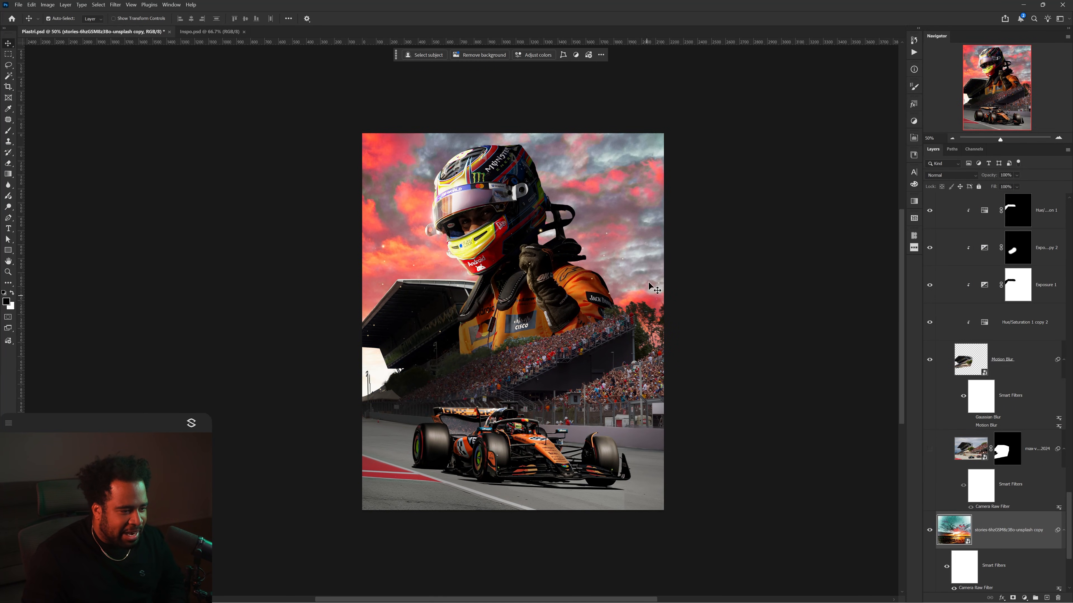
key("ctrl+z")
left_click_drag(637, 233, 653, 249)
Step: Switch to the browser, look through sky photos on Unsplash, and return to the poster in Photoshop
key("alt+Tab")
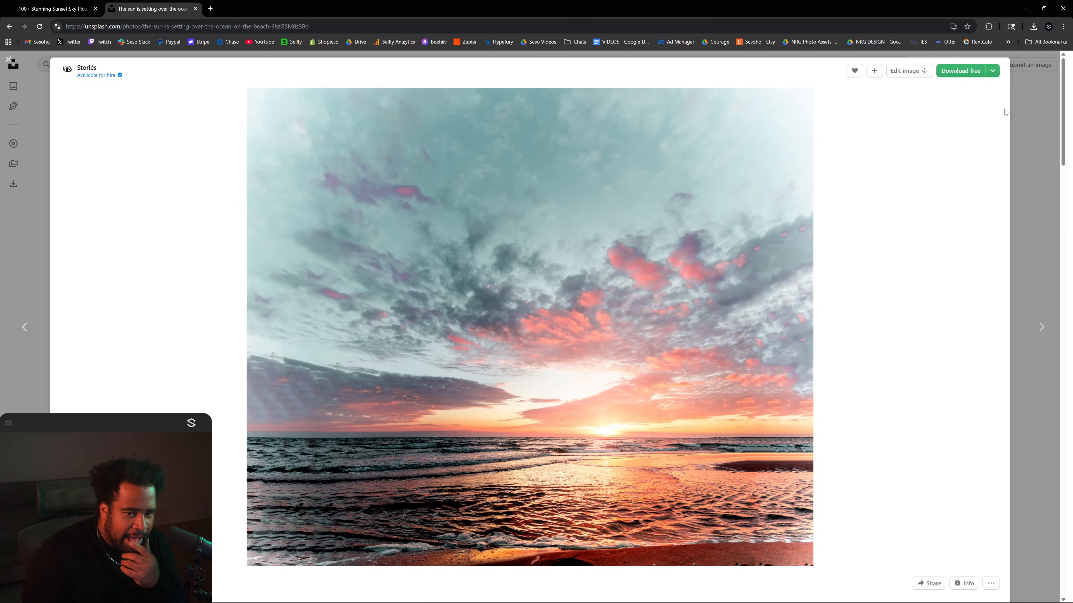
scroll(728, 224, "down", 10)
key("alt+Tab")
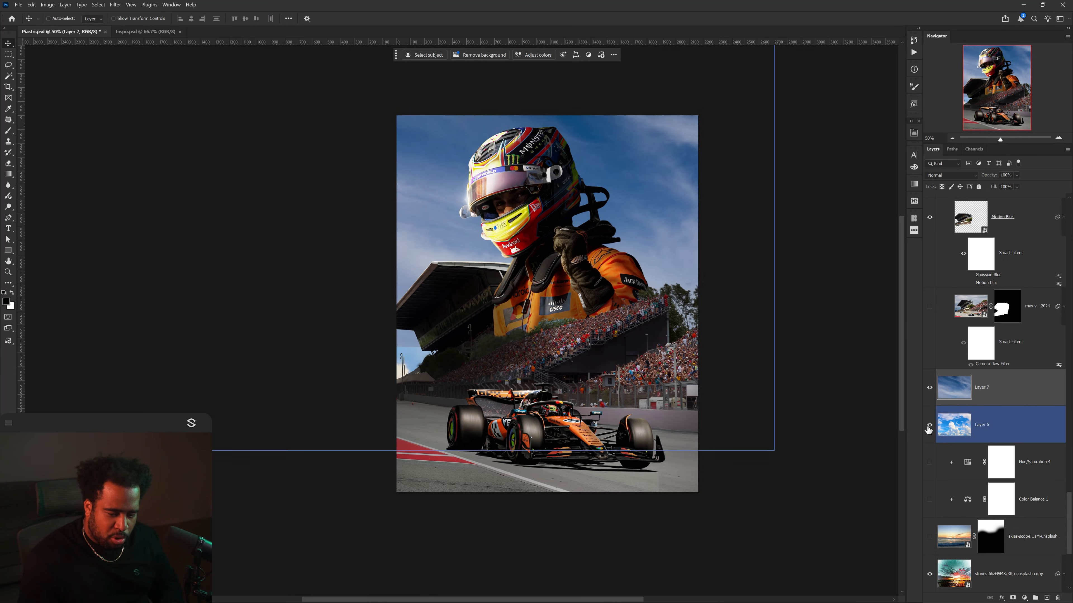
Step: Add a layer mask to the blue sky and brush black along its lower part to blend it into the sunset
left_click(1013, 598)
key("b")
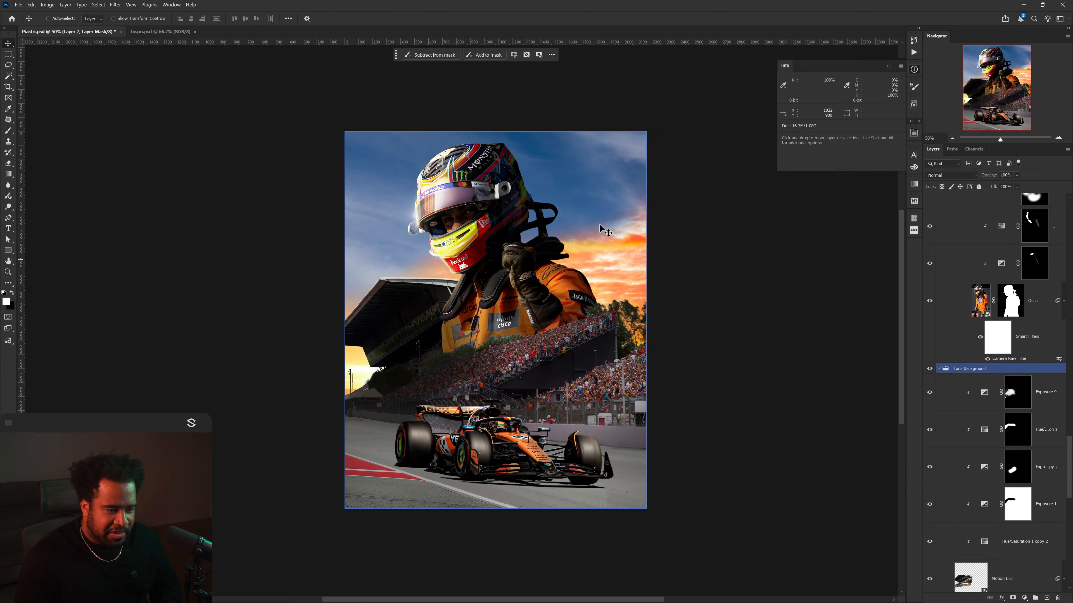
Step: Brighten the masked blue sky copy with Camera Raw: Blues luminance +53, Exposure +0.25, Contrast +10, Highlights -24, Shadows +22, Whites +14
left_click(590, 175, "ctrl")
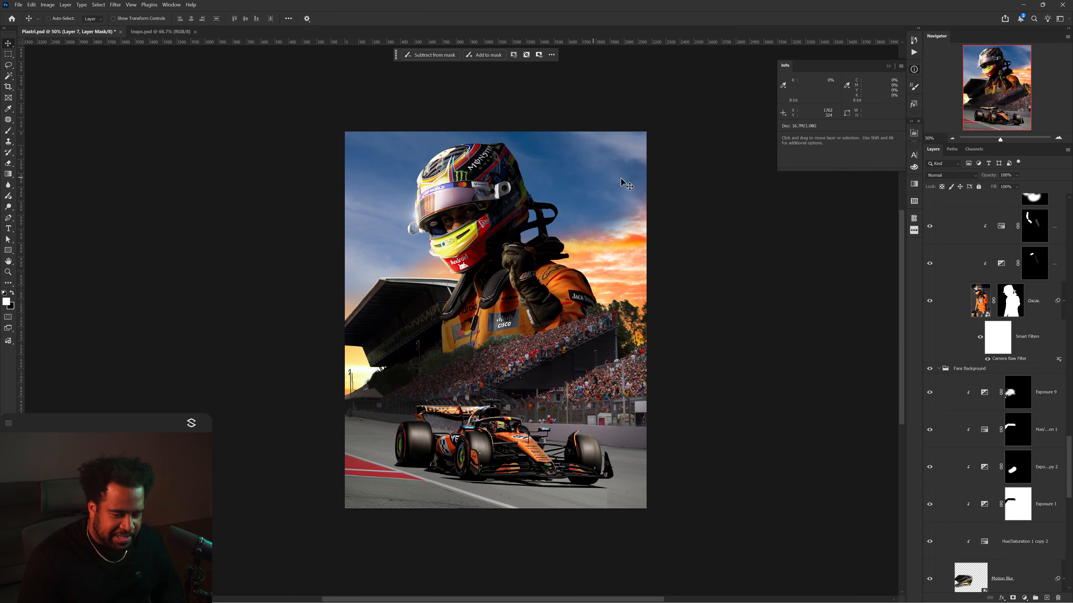
left_click(582, 183, "ctrl")
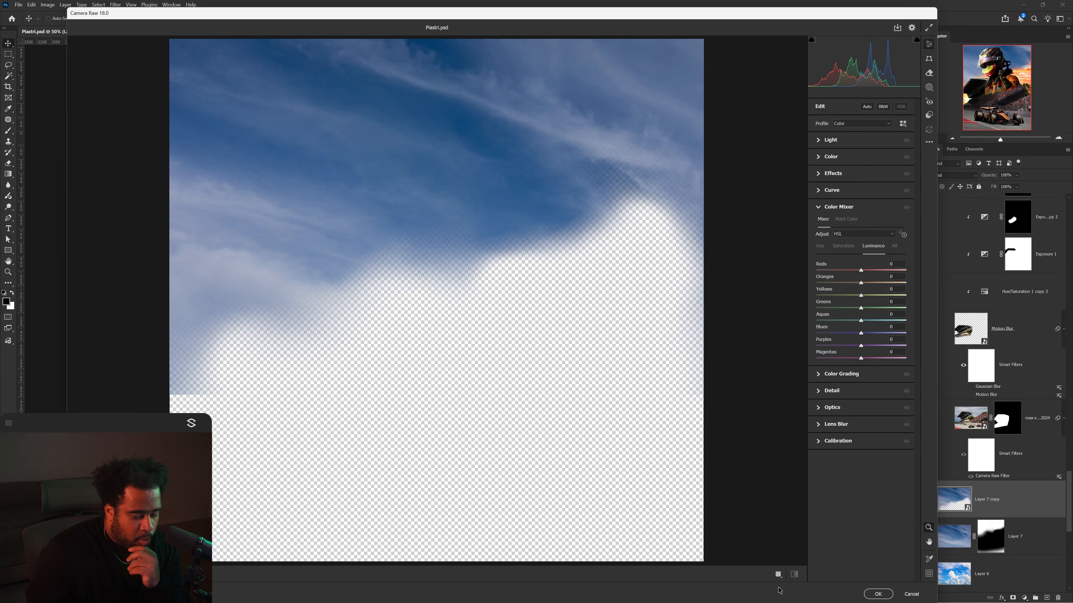
key("q")
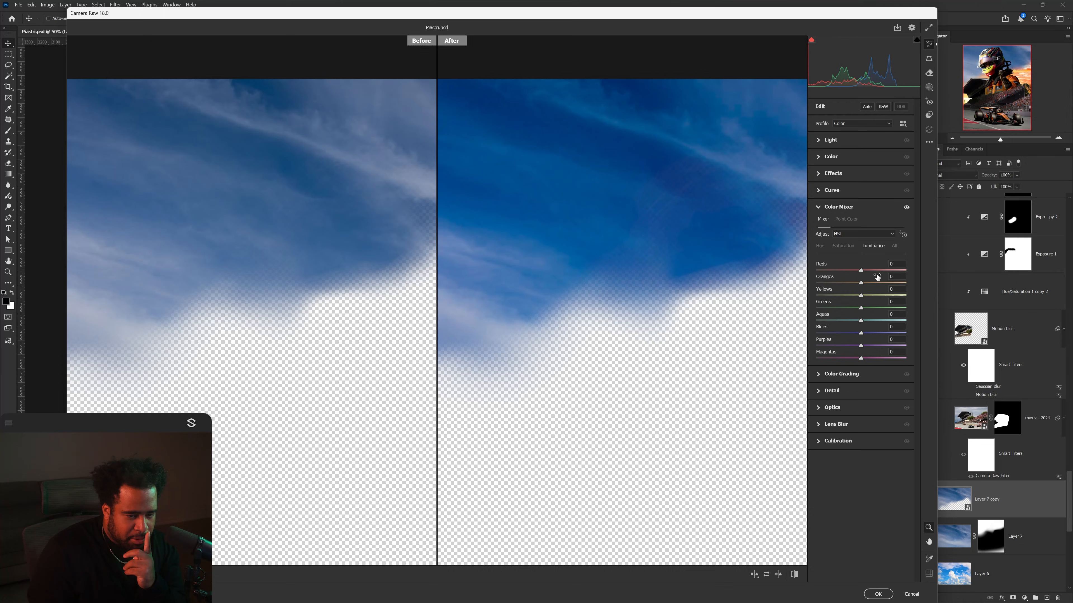
left_click_drag(861, 333, 885, 334)
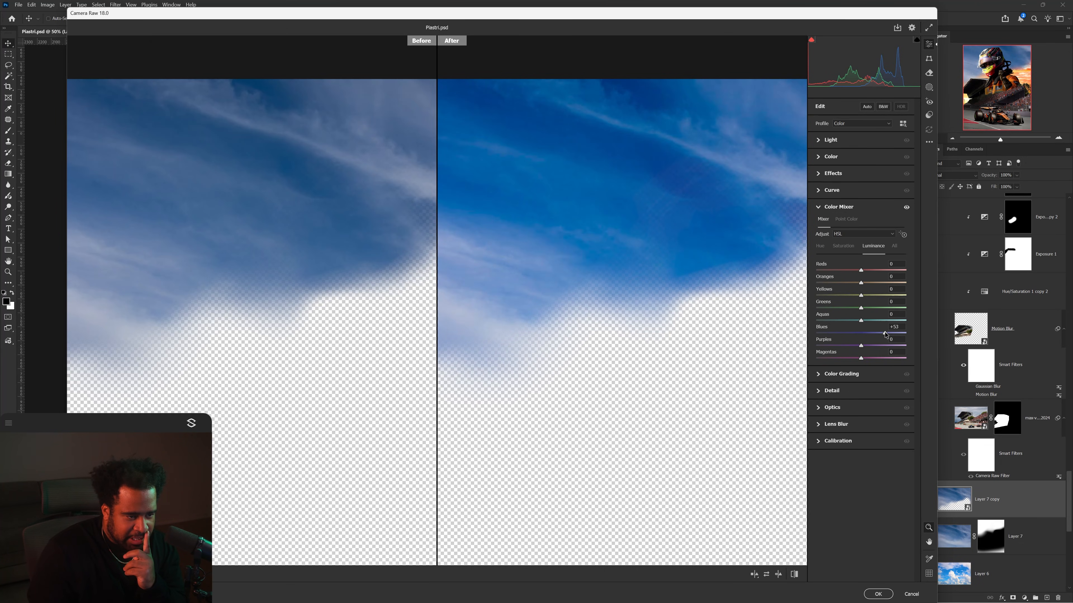
left_click(831, 140)
mouse_move(861, 197)
left_mouse_down()
mouse_move(883, 198)
mouse_move(868, 209)
left_mouse_up()
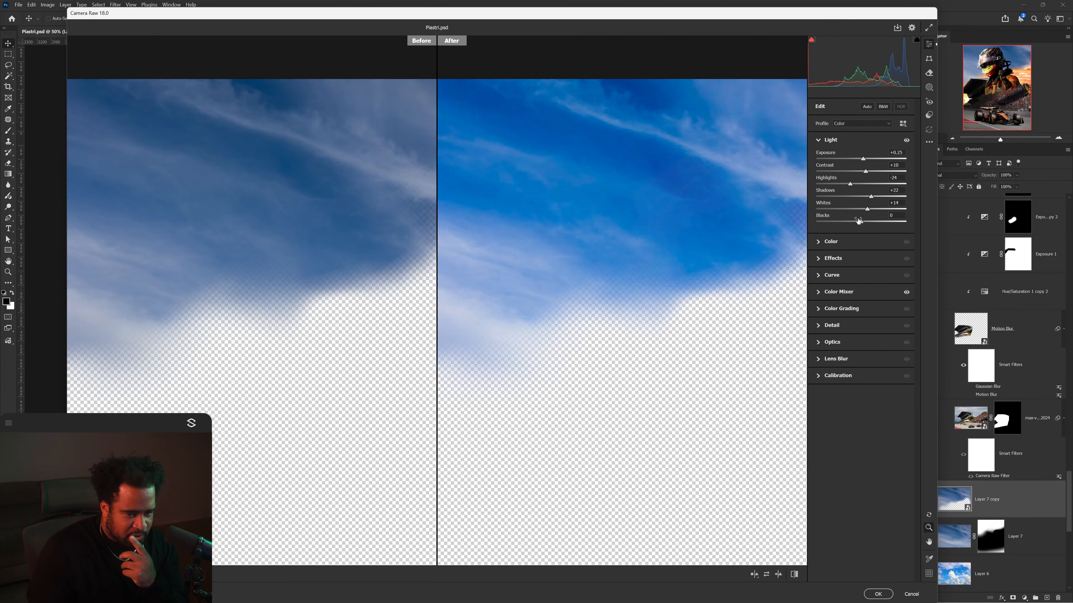
left_click(878, 594)
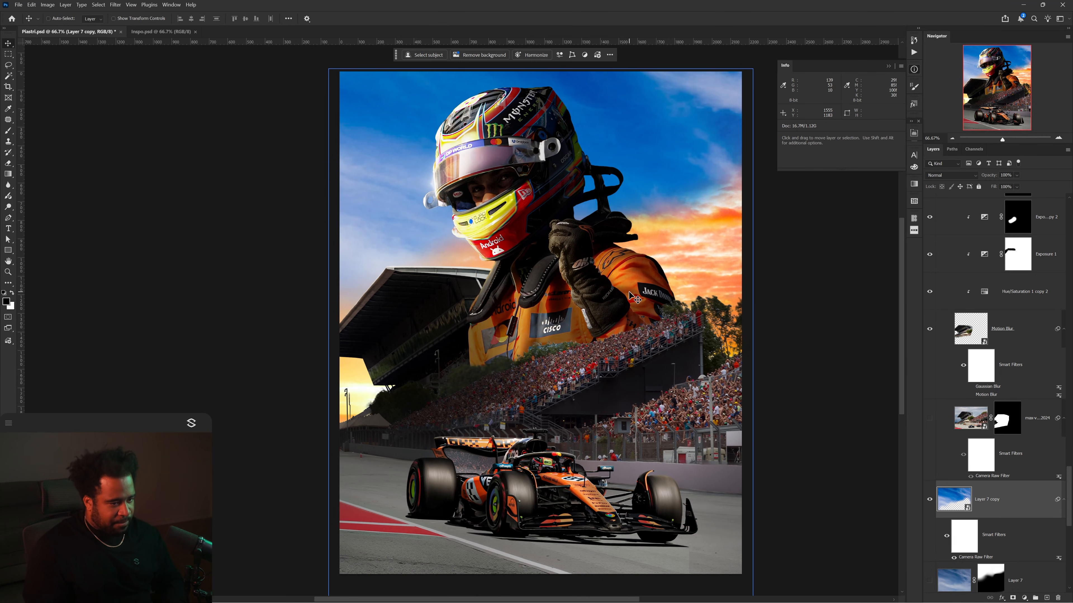
Step: Add a new layer above the blue sky copy, sample the sky's light blue, and choose a paler shade as the brush colour
key("b")
key("ctrl+shift+alt+n")
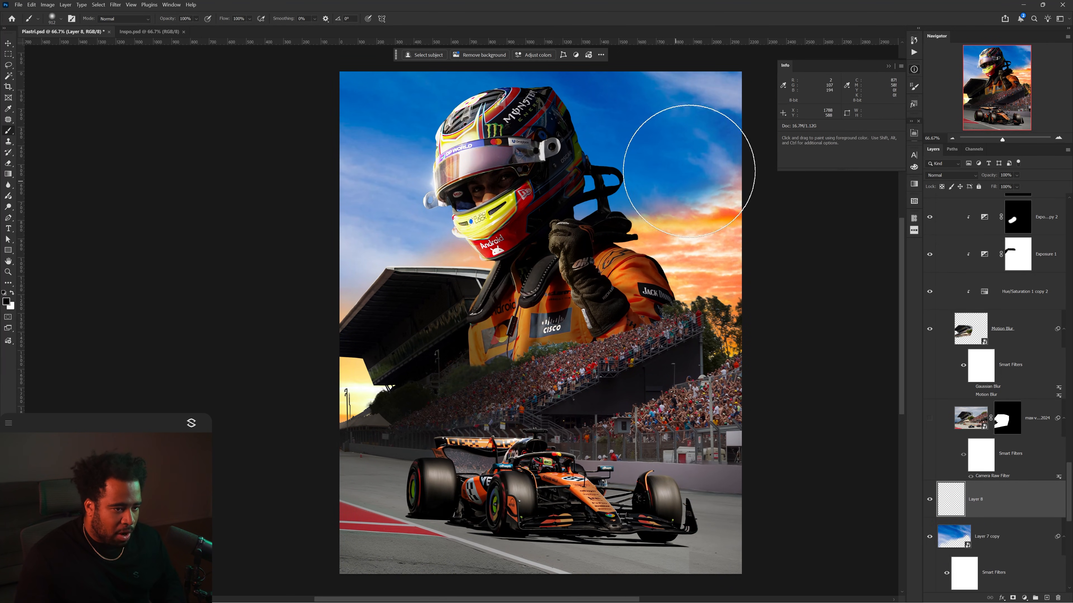
left_click(703, 89, "alt")
left_click_drag(701, 93, 695, 89)
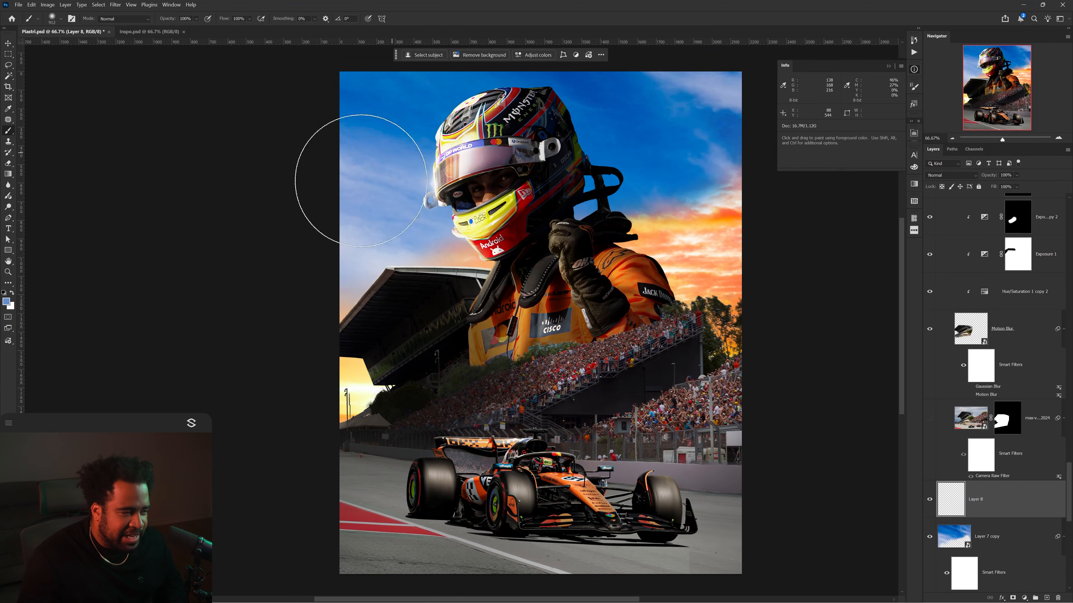
left_click(6, 301)
left_click(751, 247)
left_click(902, 229)
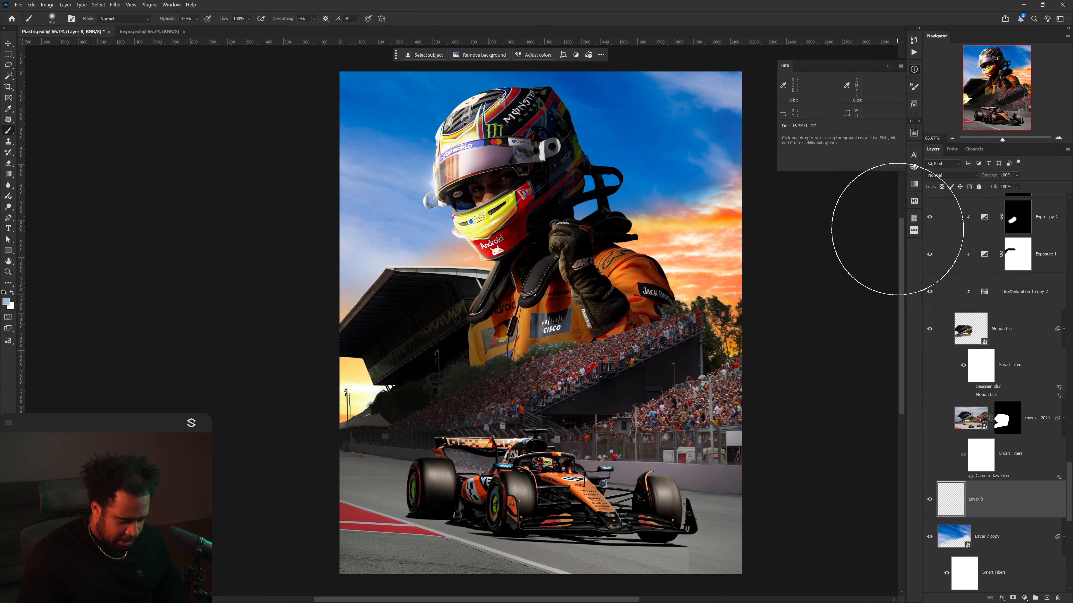
Step: Paint soft pale blue at 30% brush opacity over the sky behind the driver's shoulder on the new layer above the blue sky
left_click_drag(665, 203, 677, 203)
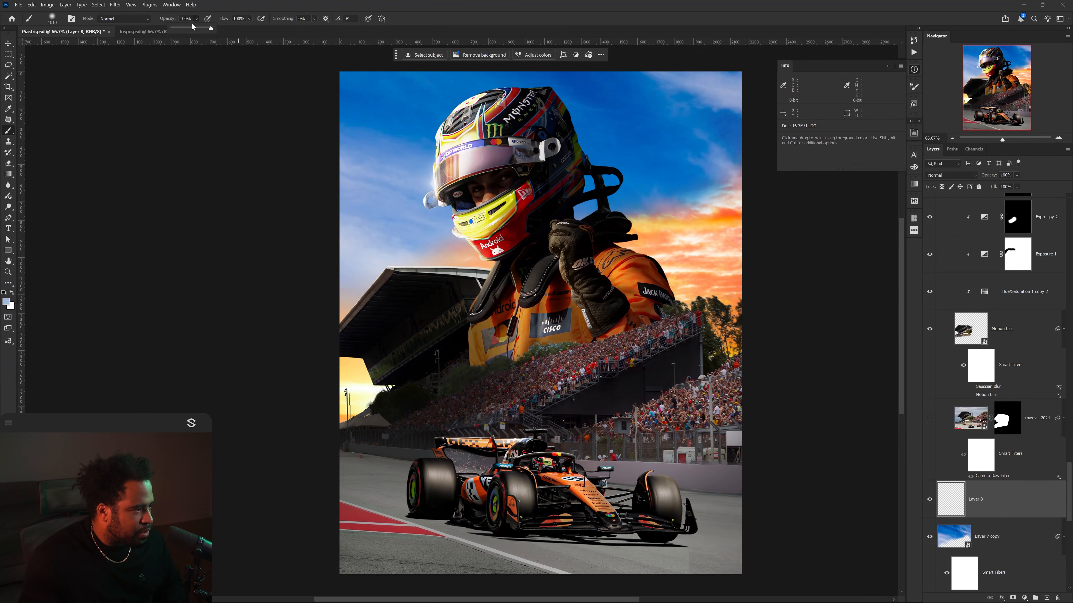
left_click(687, 196)
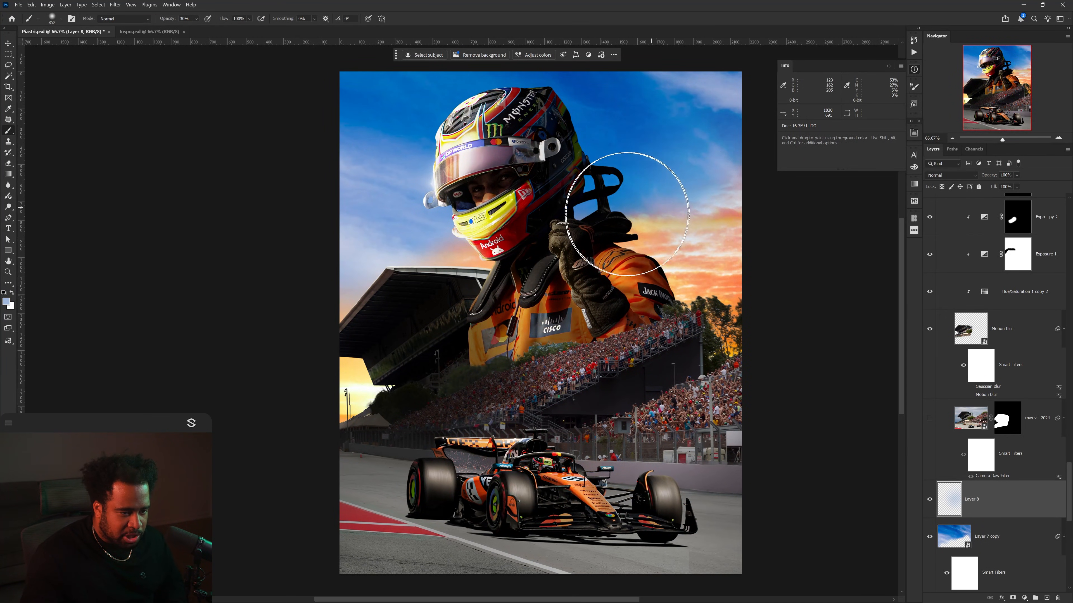
left_click(598, 218)
left_click(693, 197)
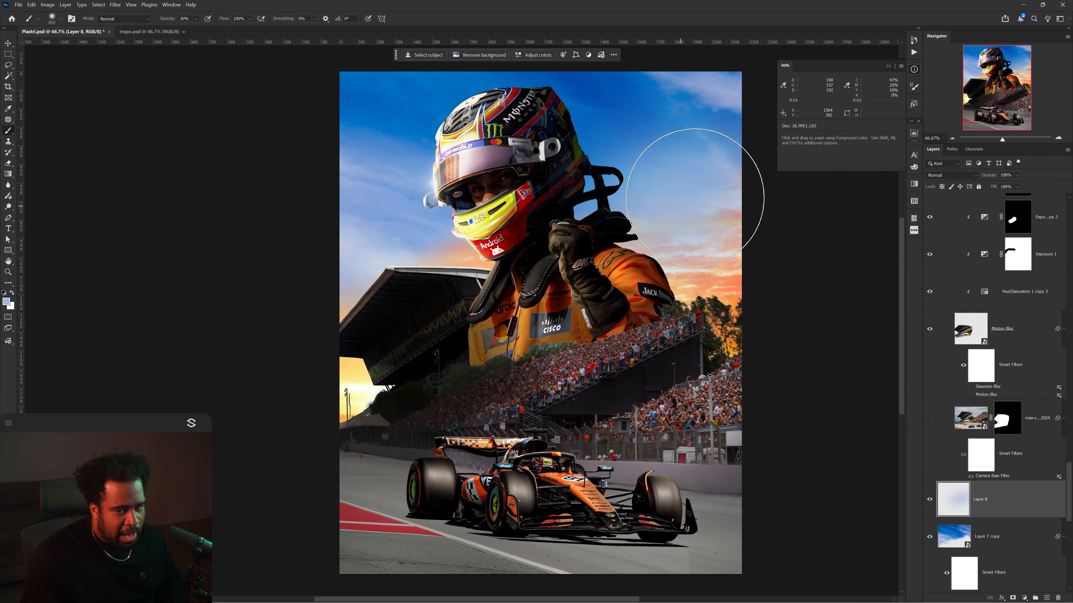
Step: Sample the pinkish sky tone beside the helmet, brush it over the sky left of the driver, and erase some paint along the right edge
left_click(441, 249, "alt")
left_click_drag(394, 247, 376, 247)
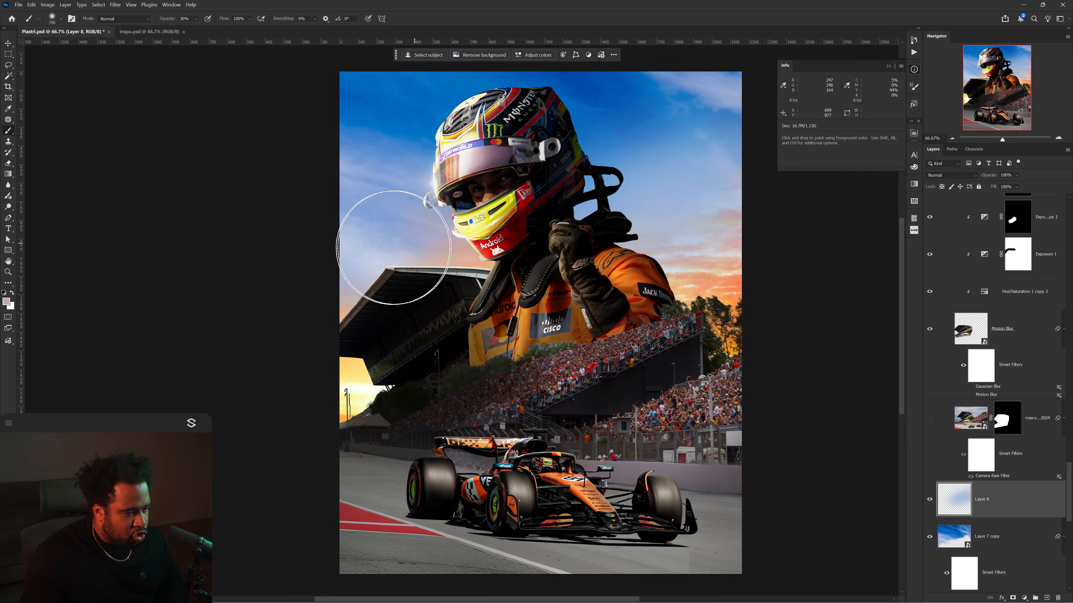
left_click(343, 255)
left_click_drag(546, 271, 269, 323)
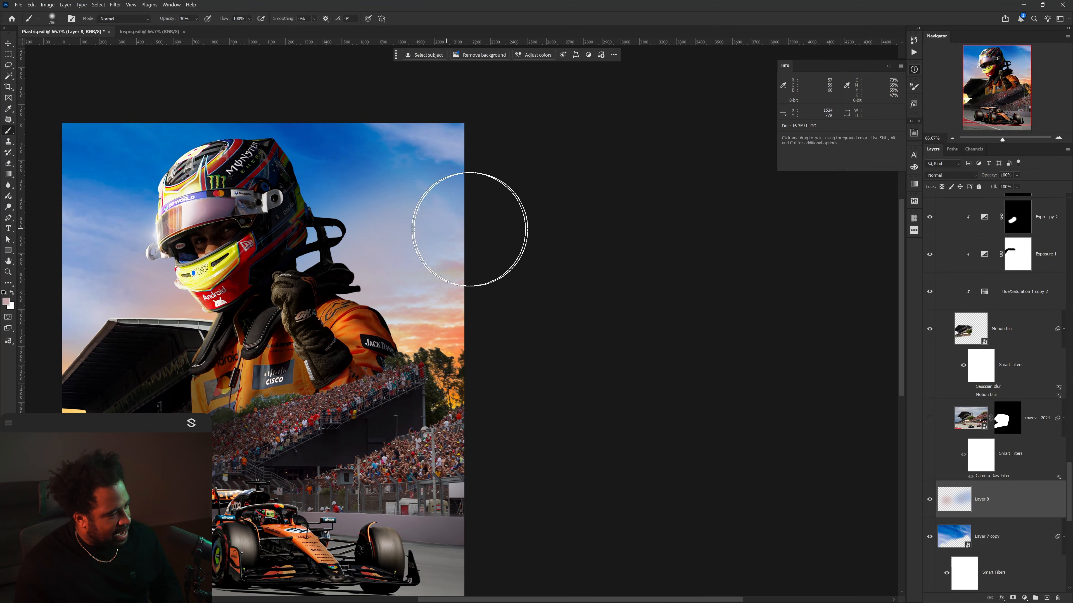
key("e")
left_click_drag(461, 179, 515, 167)
key("v")
left_click_drag(569, 338, 672, 320)
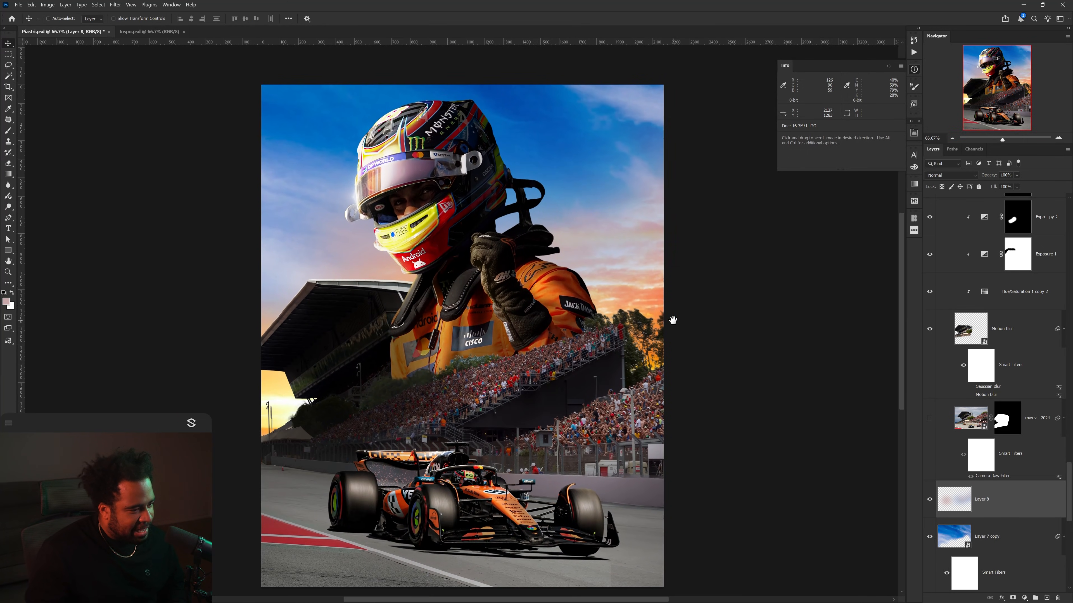
Step: Compare the poster with and without the painted sky layer, and review the reference posters in inspo.psd
scroll(672, 321, "left", 3)
left_click(929, 500)
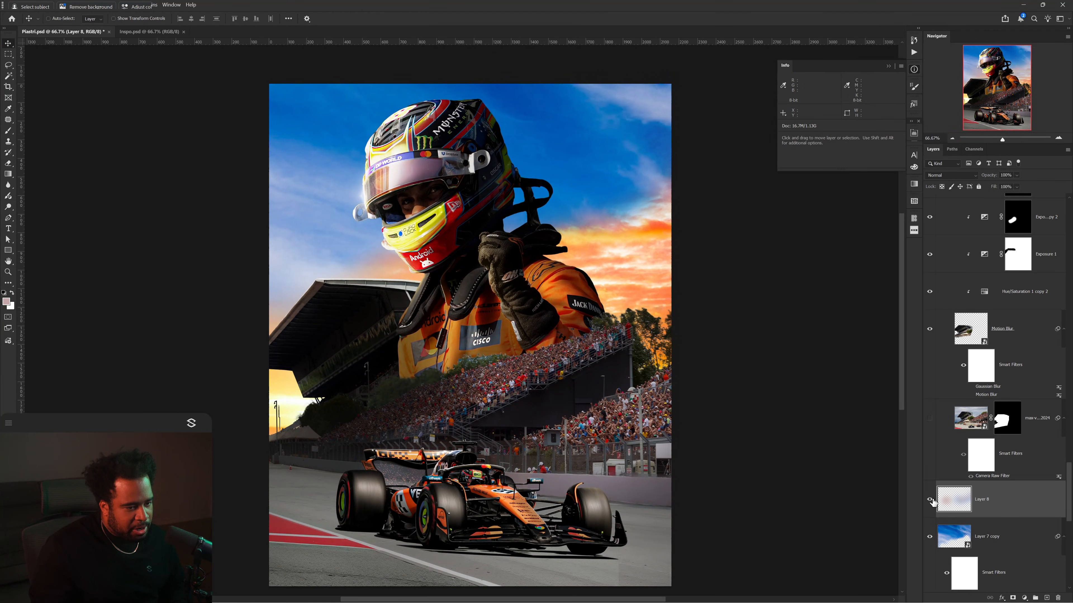
left_click(929, 499)
scroll(676, 192, "down", 1)
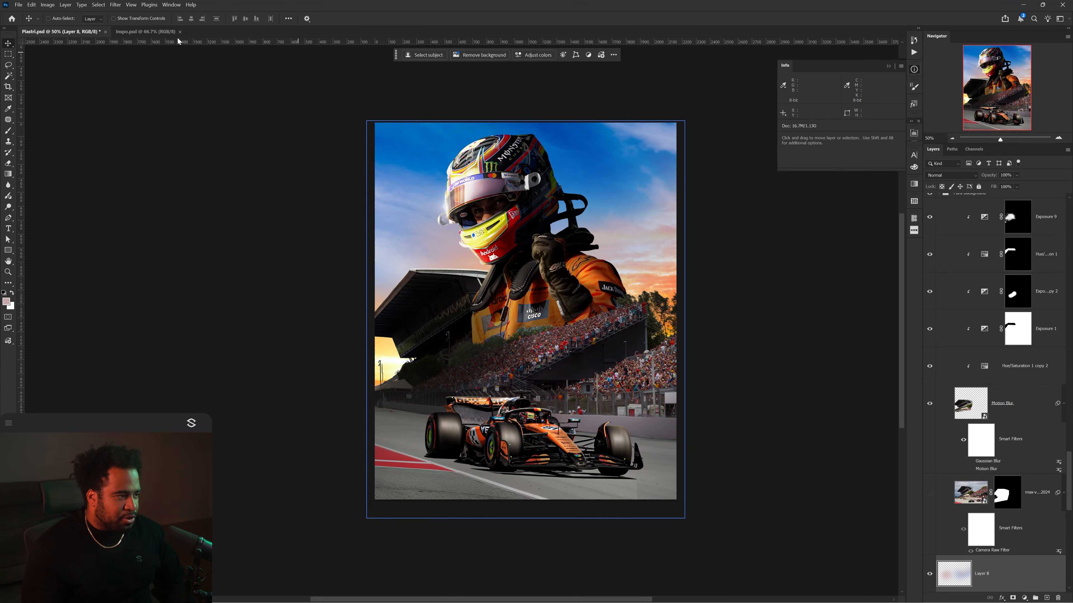
left_click(144, 31)
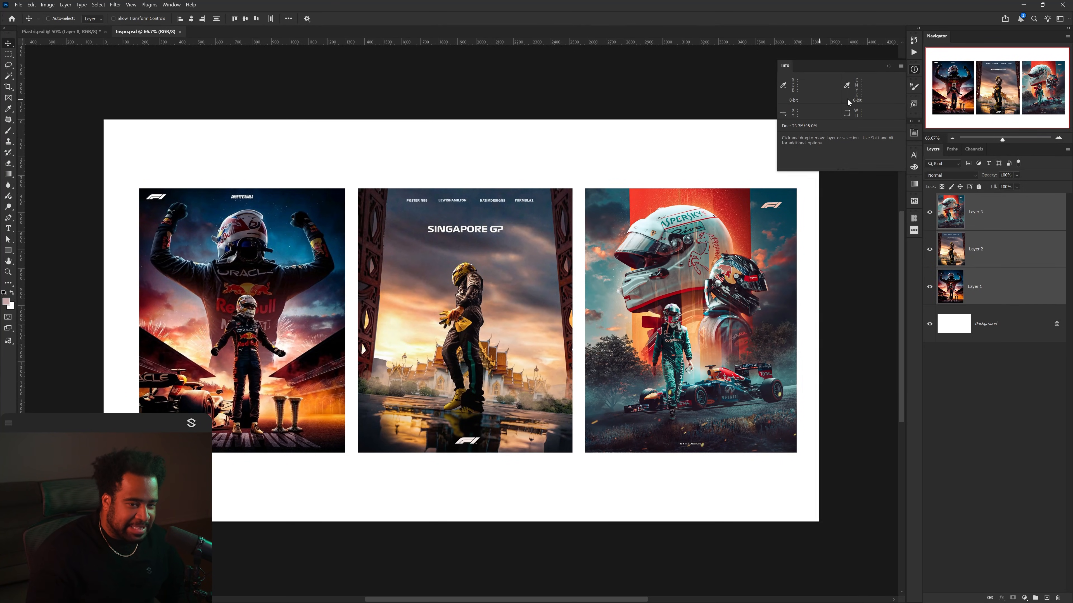
left_click(914, 71)
left_click(98, 32)
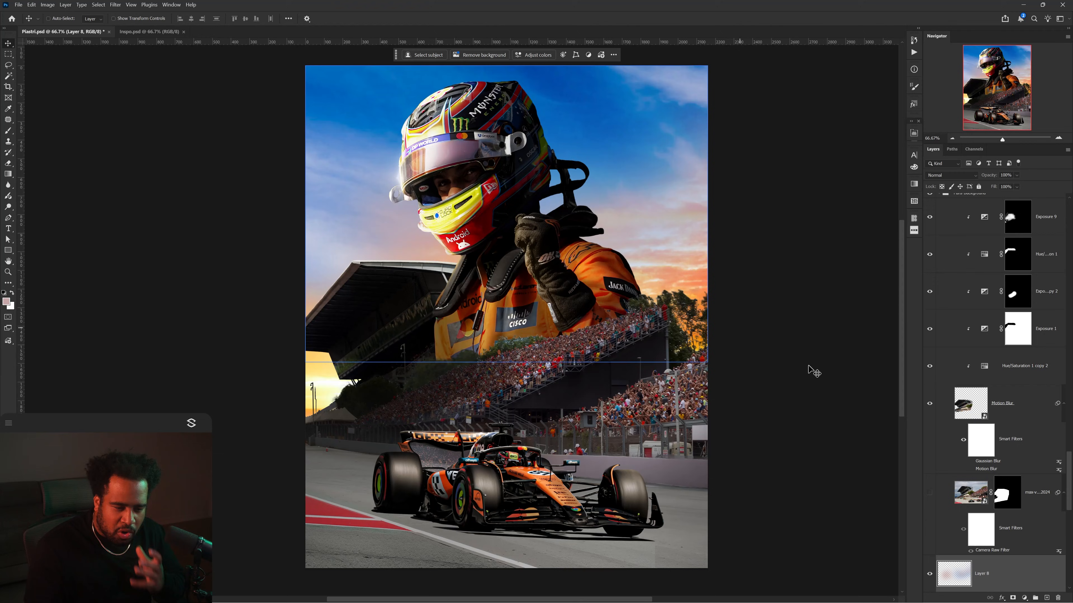
Step: Add a Color Balance adjustment above the painted sky layer with midtones Cyan-Red +57, Magenta-Green +35, Yellow-Blue -44, and compare before and after
scroll(992, 423, "down", 3)
left_click(1024, 598)
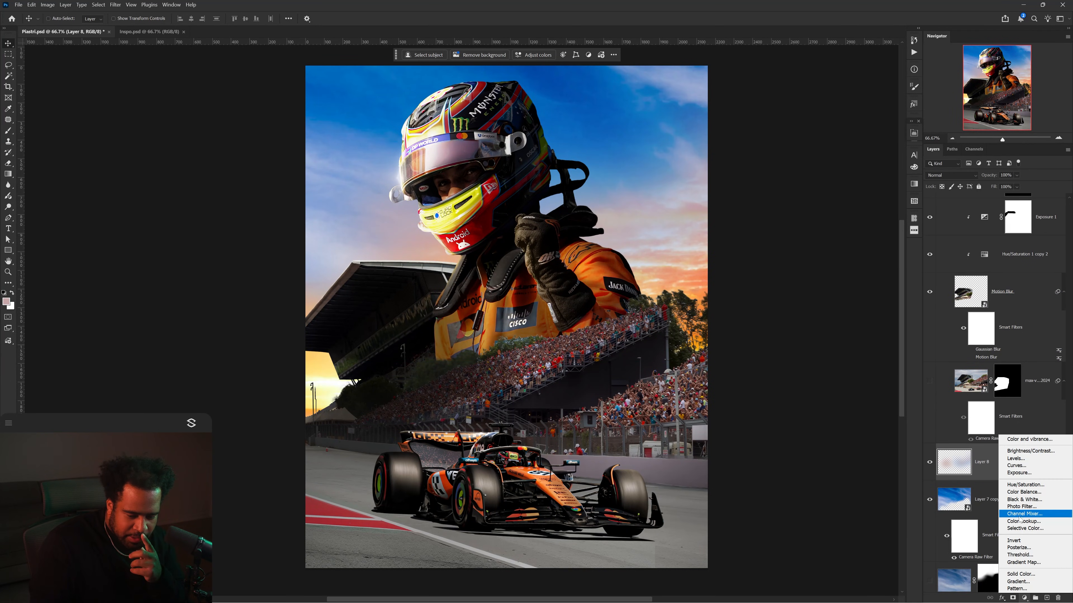
left_click(1026, 492)
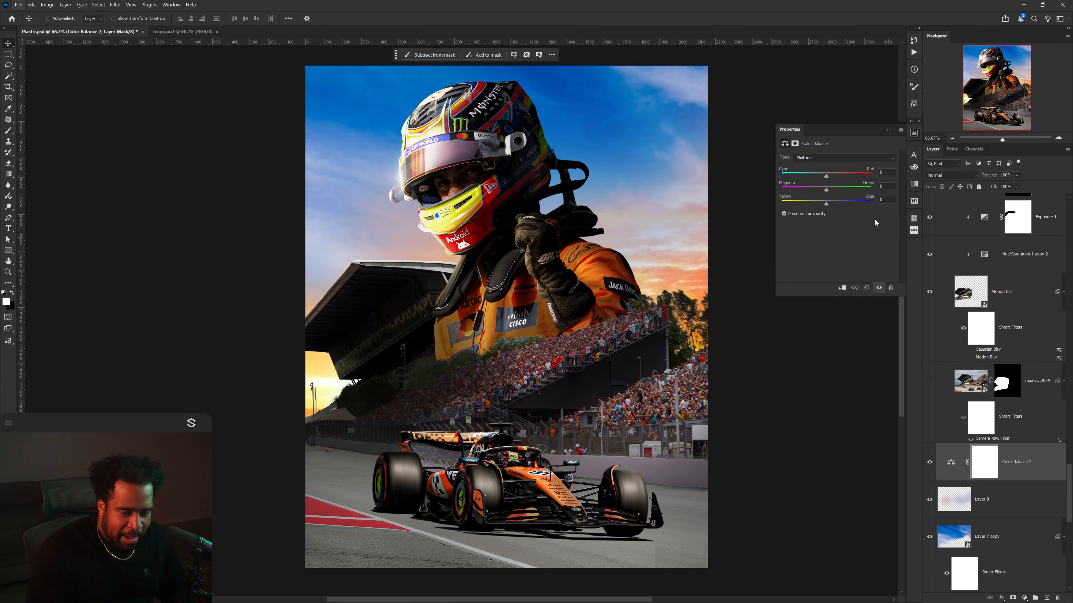
left_click_drag(826, 177, 806, 201)
left_click(833, 188)
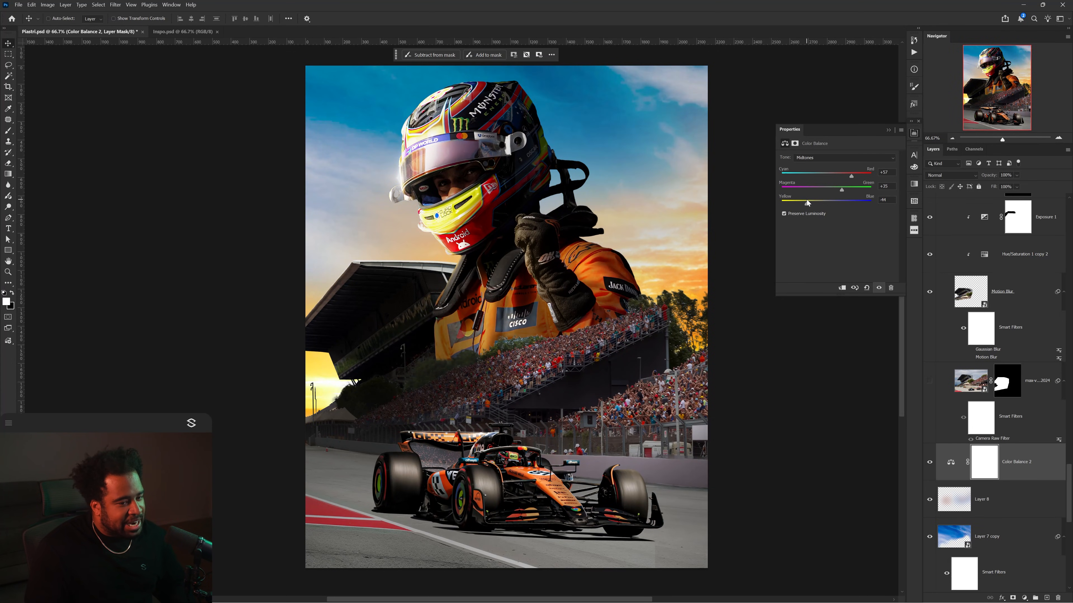
scroll(658, 214, "down", 1)
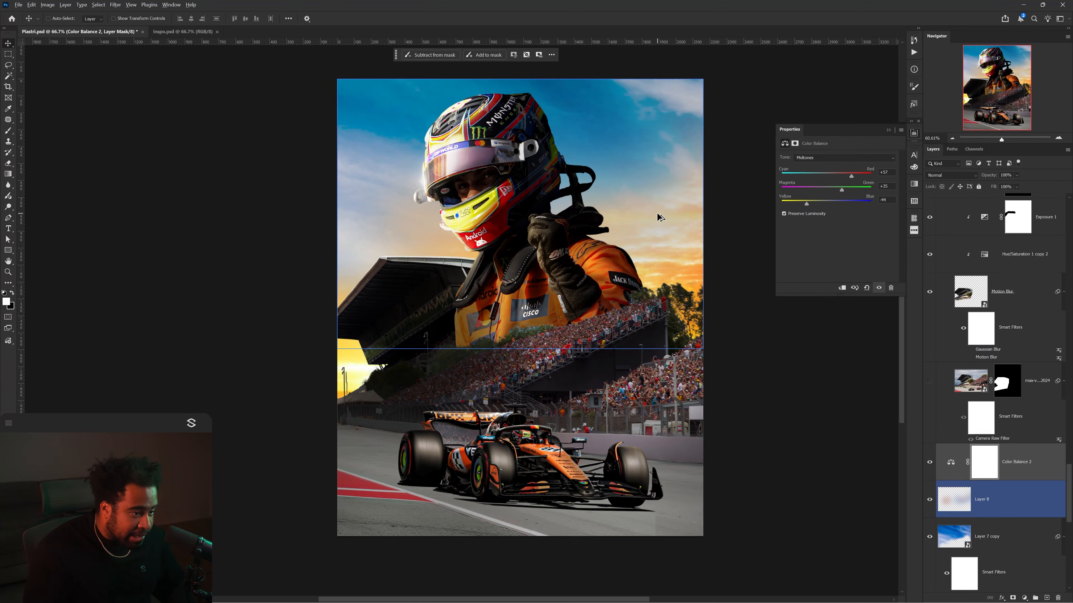
left_click_drag(669, 194, 675, 290)
left_click(930, 462)
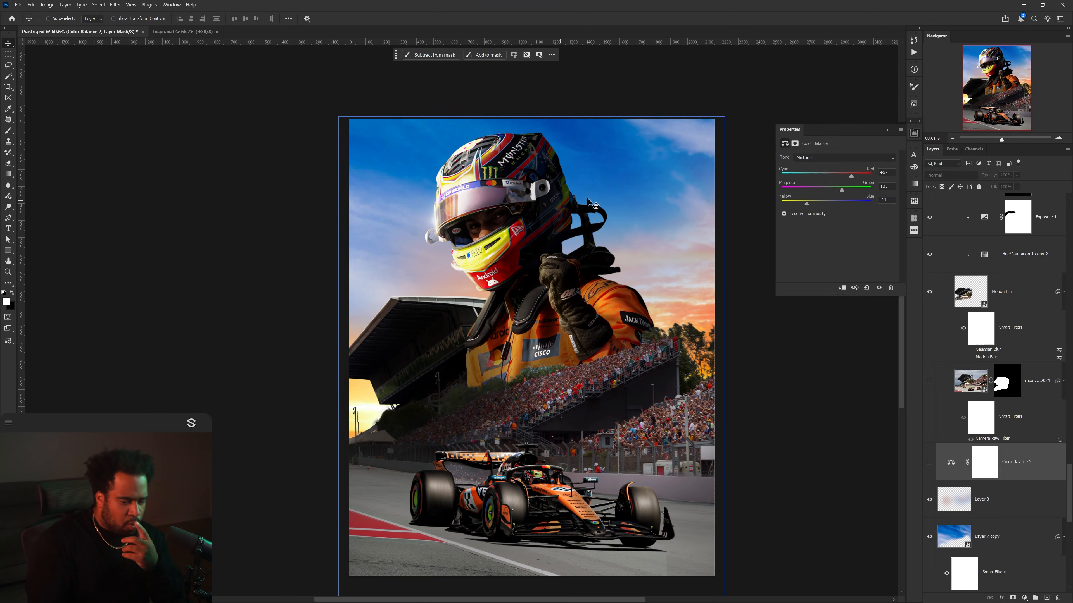
left_click(926, 463)
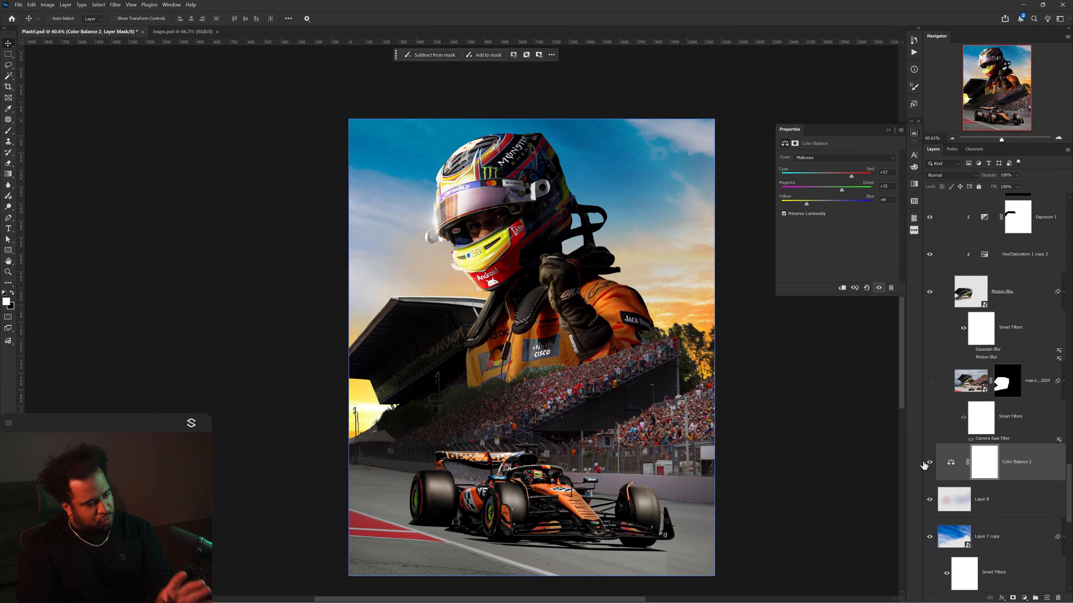
Step: Add a Levels adjustment above the sky's Color Balance and adjust its input levels to brighten the sky
left_click(1024, 598)
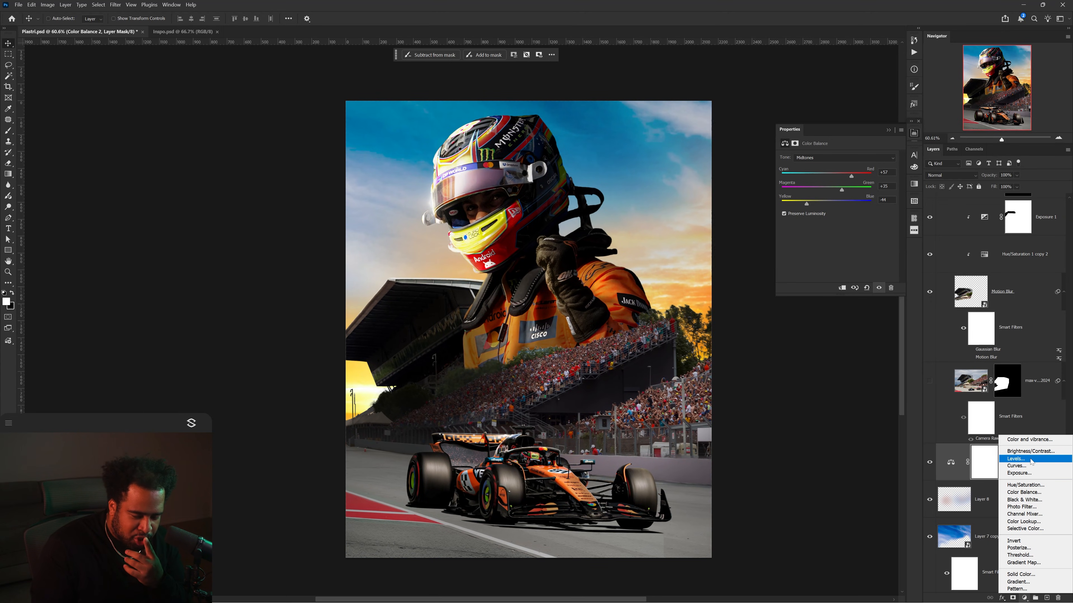
left_click(1031, 459)
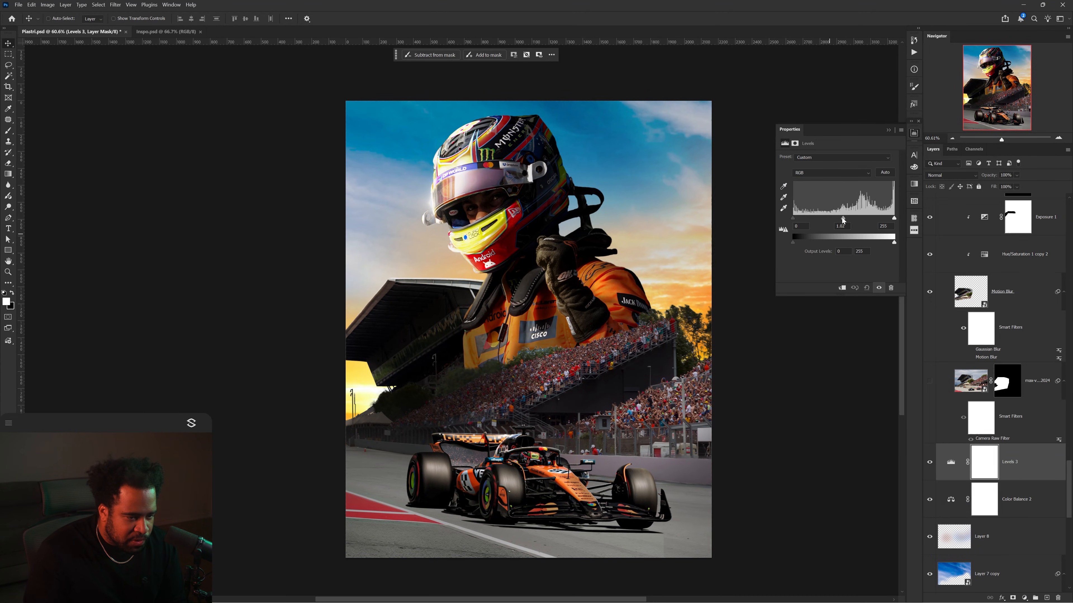
left_click_drag(894, 219, 844, 218)
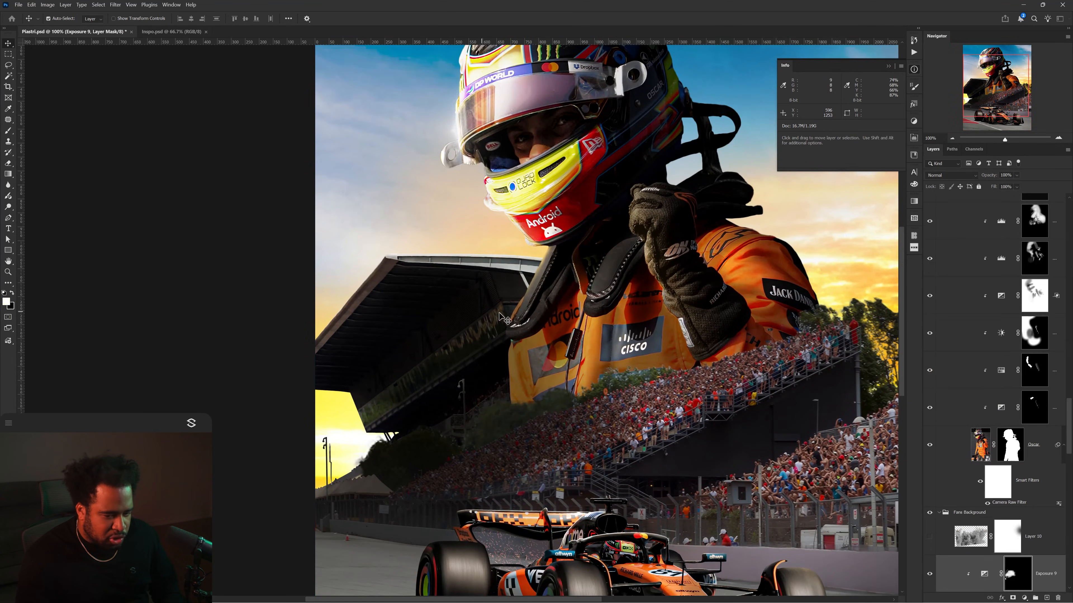
Step: Brighten the covered grandstand at the left through the settings of its Exposure 9 adjustment
left_click(946, 508)
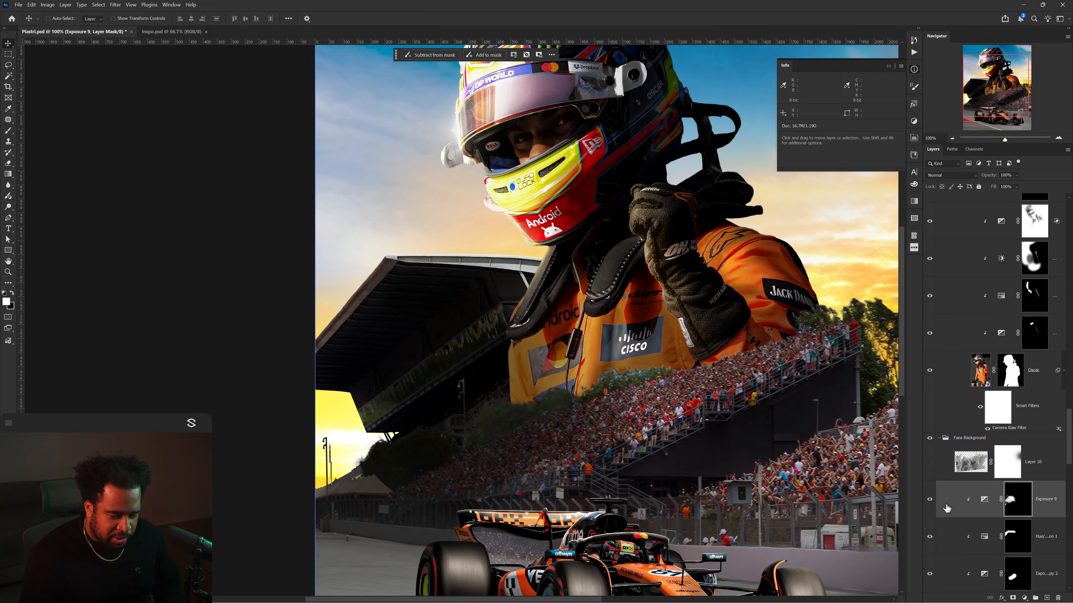
left_click(985, 499)
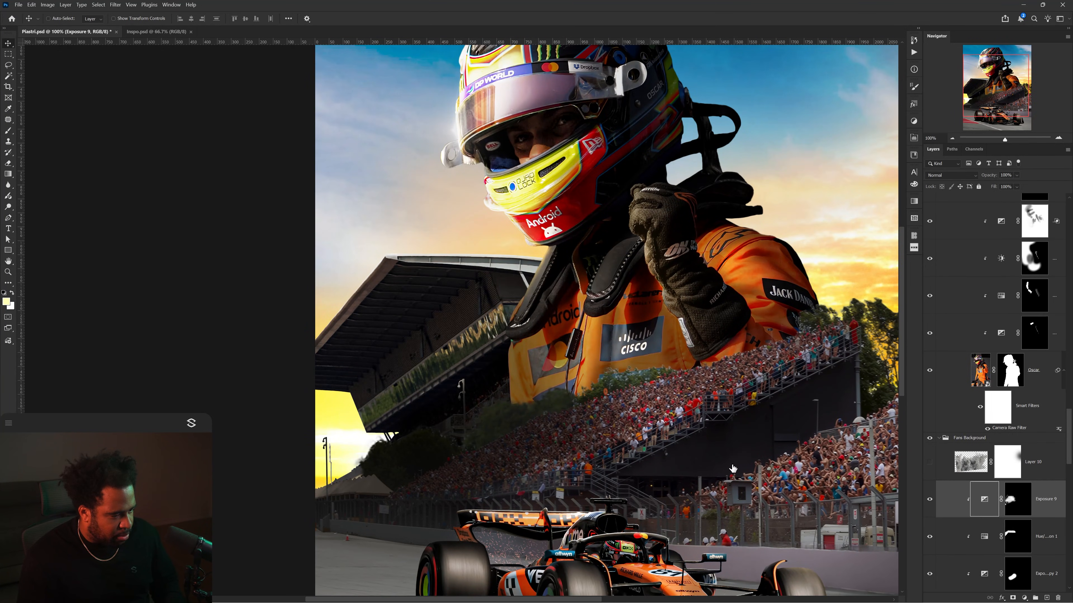
scroll(515, 330, "down", 3)
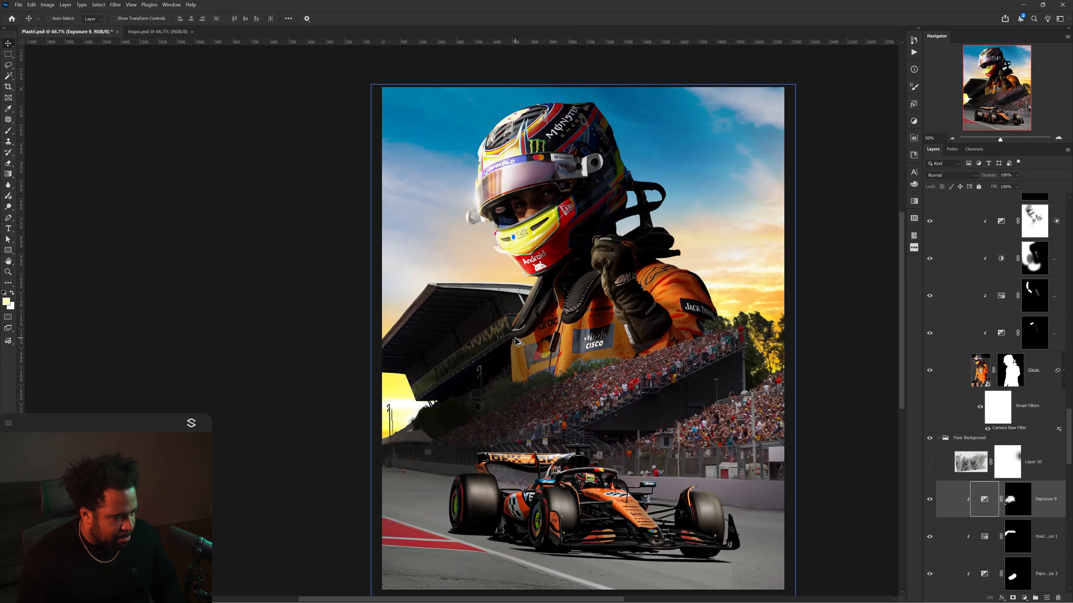
Step: Show the smoke on Layer 10 in the background group and delete its layer mask
left_click(962, 454)
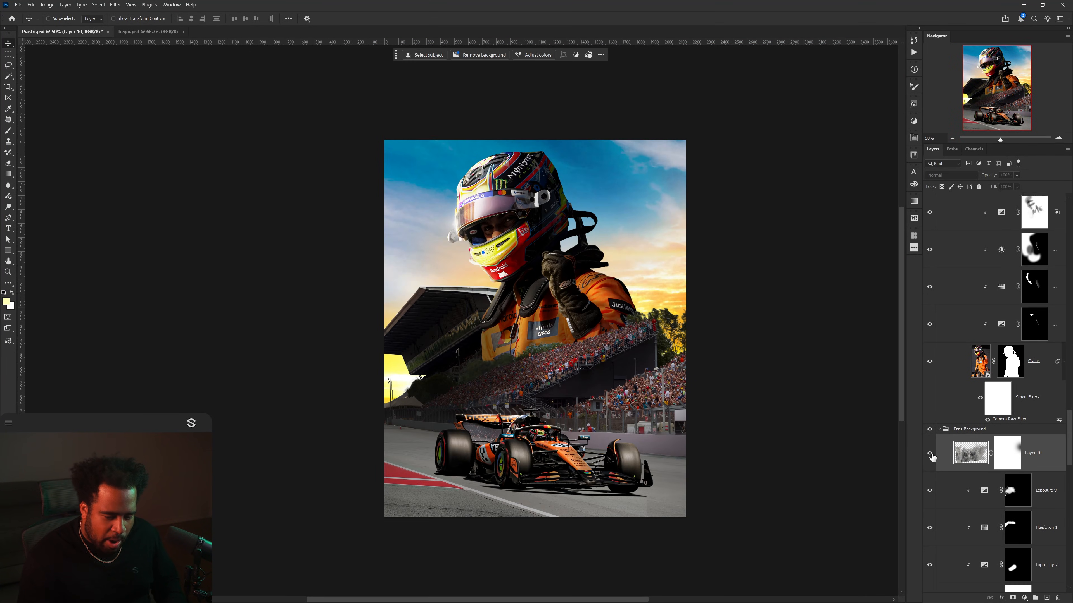
left_click(929, 453)
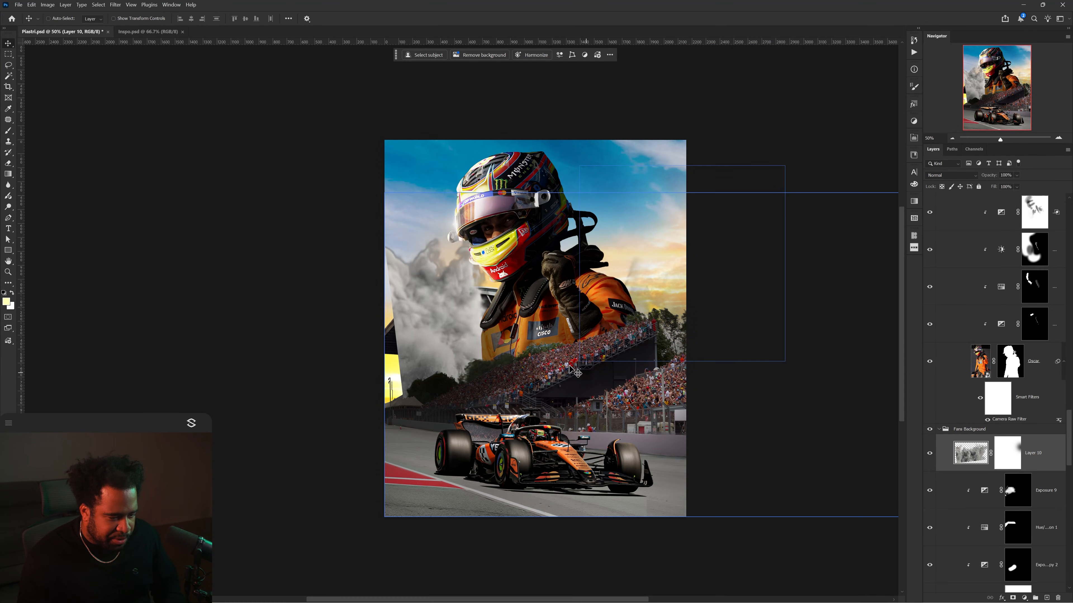
left_click_drag(575, 372, 601, 364)
right_click(1007, 451)
left_click(1014, 464)
Step: Reposition and enlarge the smoke across the poster, place its layer at the top of the driver's group, and lower its opacity to 65%
left_click_drag(636, 385, 495, 329)
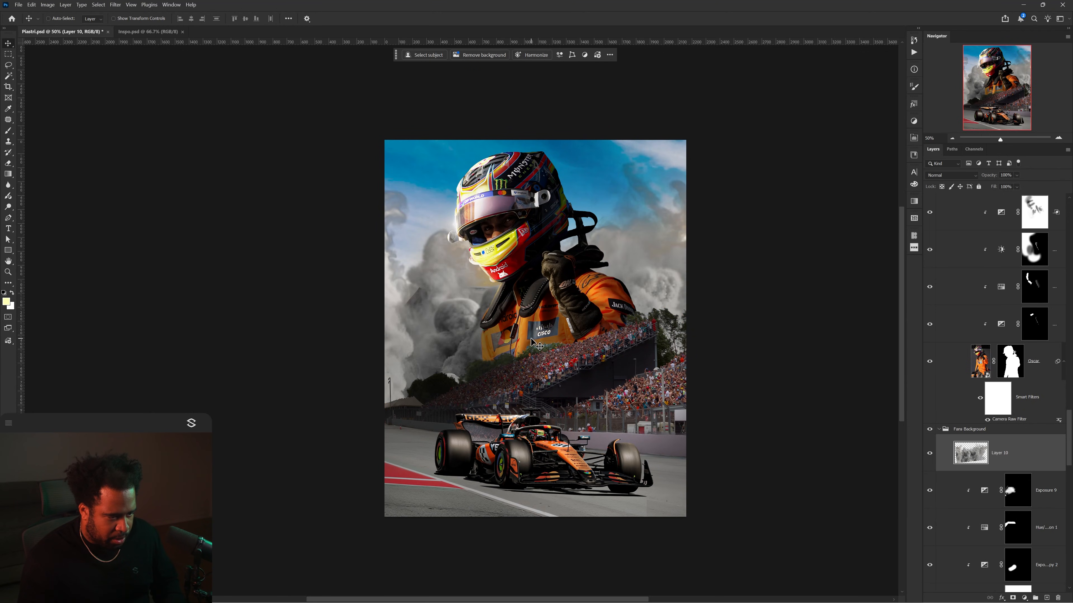
key("ctrl+z")
left_click_drag(599, 378, 497, 321)
key("ctrl+t")
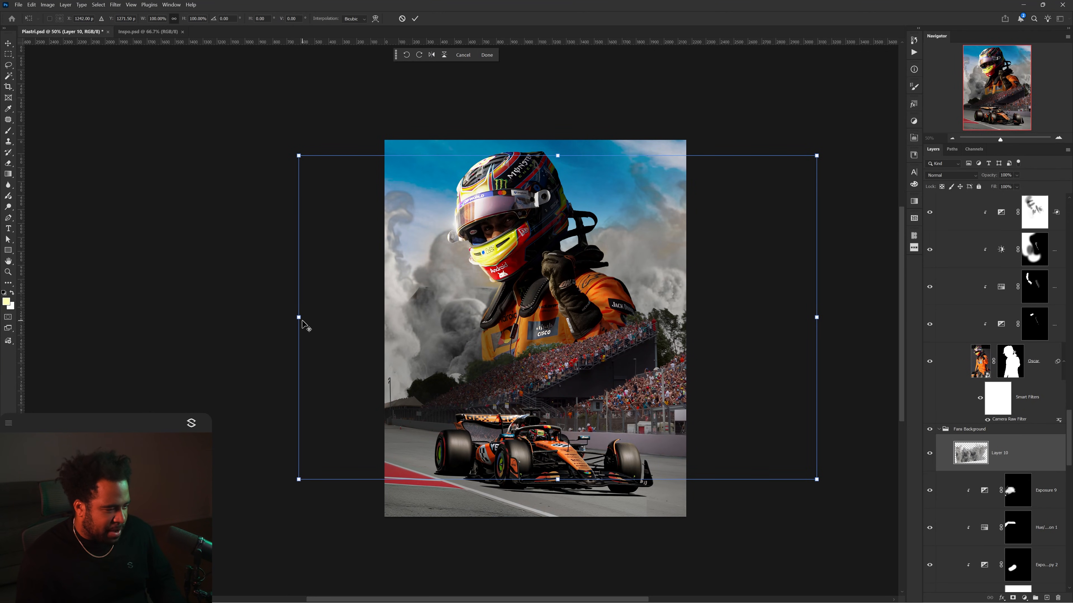
left_click_drag(300, 317, 203, 291)
key("Return")
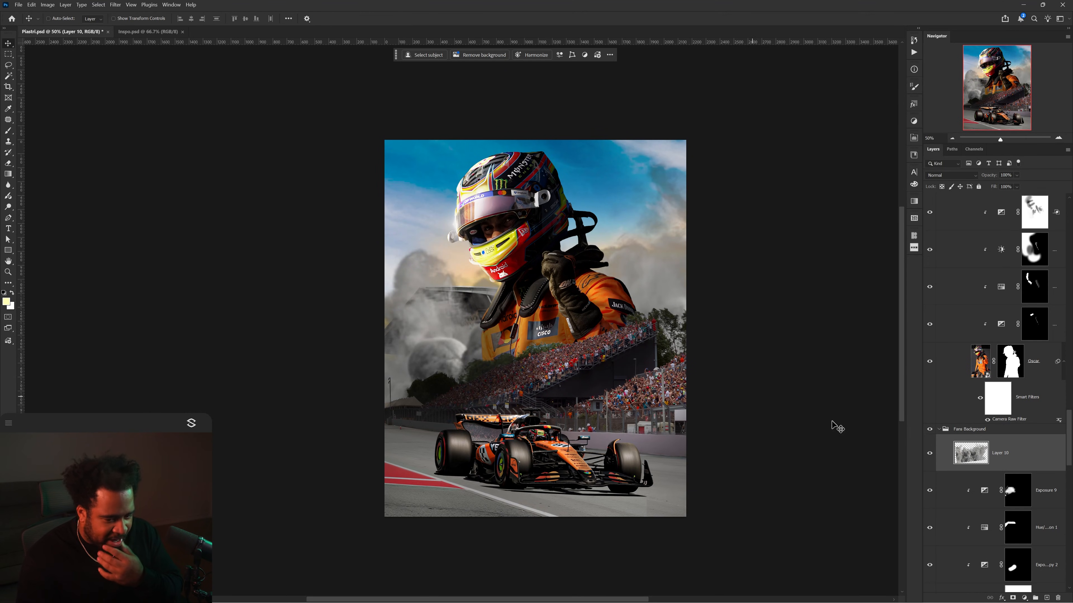
mouse_move(1022, 455)
left_mouse_down()
mouse_move(969, 322)
mouse_move(969, 211)
mouse_move(963, 298)
mouse_move(977, 238)
left_mouse_up()
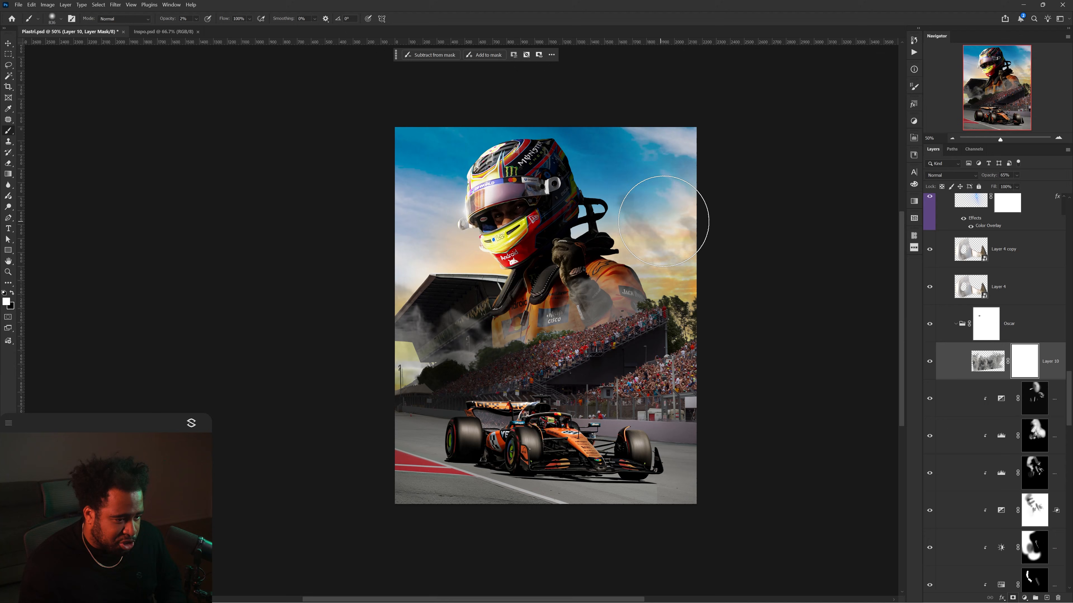
Step: Brush on the smoke's layer mask to hide the smoke over the right-hand sky and around the grandstand roof
scroll(662, 219, "up", 1)
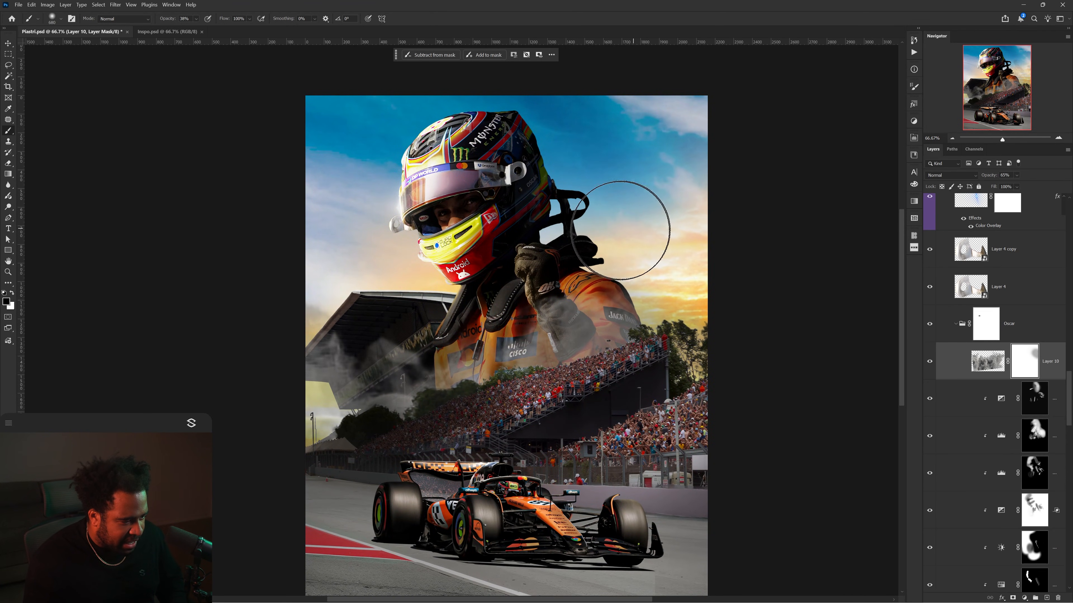
mouse_move(644, 218)
left_mouse_down()
mouse_move(674, 202)
mouse_move(640, 213)
left_mouse_up()
key("x")
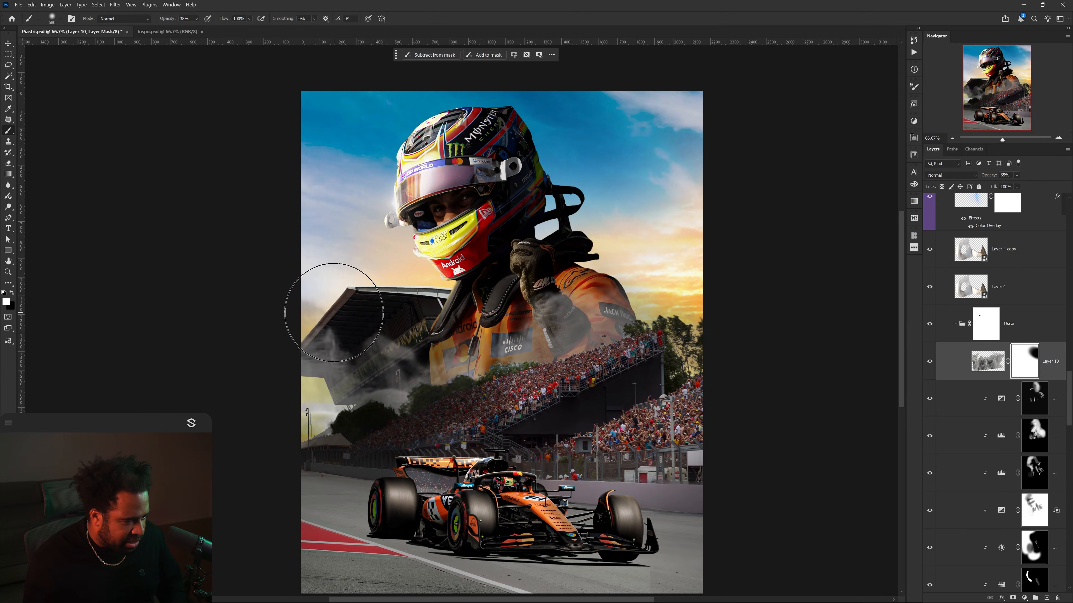
left_click_drag(319, 312, 380, 315)
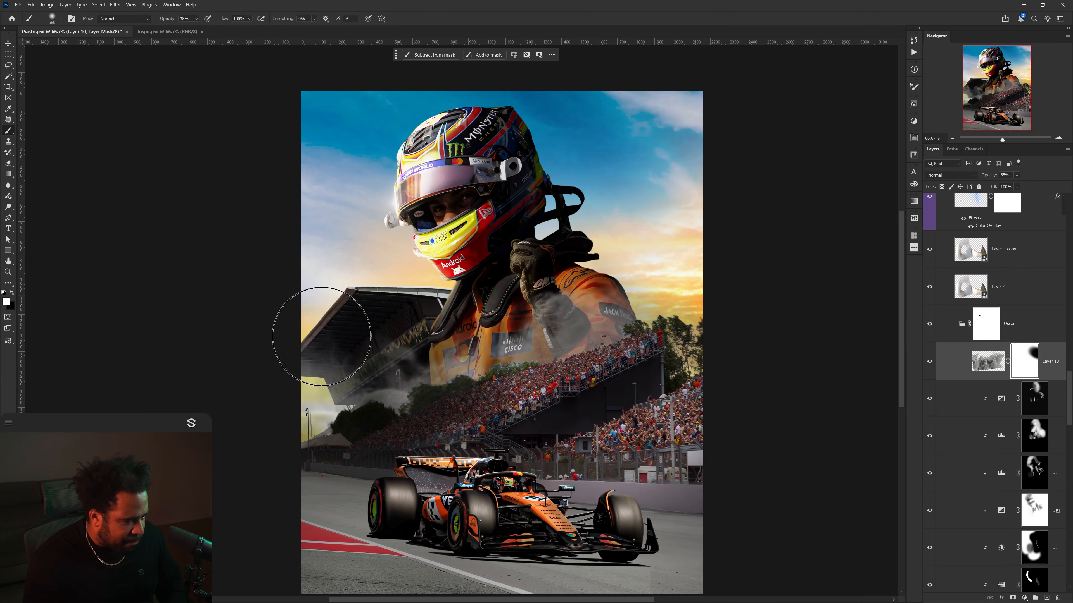
key("x")
left_click_drag(321, 337, 395, 295)
key("v")
Step: Add a Hue/Saturation adjustment clipped to the smoke layer and colorize it with Hue 28 and Saturation 22
key("ctrl+u")
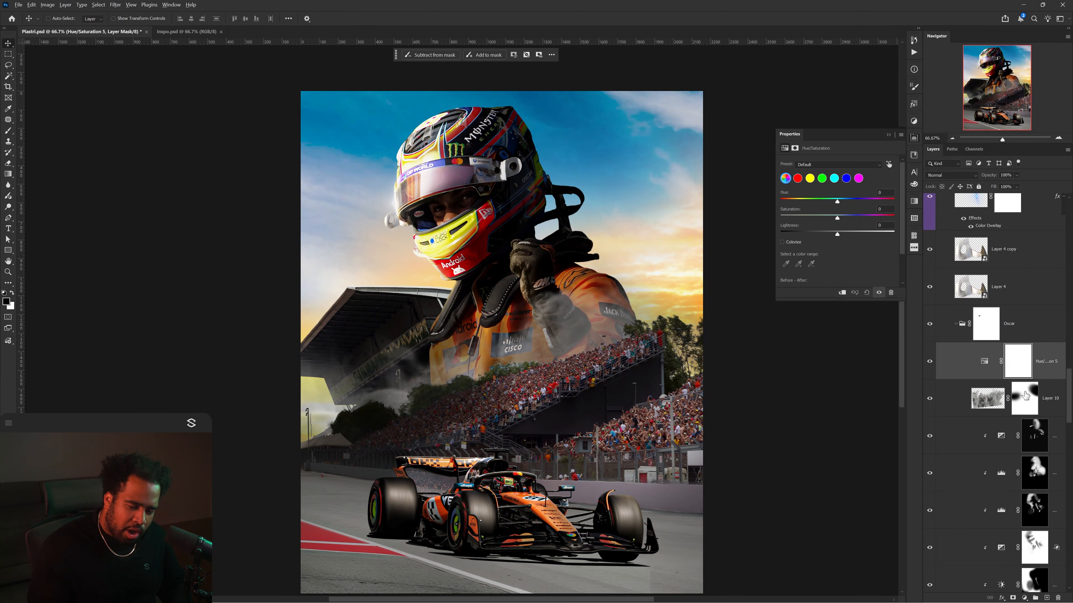
left_click(1030, 376, "alt")
left_click(1030, 378, "alt")
key("ctrl+z")
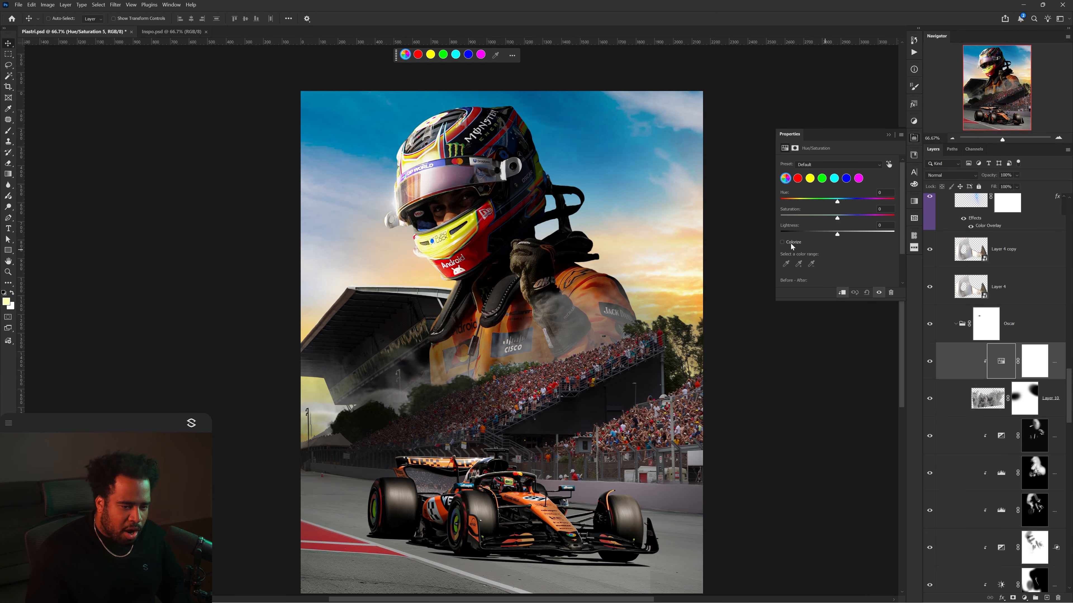
left_click(790, 243)
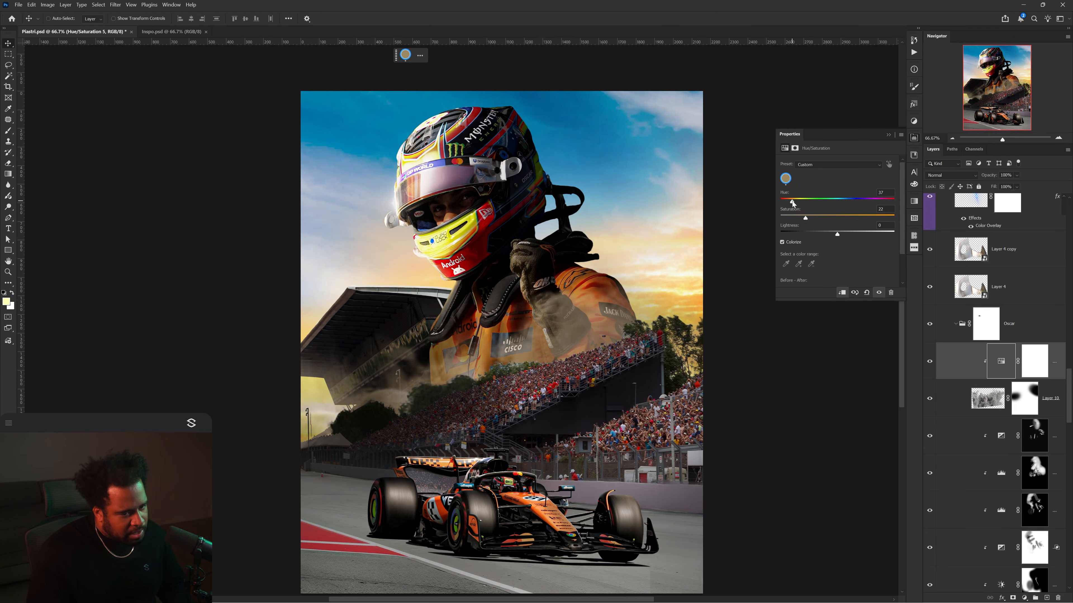
left_click_drag(794, 202, 791, 202)
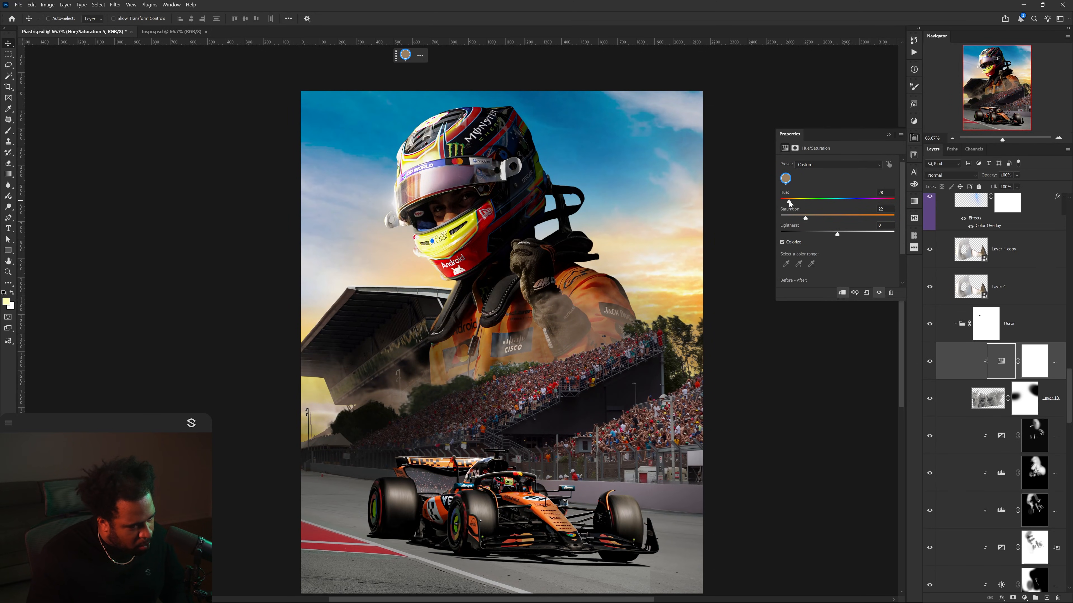
Step: Compare the smoke with and without its clipped Hue/Saturation adjustment across the poster
left_click(929, 362)
left_click(929, 362)
scroll(526, 327, "down", 1)
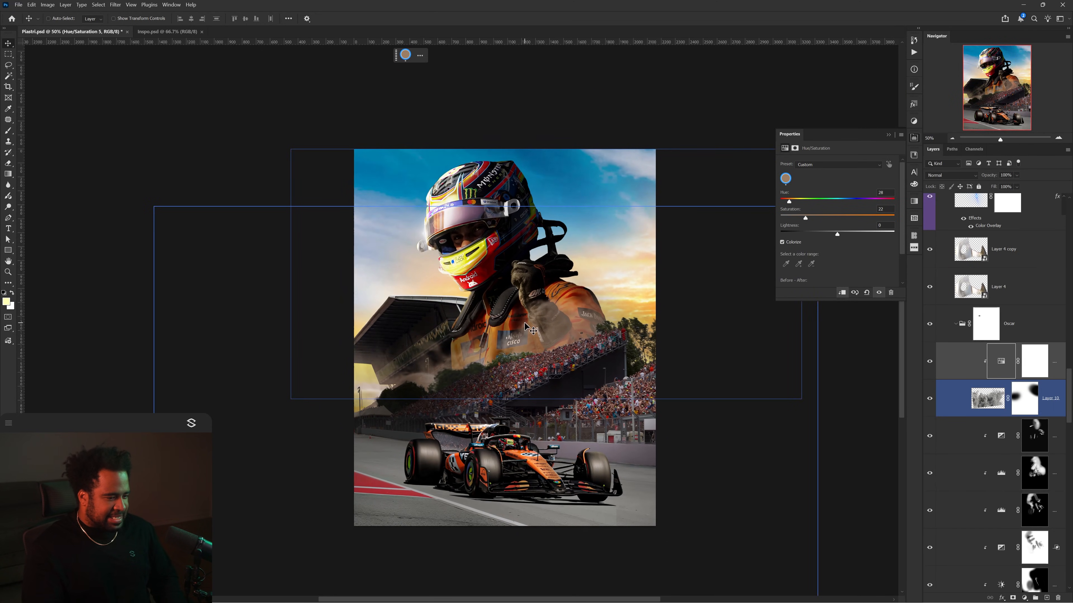
left_click_drag(500, 349, 534, 333)
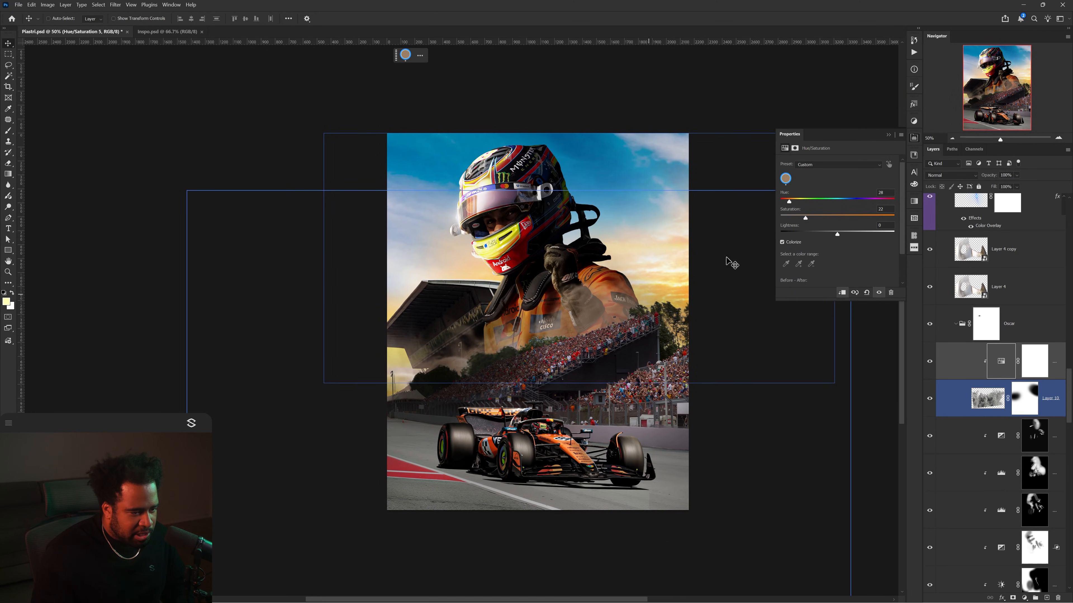
left_click(912, 141)
left_click_drag(699, 249, 737, 191)
Step: Brush on Layer 10's mask to thin the smoke around the dark trees between the grandstand roof and the crowd
left_click(1014, 402)
key("b")
scroll(490, 304, "up", 4)
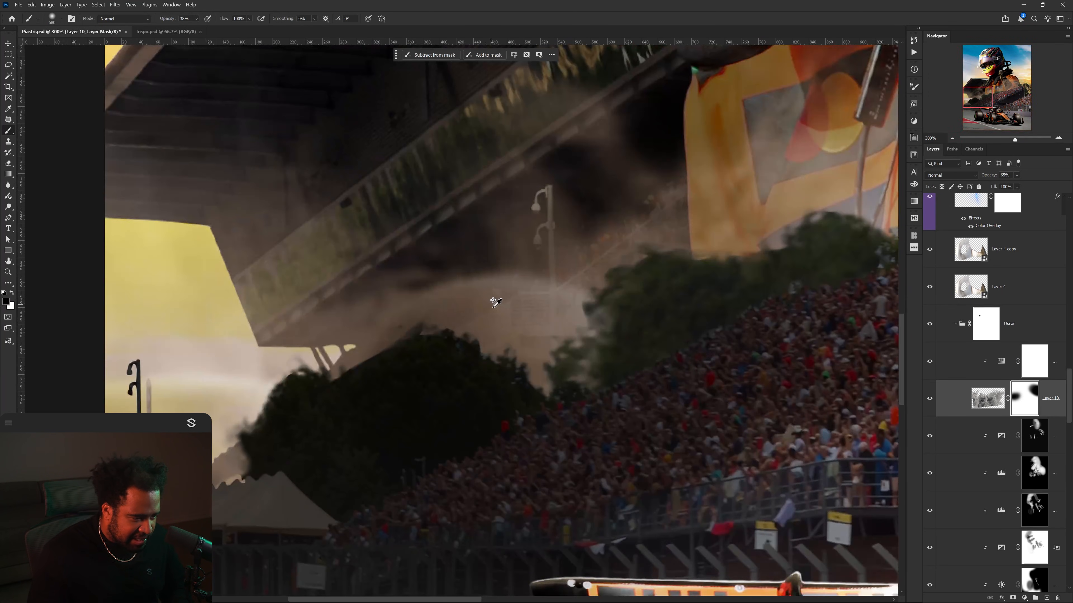
mouse_move(528, 338)
left_mouse_down()
mouse_move(502, 330)
mouse_move(534, 390)
mouse_move(431, 379)
left_mouse_up()
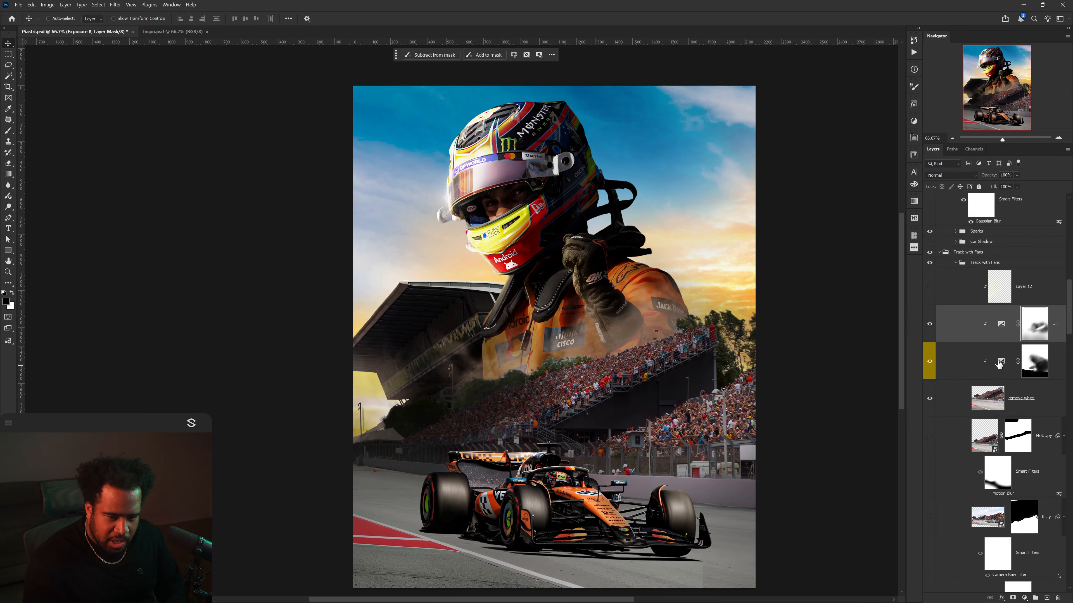
Step: Place a copy of the grey smoke above Layer 12 at the top of the Track with Fans group
scroll(999, 364, "up", 1)
left_click(1027, 326)
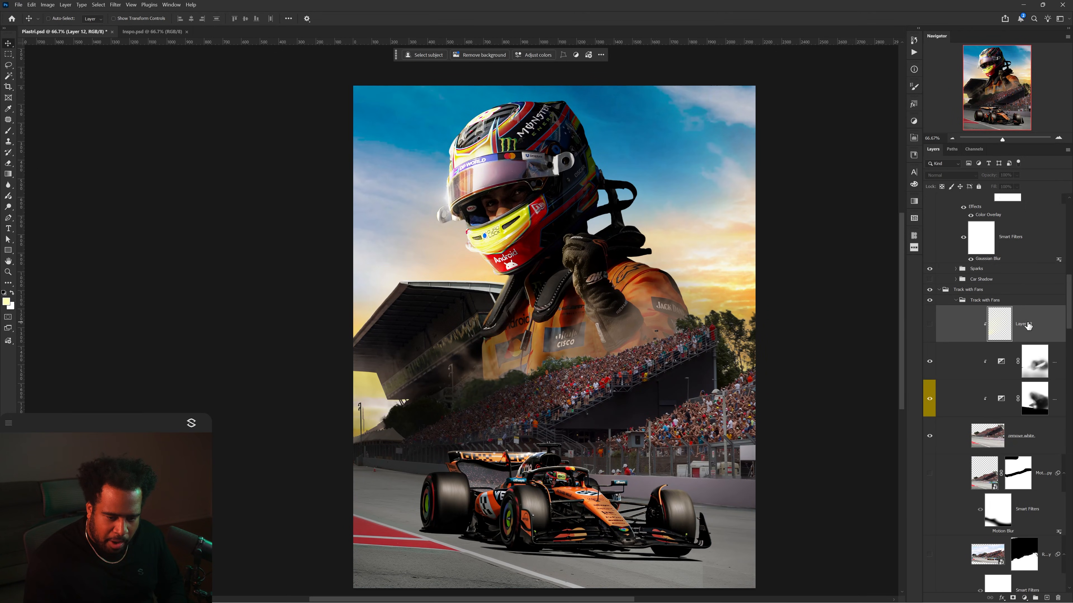
key("ctrl+v")
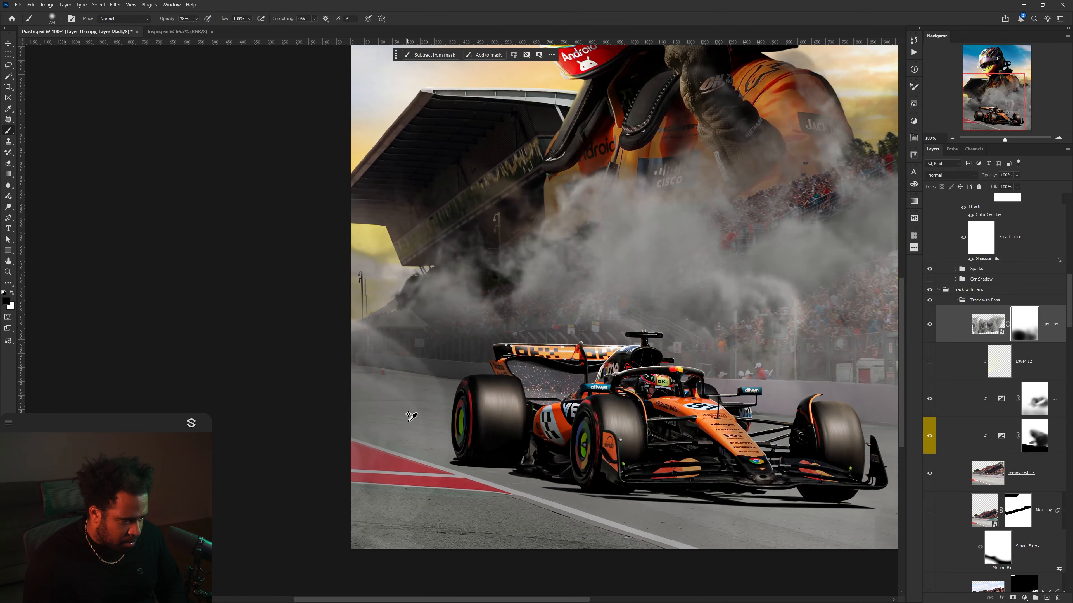
Step: Brush on the smoke copy's mask to thin the smoke on the asphalt beside the rear wheel and above the rear wing
scroll(419, 416, "up", 1)
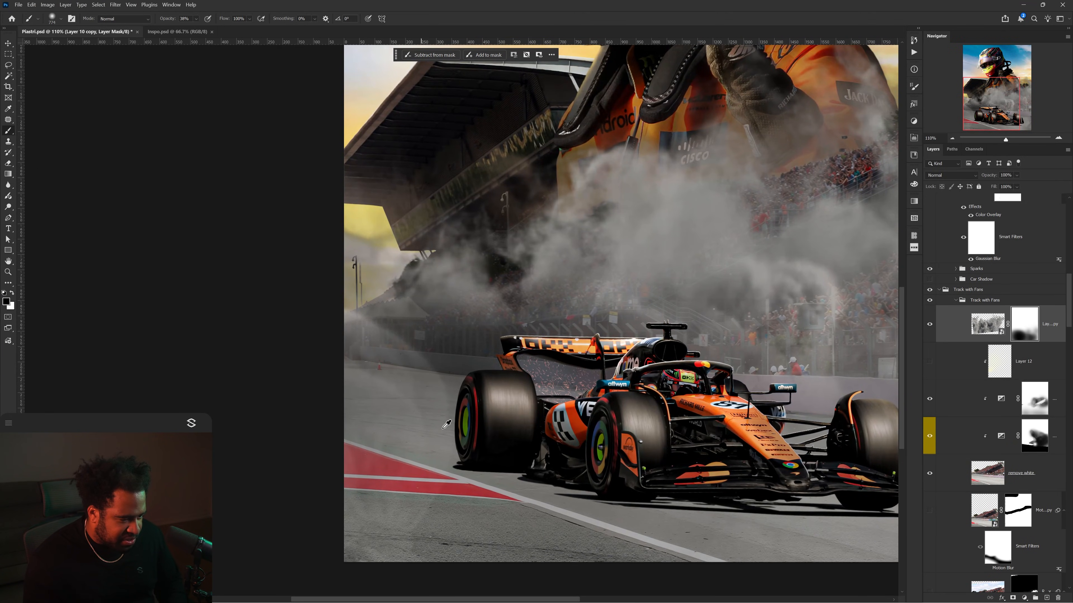
left_click_drag(444, 428, 428, 429)
left_click_drag(635, 329, 608, 329)
scroll(588, 326, "down", 1)
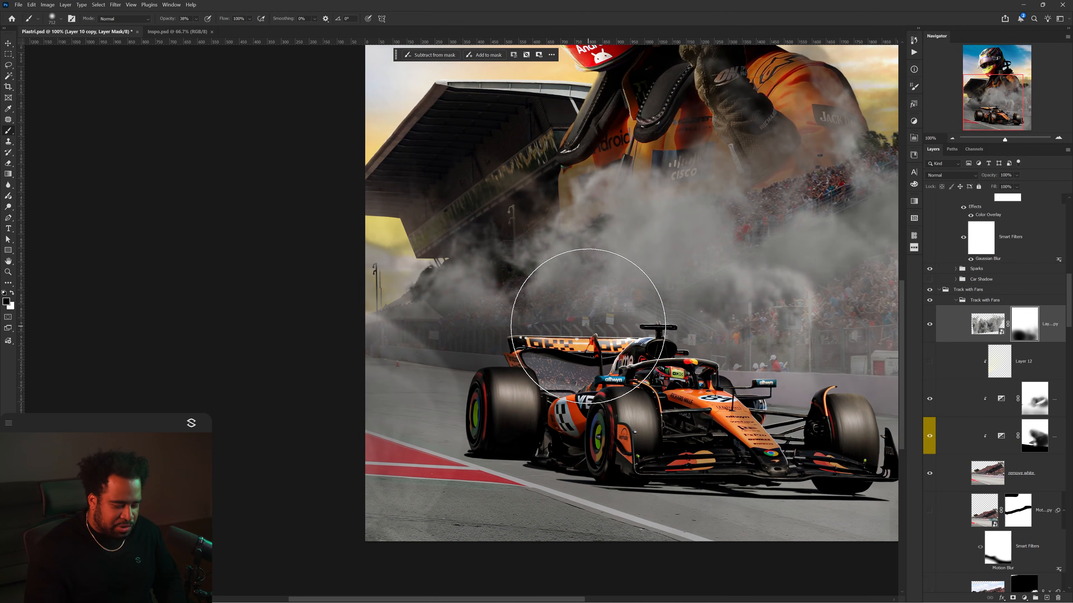
key("Print")
left_click_drag(273, 212, 631, 573)
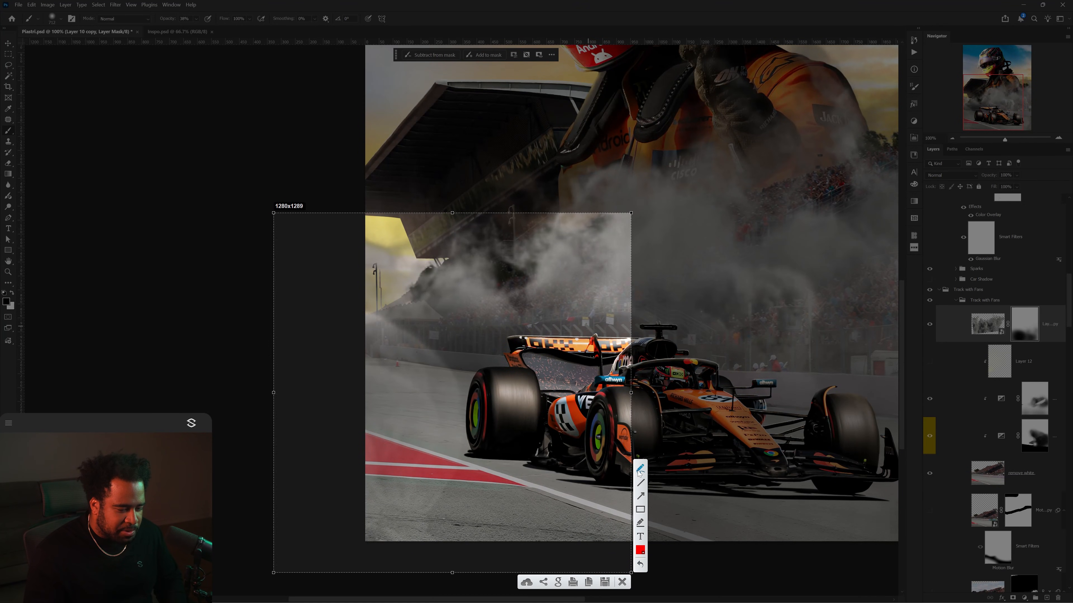
mouse_move(339, 310)
left_mouse_down()
mouse_move(460, 481)
mouse_move(428, 402)
mouse_move(342, 362)
left_mouse_up()
left_click_drag(274, 489, 465, 460)
left_click_drag(428, 520, 455, 570)
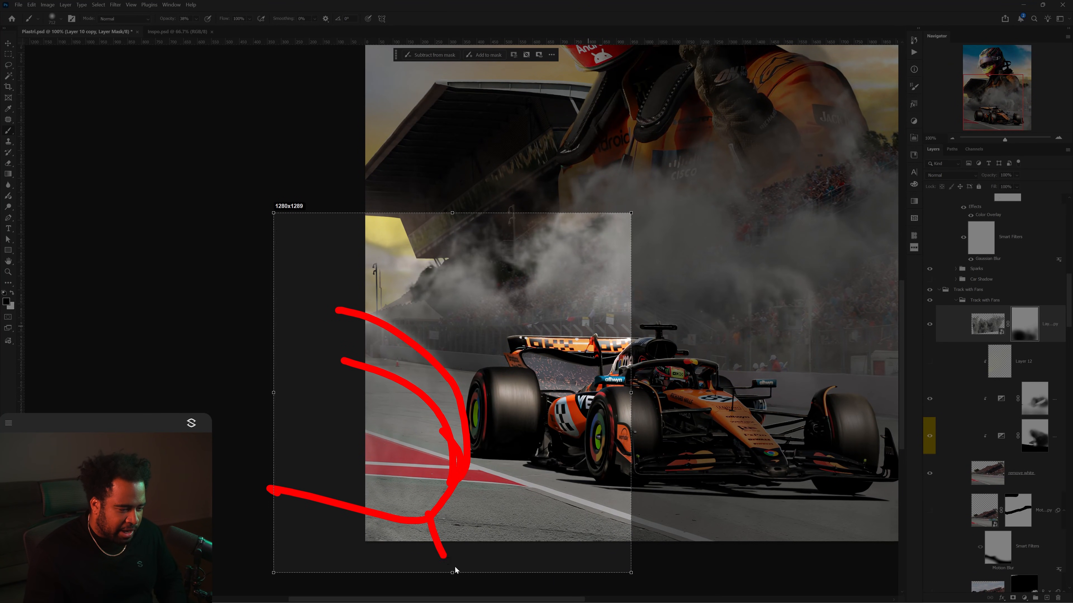
key("Escape")
Step: Brush on the smoke copy's mask to clear the smoke from the red-striped track edge and the asphalt behind the car
key("v")
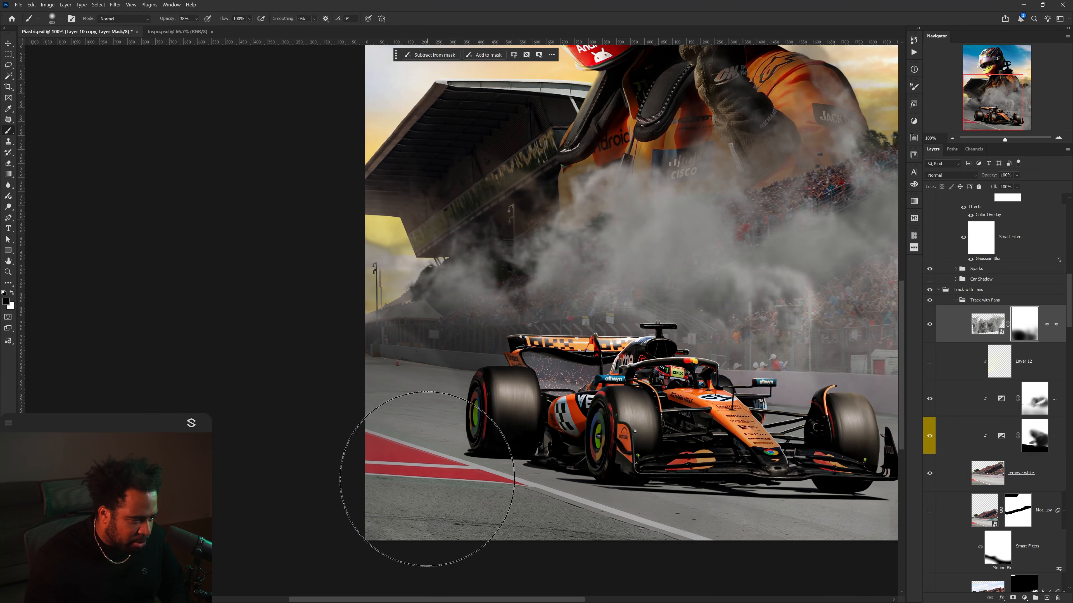
right_click(479, 450, "alt")
left_click(372, 247)
scroll(438, 198, "down", 1)
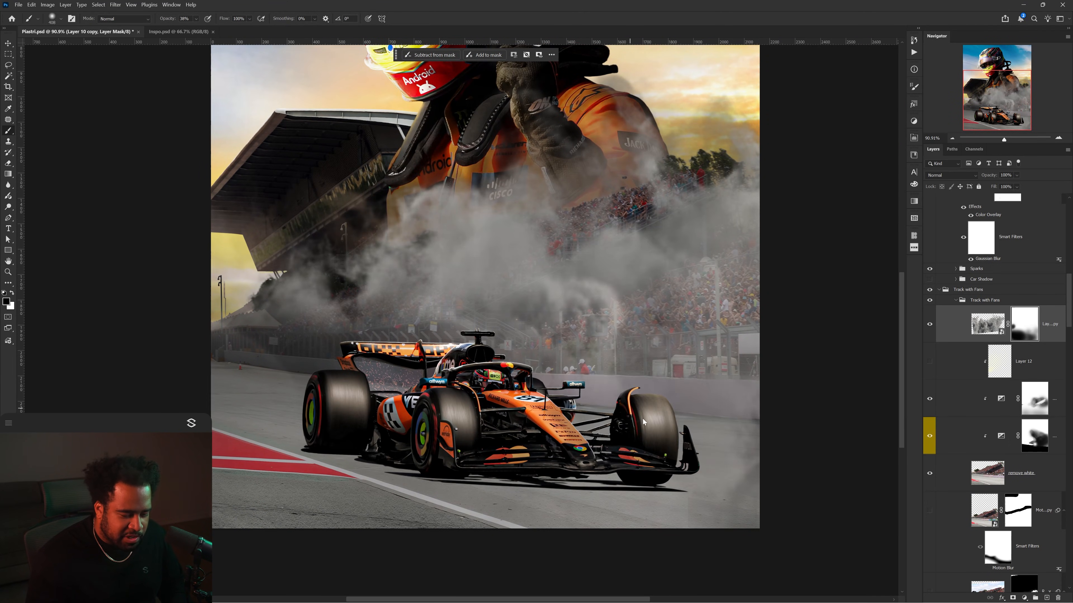
Step: Lower the brush opacity to 13% and hide the copied smoke over the right-hand sky and trees on its mask
right_click(588, 408, "alt")
right_click(485, 314)
right_click(456, 301, "alt")
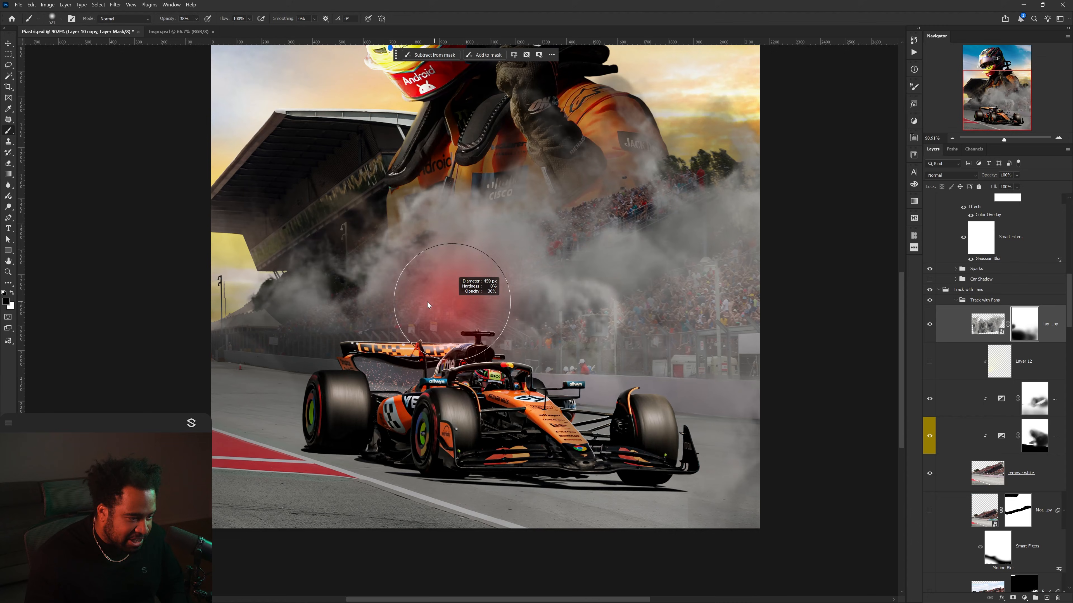
right_click(521, 225, "alt")
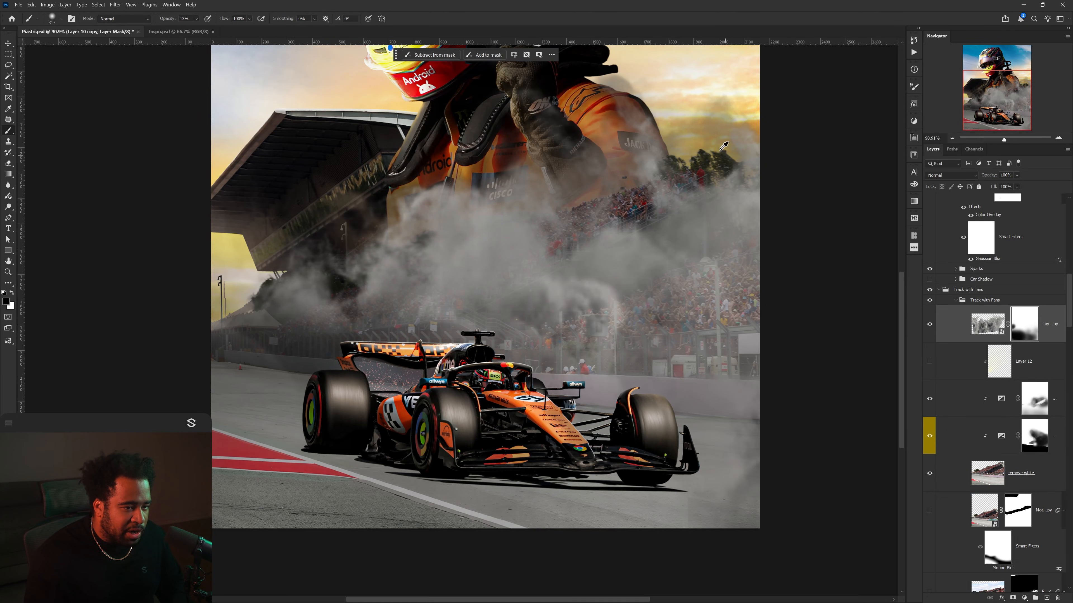
left_click_drag(685, 219, 659, 384)
mouse_move(617, 295)
left_mouse_down()
mouse_move(617, 267)
mouse_move(651, 262)
left_mouse_up()
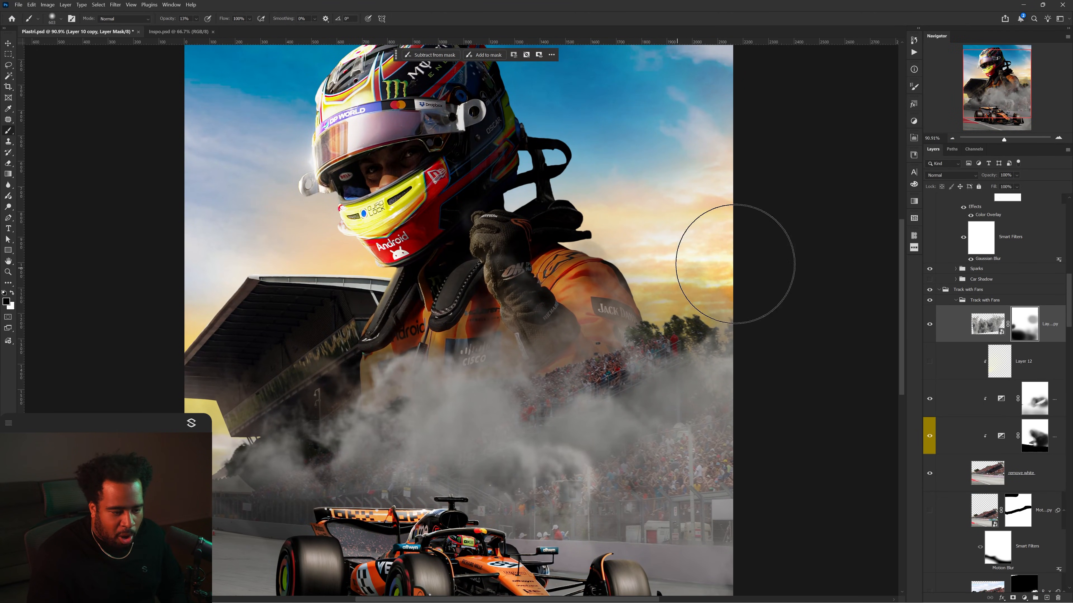
left_click_drag(739, 274, 640, 282)
Step: Brush on the smoke copy's mask to thin the smoke in front of the grandstand crowd above the car
left_click_drag(445, 444, 490, 296)
scroll(491, 296, "up", 1)
right_click(490, 296, "alt")
scroll(477, 282, "up", 7)
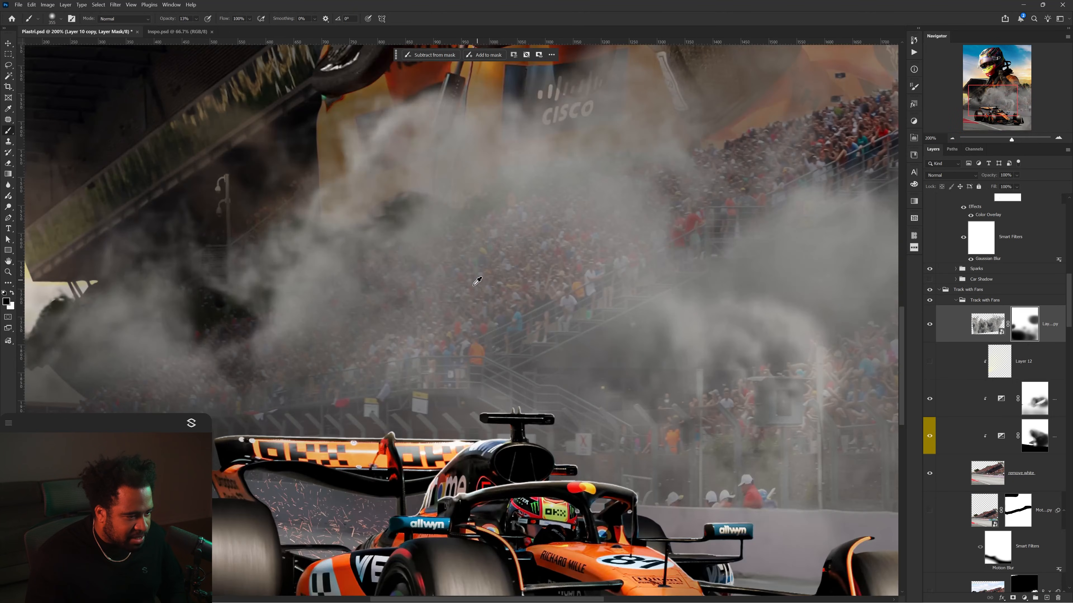
left_click_drag(447, 259, 390, 297)
left_click_drag(511, 275, 553, 379)
mouse_move(509, 334)
left_mouse_down()
mouse_move(566, 269)
mouse_move(543, 292)
mouse_move(612, 250)
mouse_move(443, 354)
left_mouse_up()
right_click(567, 270, "alt")
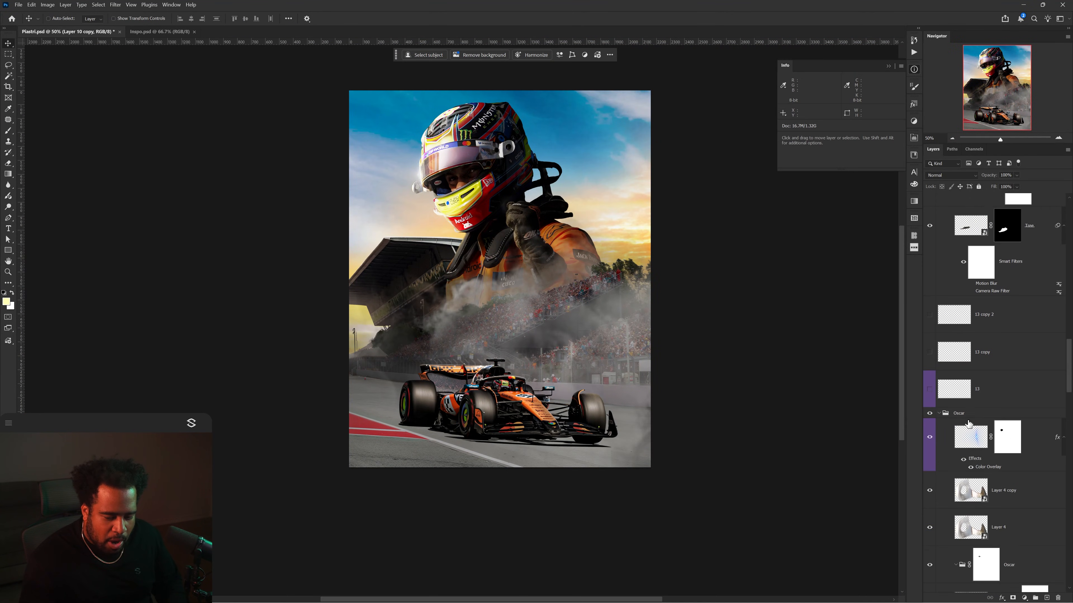
Step: Copy the Hue/Saturation 5 adjustment from the driver's group and clip it to the smoke copy in Track with Fans
scroll(970, 418, "down", 5)
scroll(971, 419, "down", 3)
left_click(970, 357)
scroll(971, 350, "up", 15)
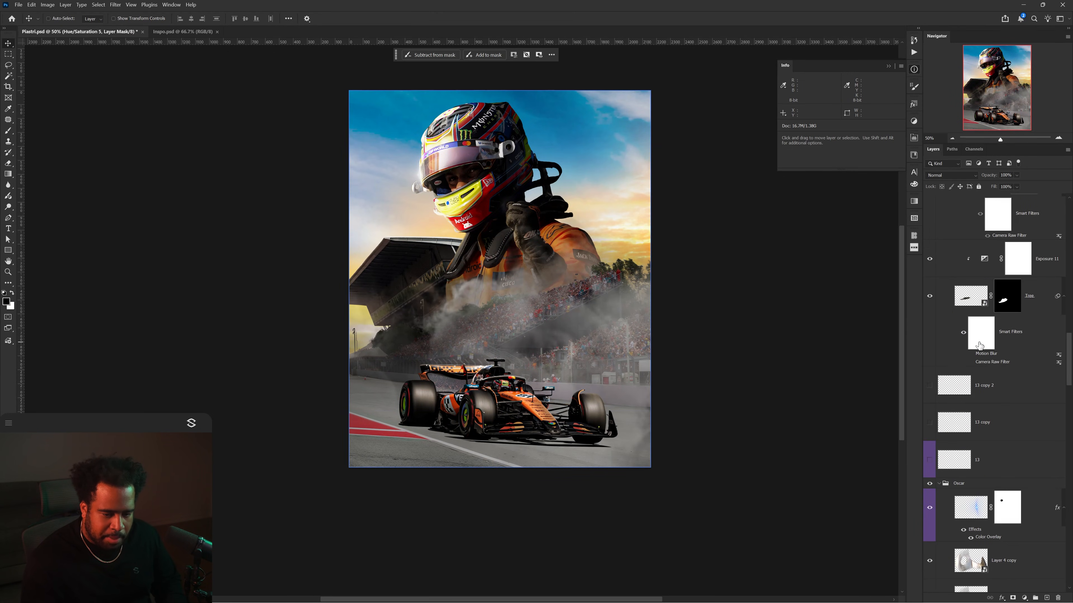
key("ctrl+z")
scroll(983, 324, "up", 4)
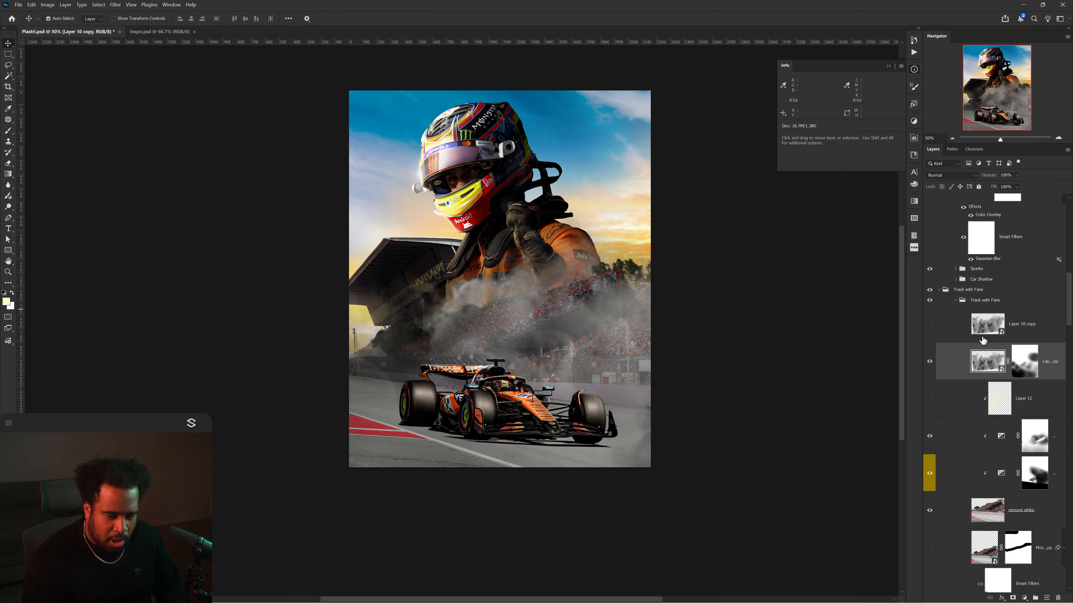
key("ctrl+shift+z")
key("ctrl+shift+z")
left_click(988, 379, "alt")
Step: Touch up the smoke copy's mask and move the smoke with its Hue/Saturation adjustment above the Car group
left_click_drag(617, 366, 657, 317)
key("alt+[")
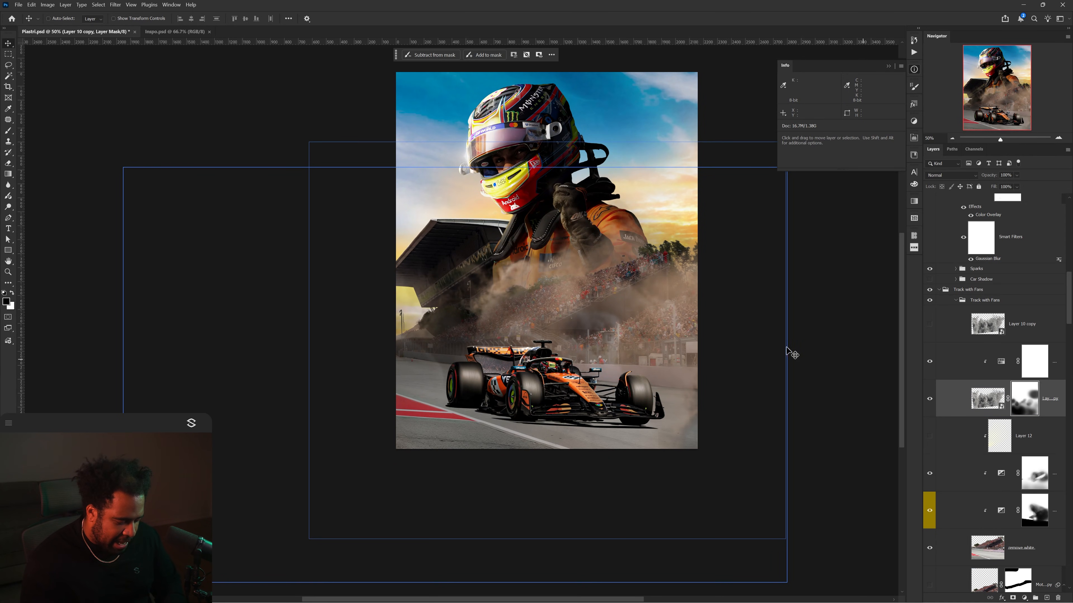
key("b")
scroll(555, 326, "up", 2)
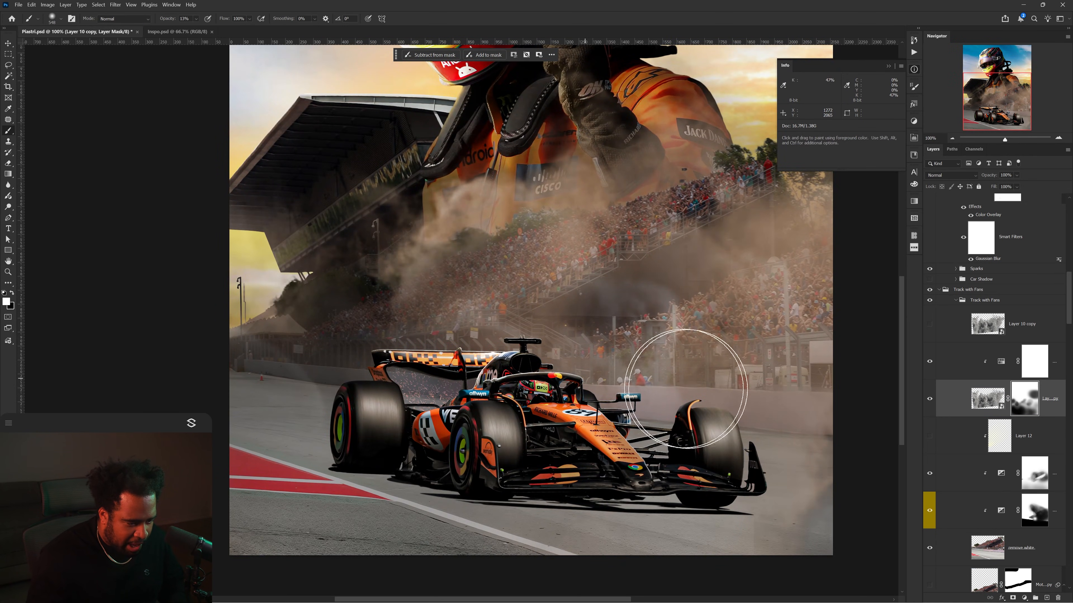
left_click_drag(961, 398, 975, 229)
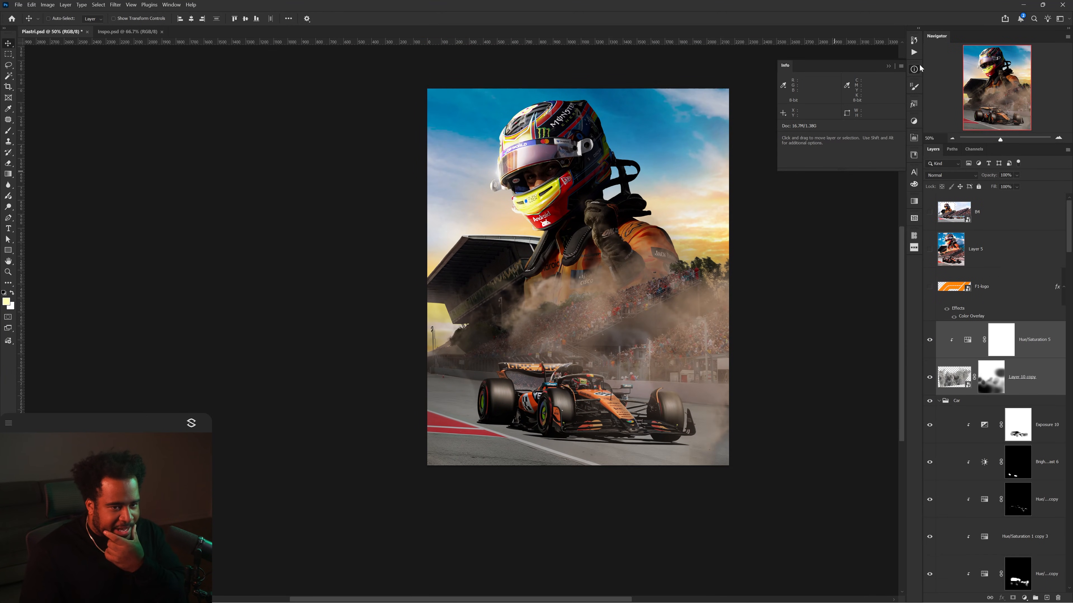
left_click(917, 69)
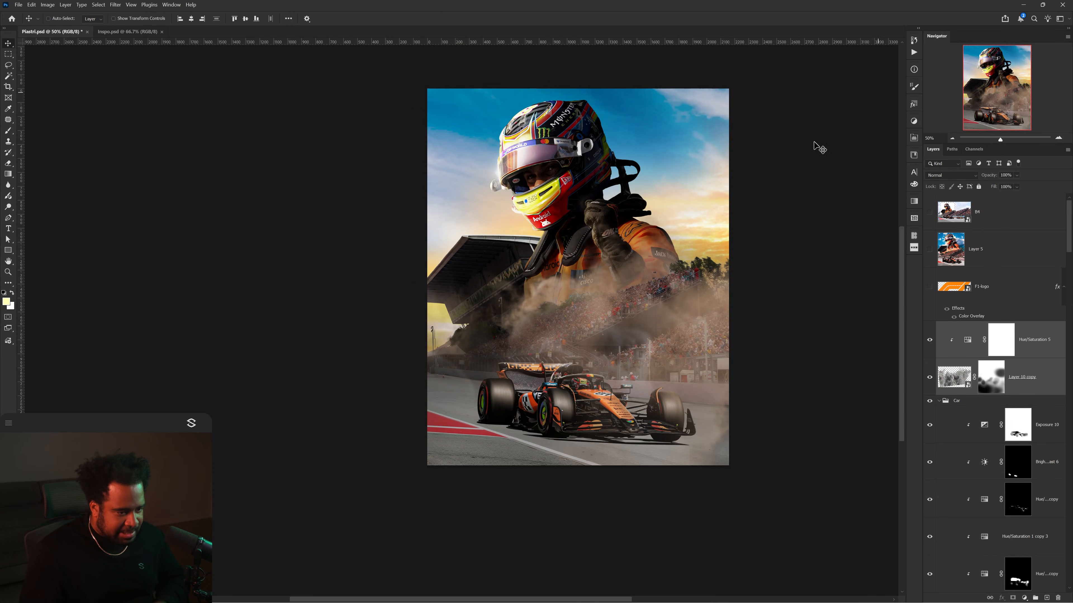
Step: Add a Curves adjustment above Hue/Saturation 5, clip it to the smoke, and adjust the curve's darker midtones
scroll(610, 312, "up", 1)
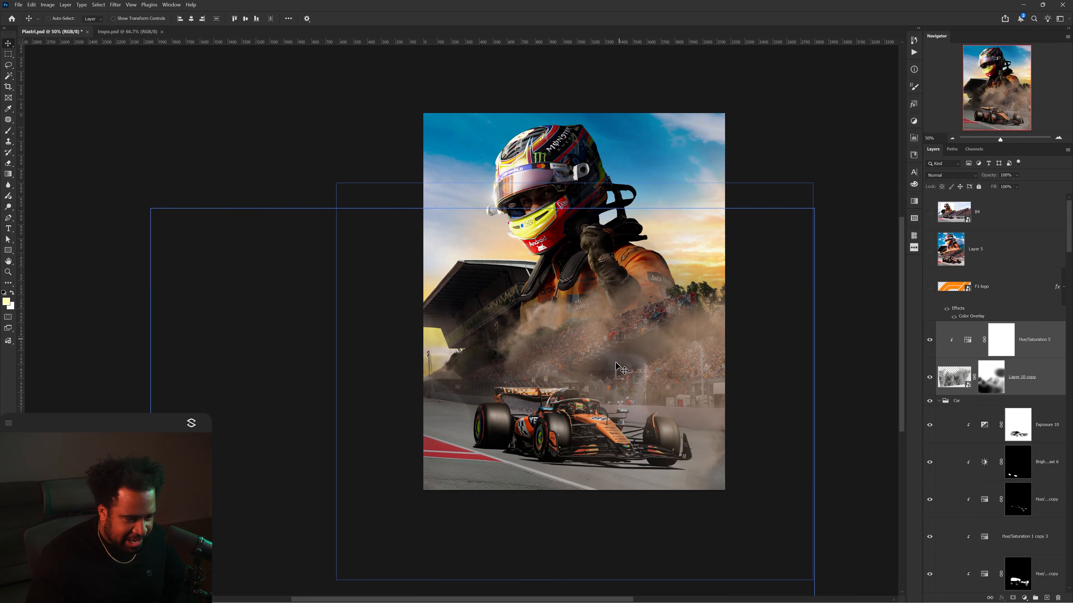
scroll(595, 374, "up", 1)
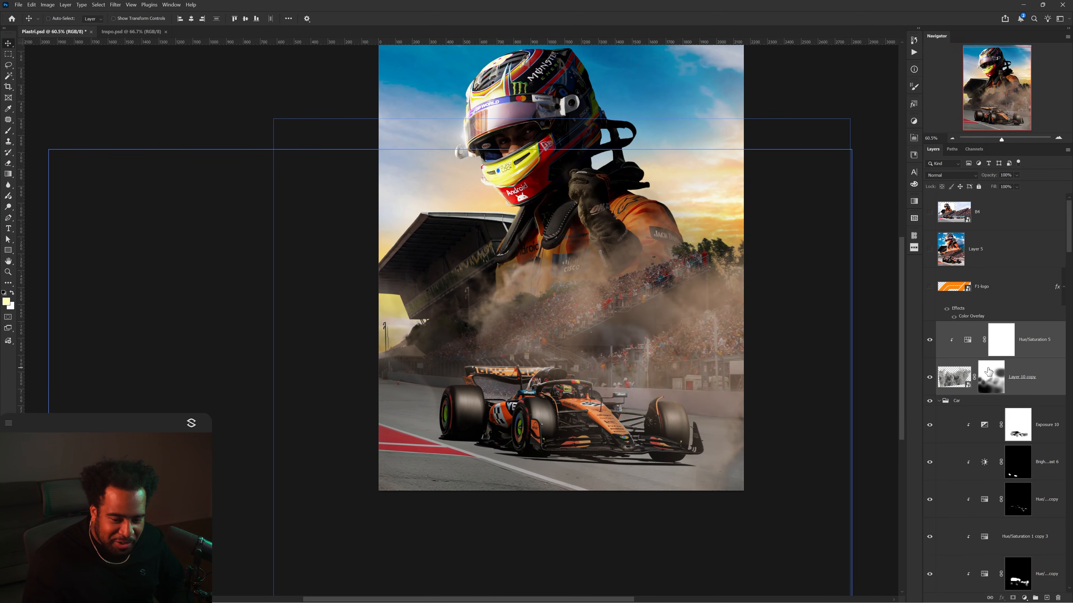
left_click(1001, 340)
left_click(1024, 598)
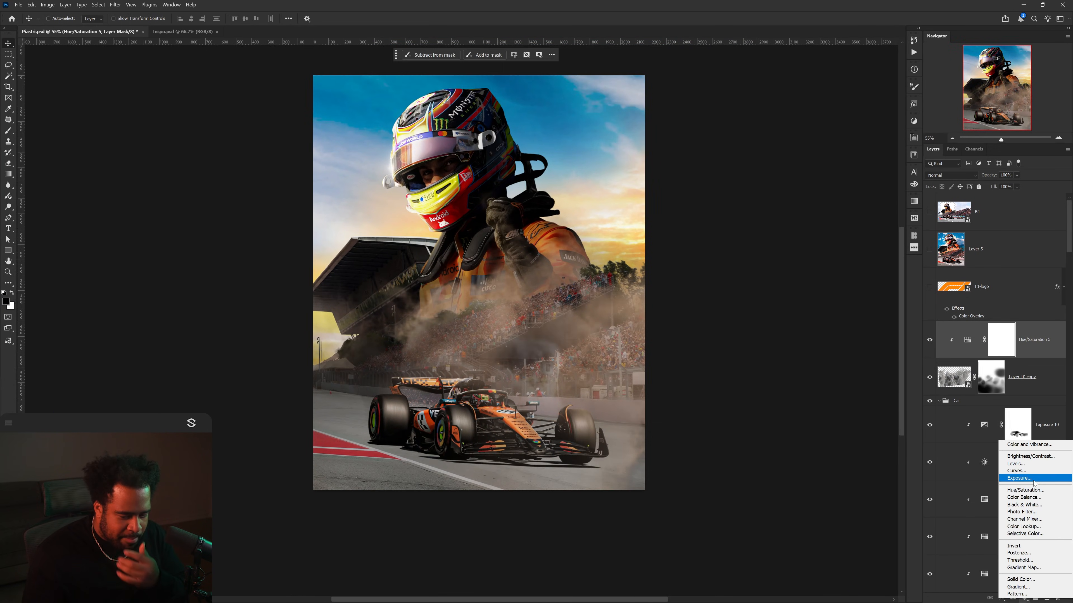
left_click(1031, 473)
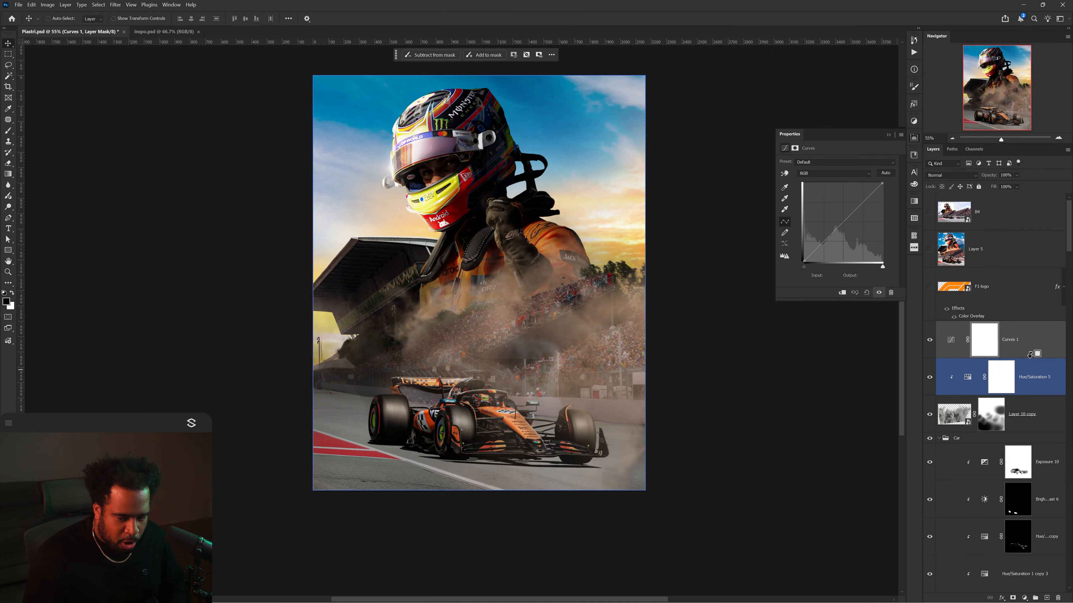
left_click(1027, 359, "alt")
left_click_drag(831, 235, 826, 243)
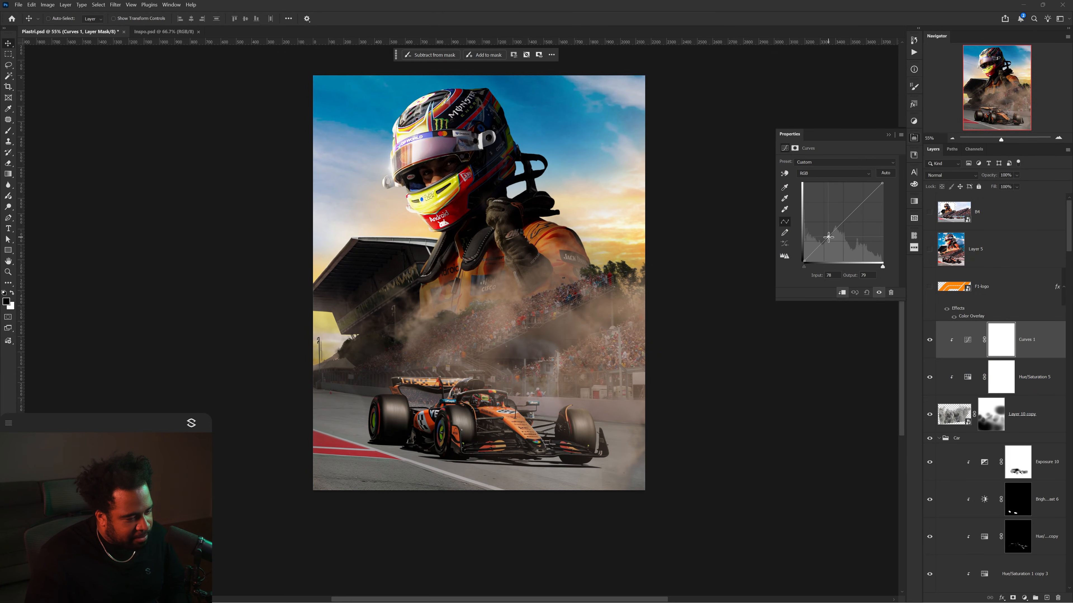
left_click(914, 139)
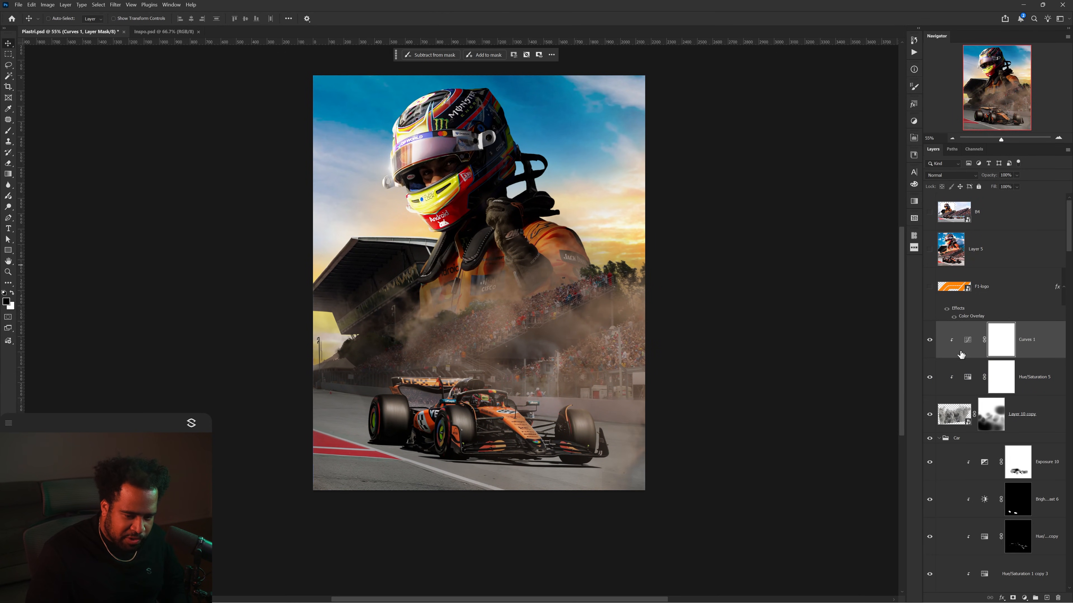
Step: Duplicate the smoke layer directly beneath the original, hide the duplicate, and select the original smoke's mask
left_click(958, 368)
key("b")
left_click(989, 418)
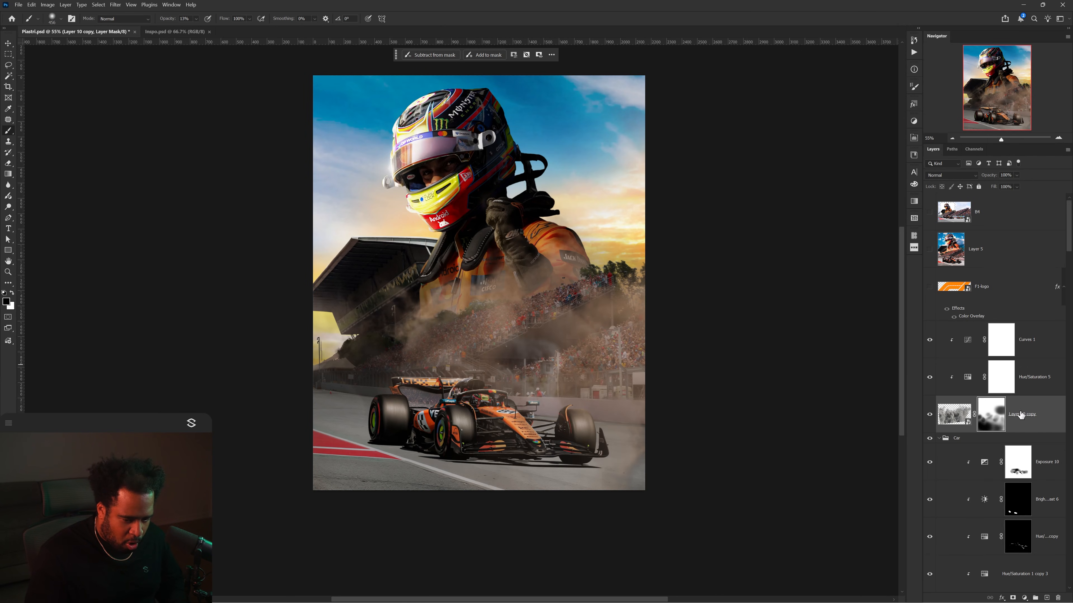
left_click_drag(954, 414, 969, 444, "alt")
left_click(929, 451)
left_click(990, 414)
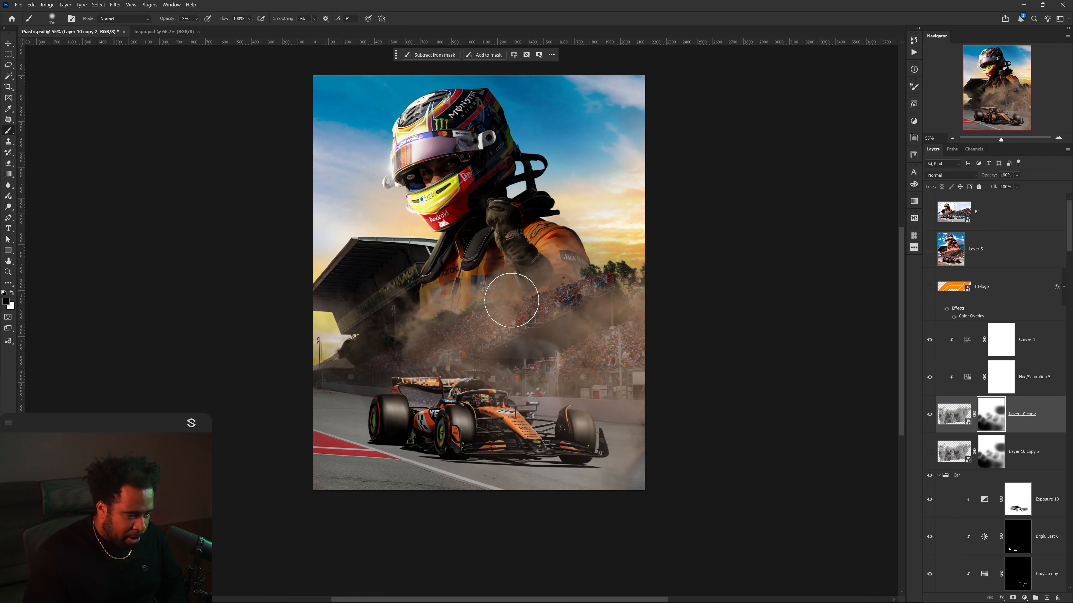
Step: Brush on the upper smoke layer's mask to reveal more of the crowd and the grandstand behind the car
scroll(493, 311, "up", 1, "alt")
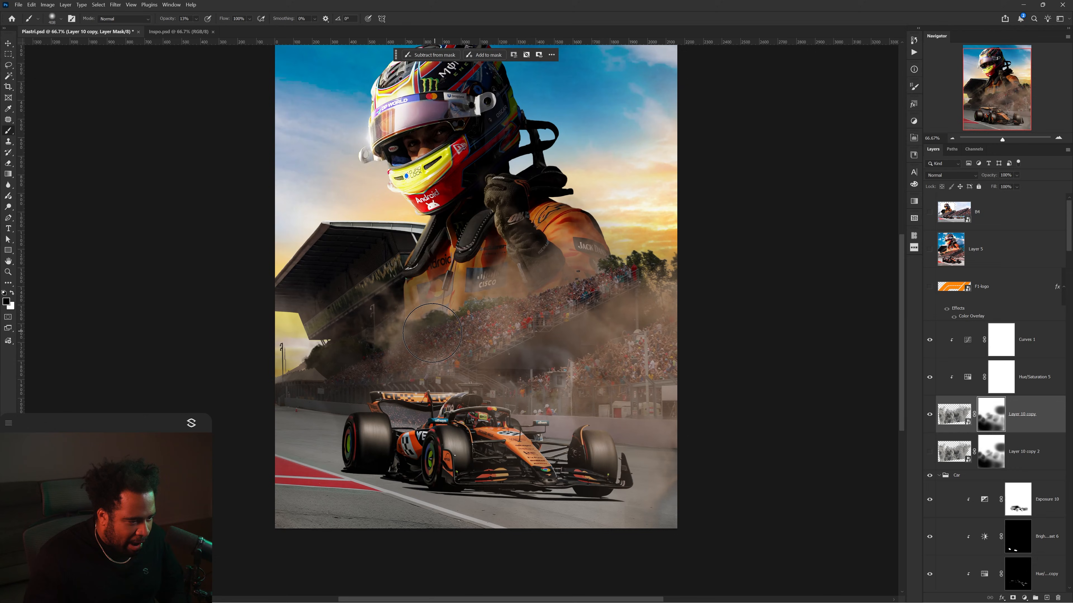
left_click_drag(490, 318, 545, 323)
left_click_drag(631, 328, 655, 334)
left_click_drag(510, 343, 494, 342, "alt")
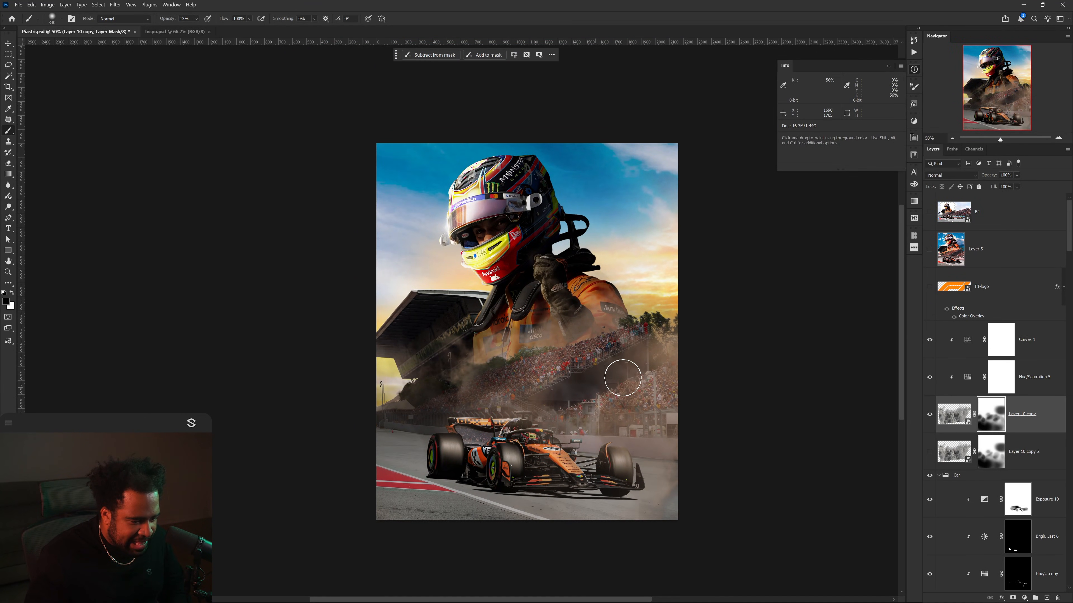
Step: Add a new empty layer above the Curves 1 adjustment, beneath the F1-logo layer
scroll(681, 355, "up", 1)
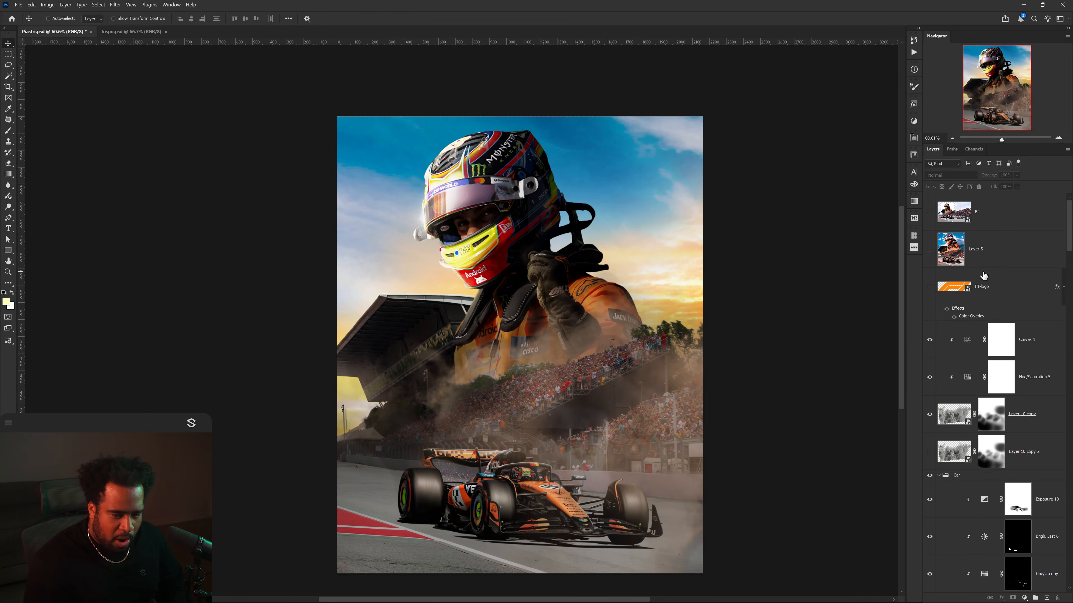
left_click(990, 284)
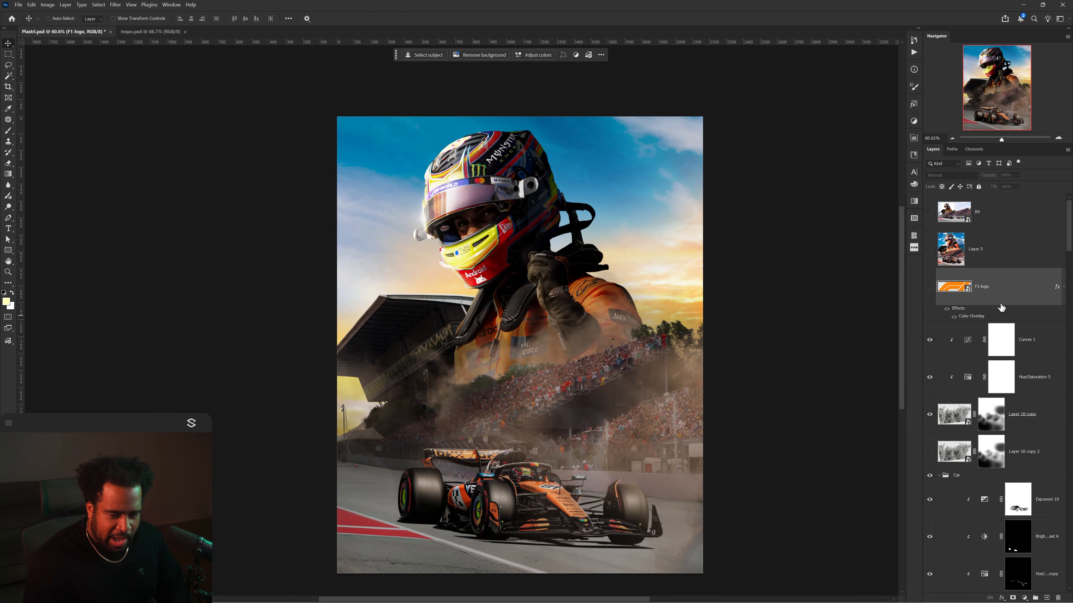
left_click(1031, 344)
left_click(1046, 575)
left_click(1046, 598)
Step: Sample the sky's blue and paint a large soft glow over the upper-left sky and helmet edge at 66% brush opacity
key("b")
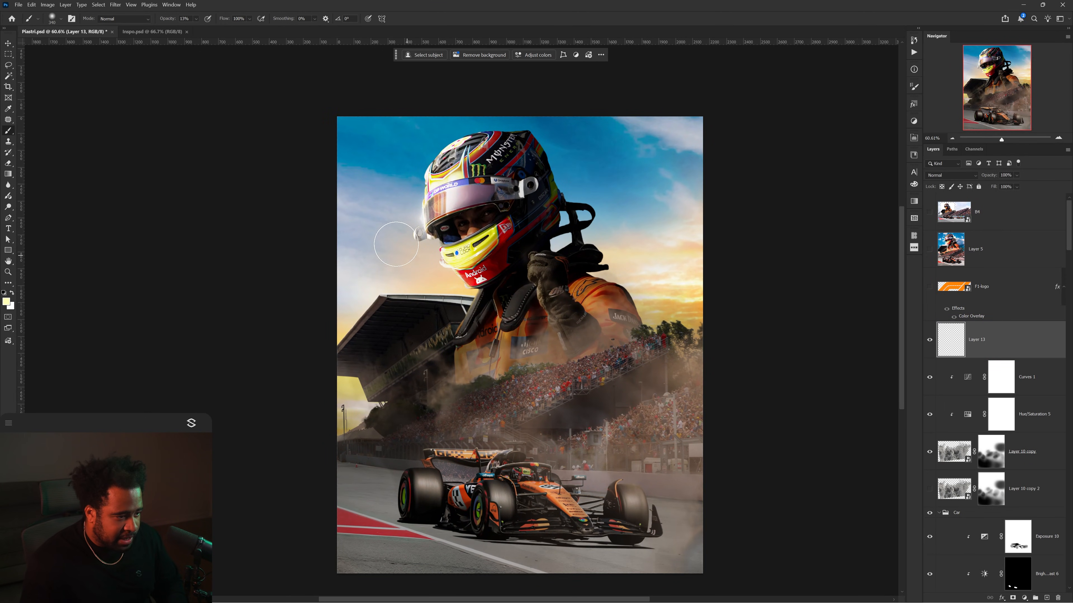
left_click(378, 213, "alt")
left_click_drag(377, 216, 402, 181)
key("]")
left_click(404, 189)
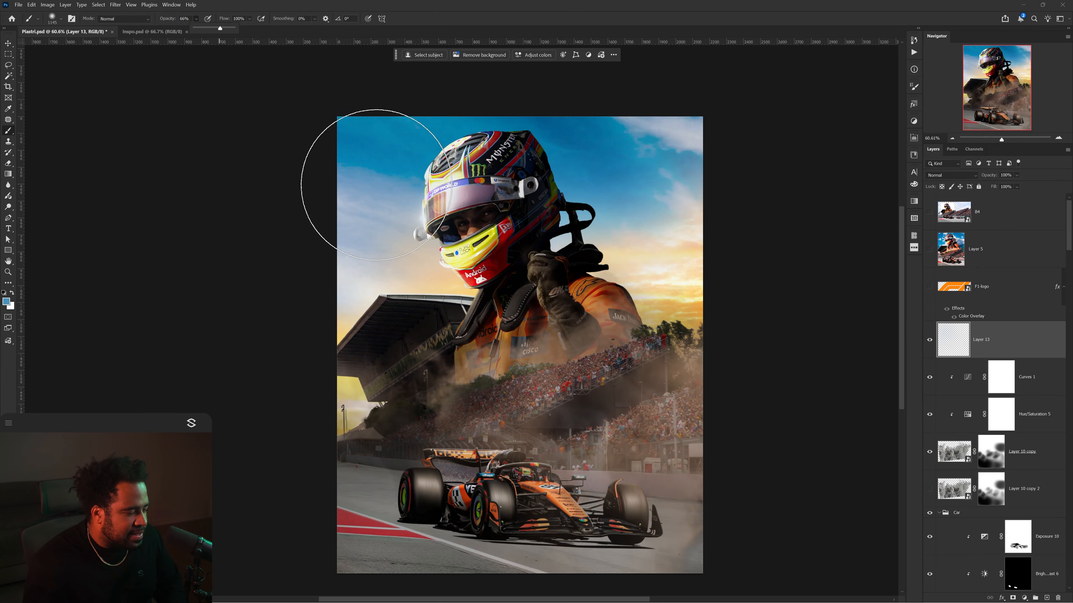
mouse_move(368, 197)
left_mouse_down()
mouse_move(393, 199)
mouse_move(380, 200)
left_mouse_up()
left_click(378, 198)
left_click(371, 177)
left_click_drag(352, 243, 367, 242)
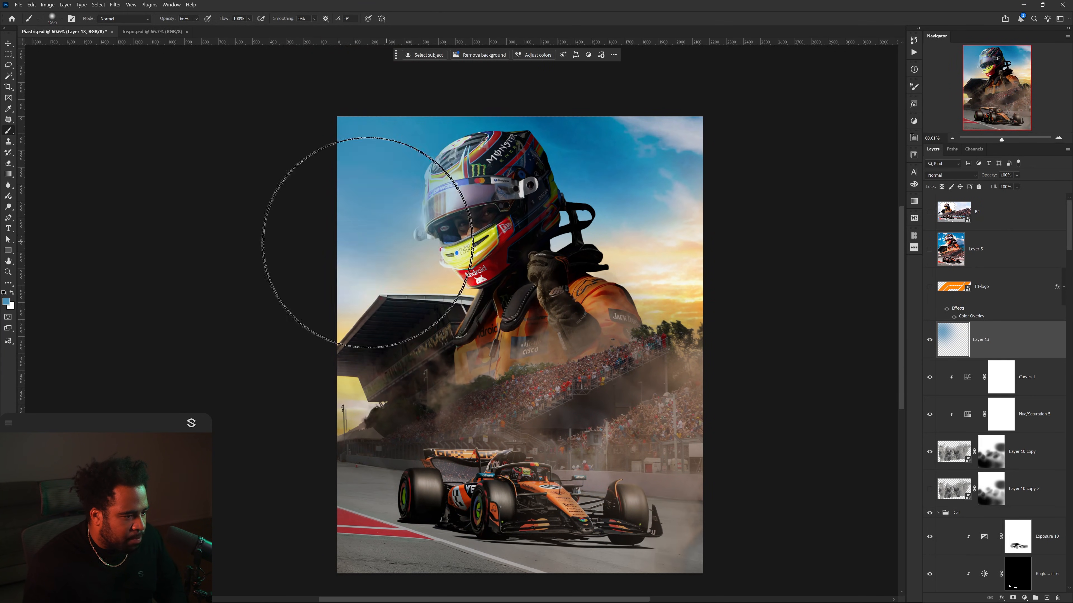
Step: Blend the blue glow as Linear Dodge (Add), apply Hue/Saturation with hue +22 and strongly lowered saturation-adjusted lightness, and compare it on and off
left_click(952, 174)
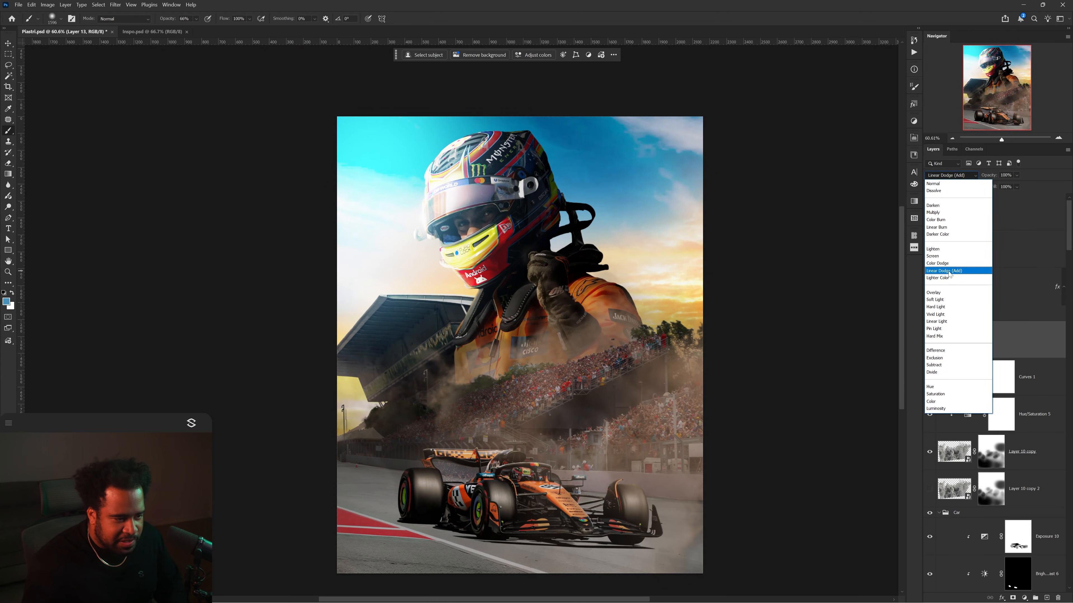
left_click(949, 274)
key("ctrl+u")
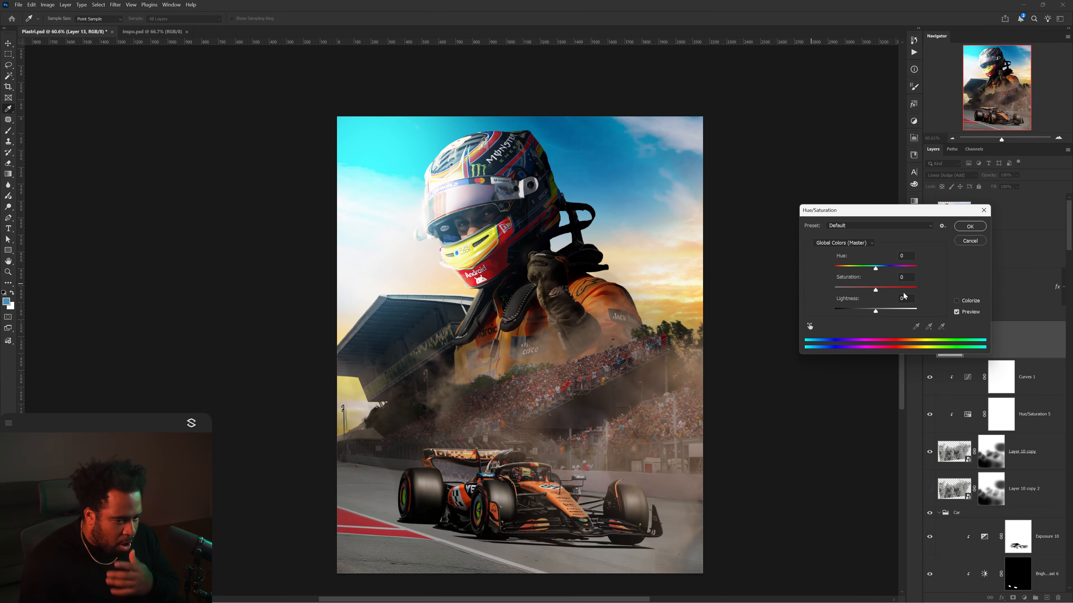
left_click_drag(862, 314, 853, 310)
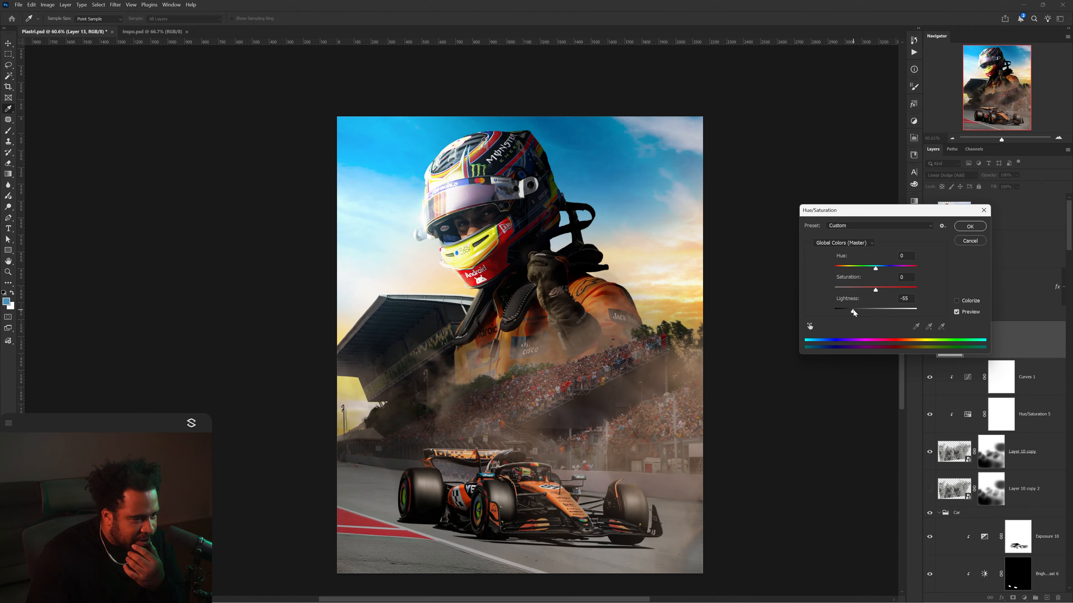
left_click_drag(876, 268, 872, 290)
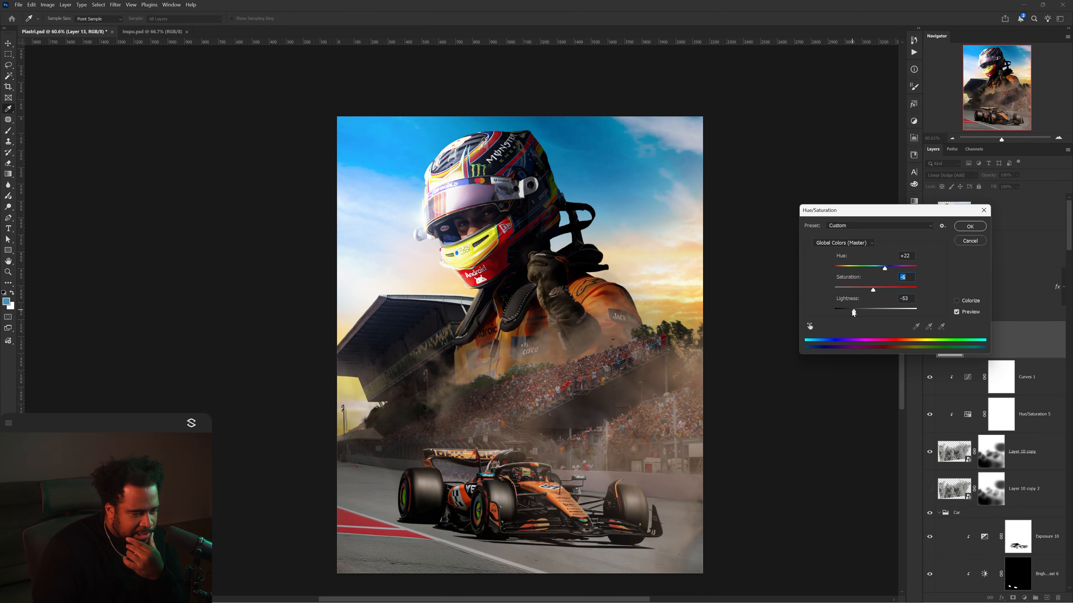
left_click(851, 310)
left_click(966, 227)
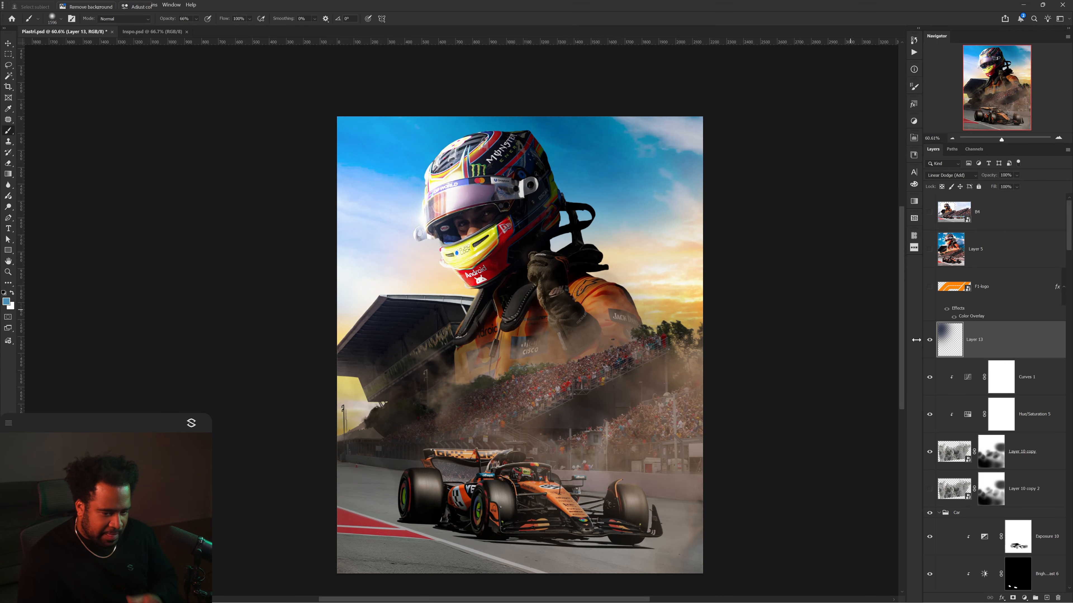
left_click(928, 341)
left_click(929, 340)
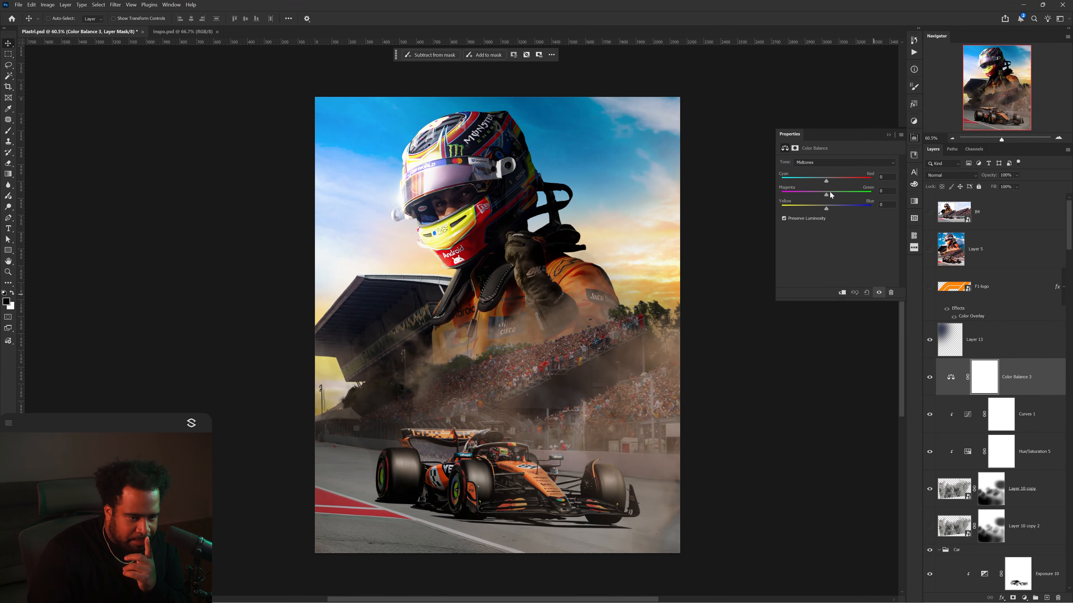
Step: On the Color Balance adjustment beneath Layer 13, set midtones to red +23, green +13 and yellow -10
left_click_drag(816, 193, 831, 193)
left_click_drag(826, 181, 819, 209)
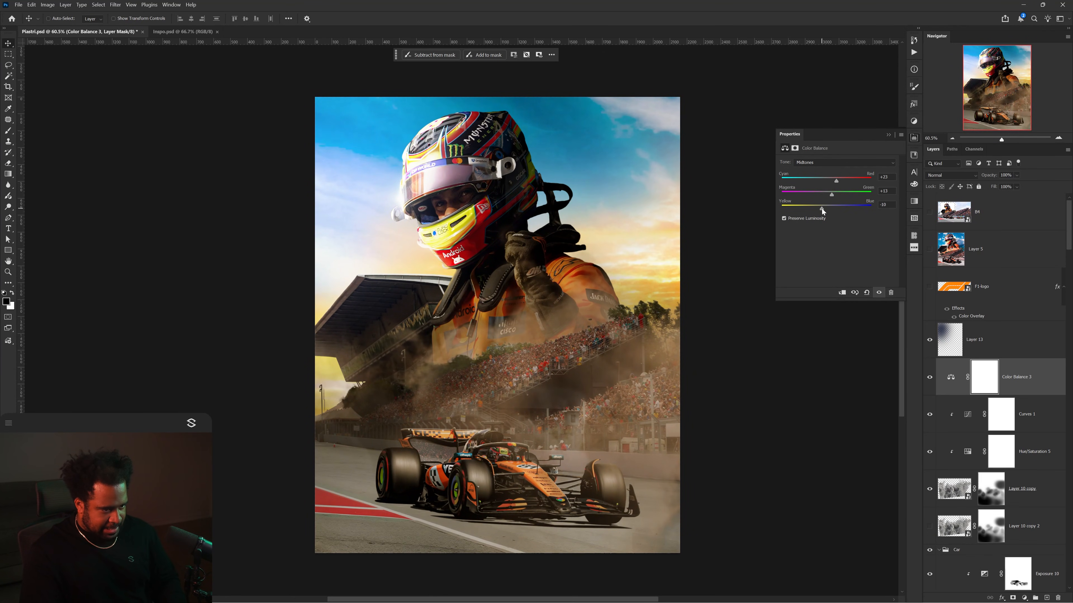
Step: Add a Curves adjustment above Color Balance 3, darken its shadows with a highlight point at input 184, output 175, and touch up its mask
left_click(1032, 377)
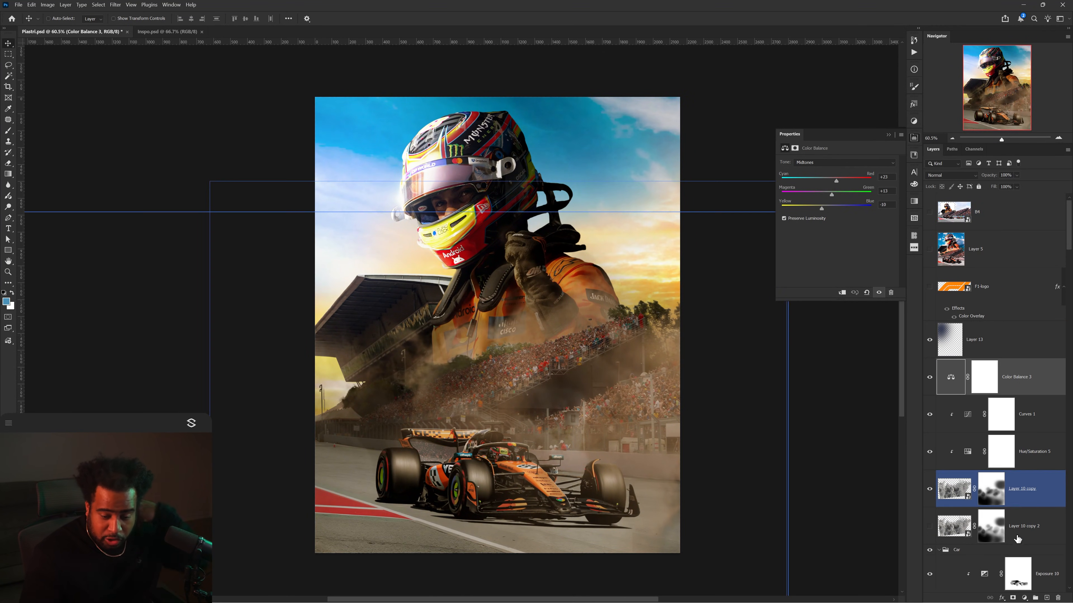
left_click(1025, 598)
left_click(1014, 480)
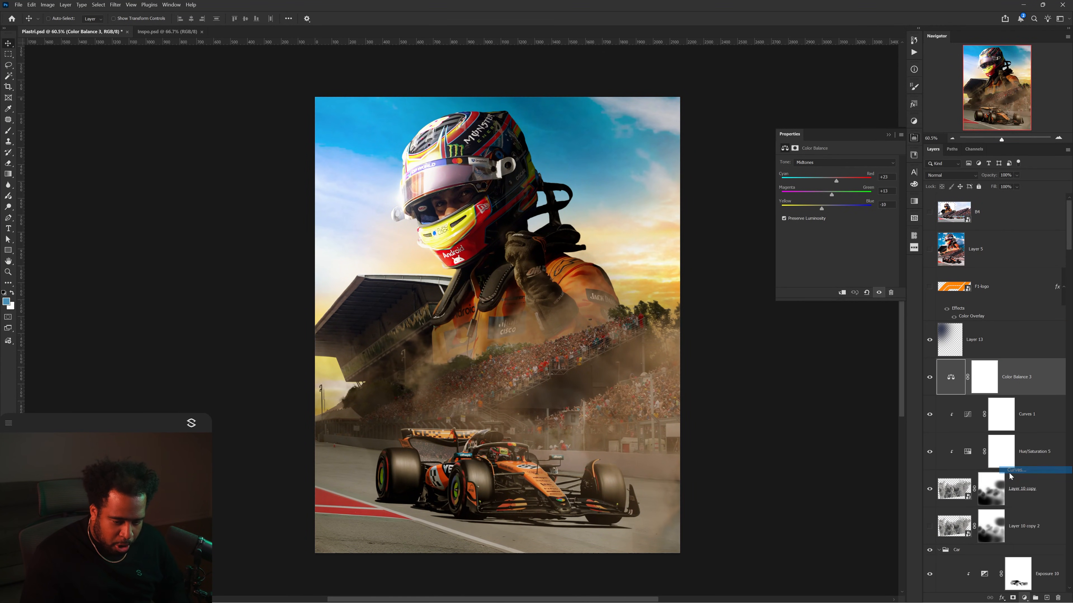
left_click_drag(831, 235, 834, 237)
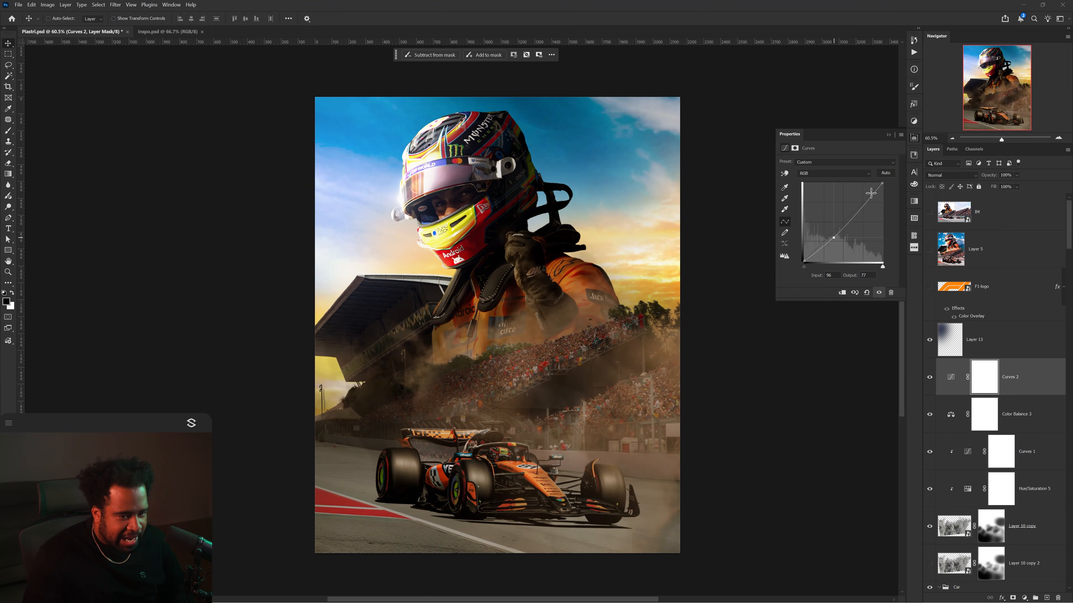
left_click_drag(871, 193, 860, 207)
key("ctrl+z")
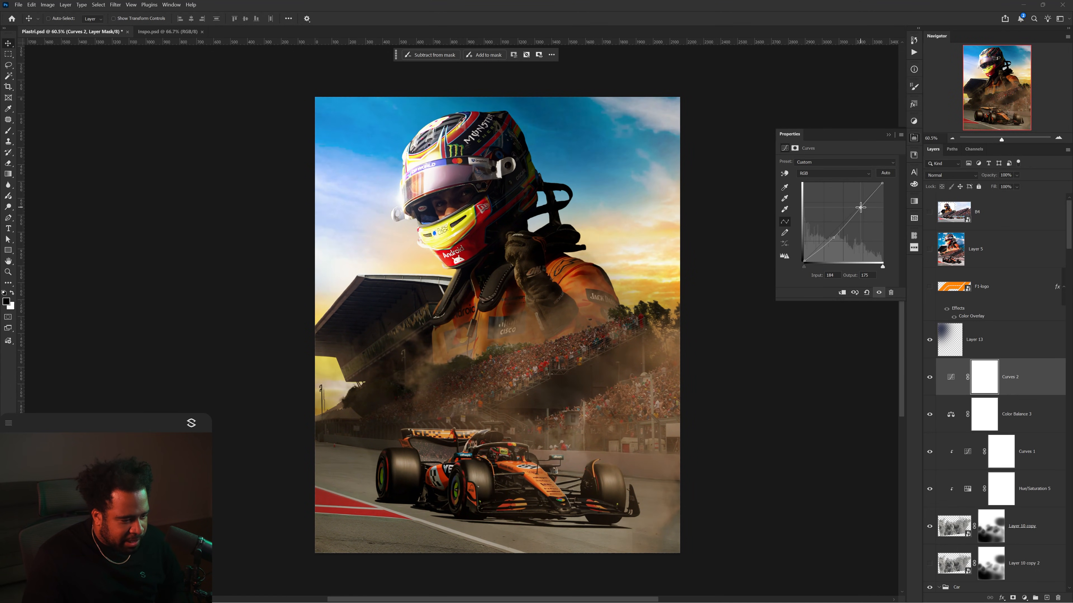
left_click(823, 241)
left_click_drag(574, 341, 579, 353)
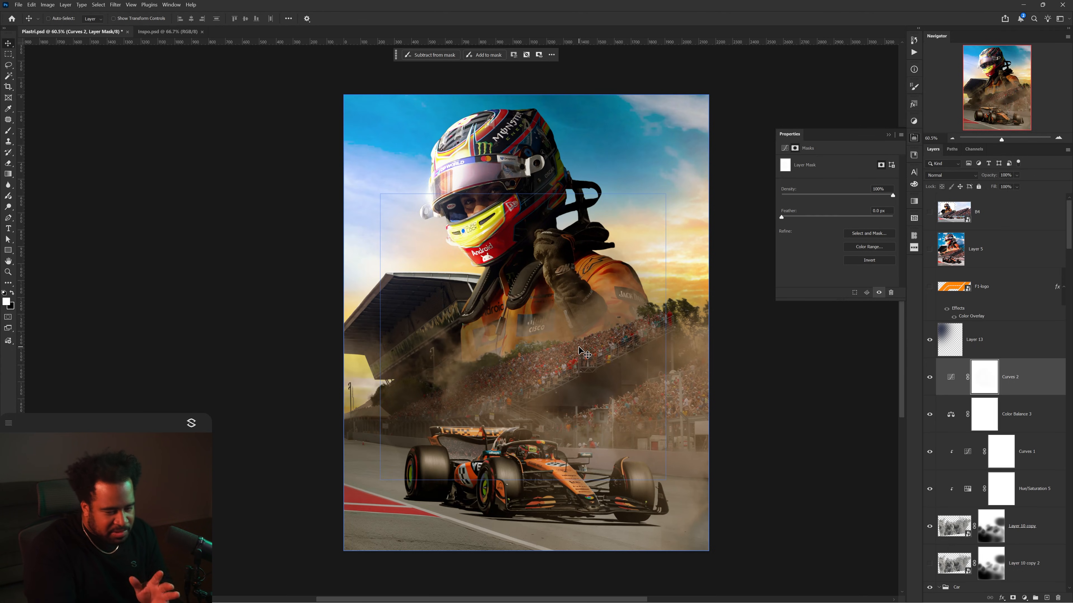
Step: Duplicate the Curves 2 adjustment and deepen the copy's shadows to input 83, output 54, adjusting its highlight point
key("ctrl+j")
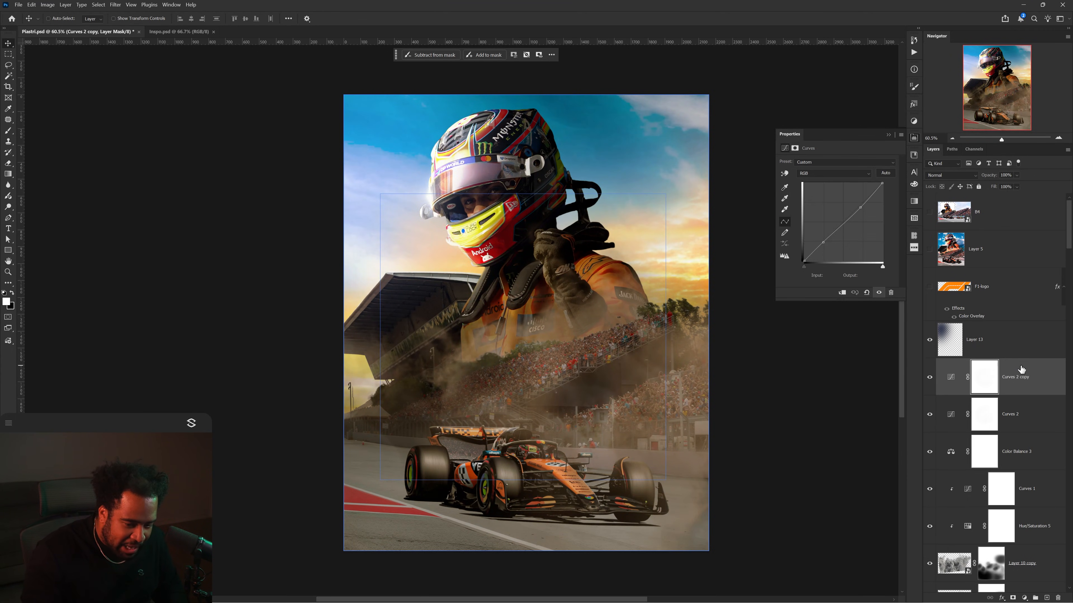
left_click_drag(826, 243, 827, 245)
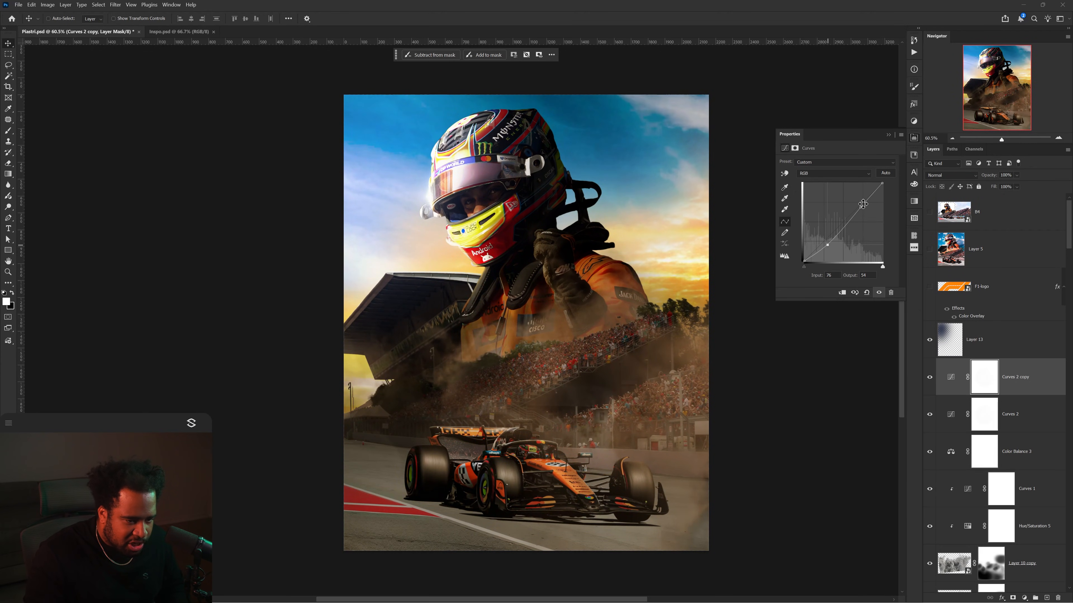
left_click_drag(857, 207, 861, 208)
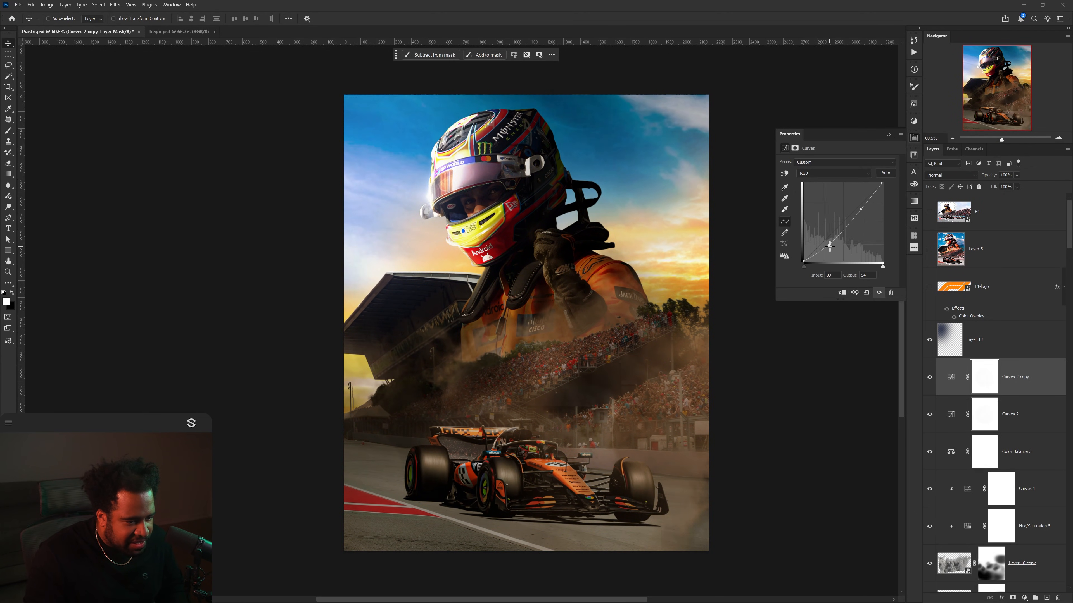
Step: Paint black at 41% brush opacity on the Curves 2 copy's mask over the crowd and grandstand areas
left_click(983, 382)
key("b")
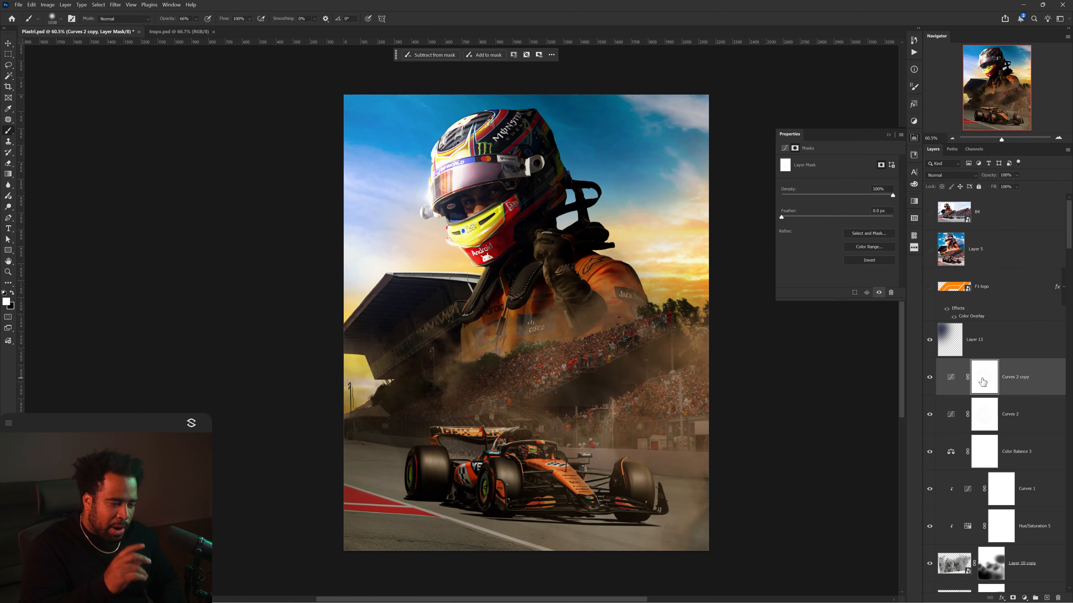
left_click_drag(605, 340, 556, 357)
key("x")
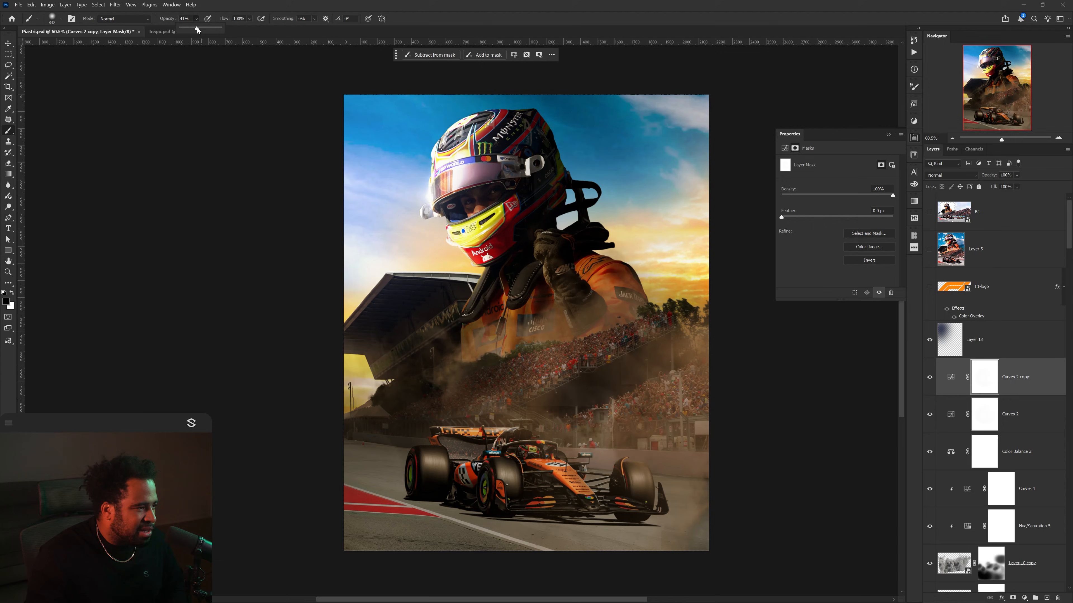
left_click_drag(651, 319, 637, 320)
left_click(663, 386)
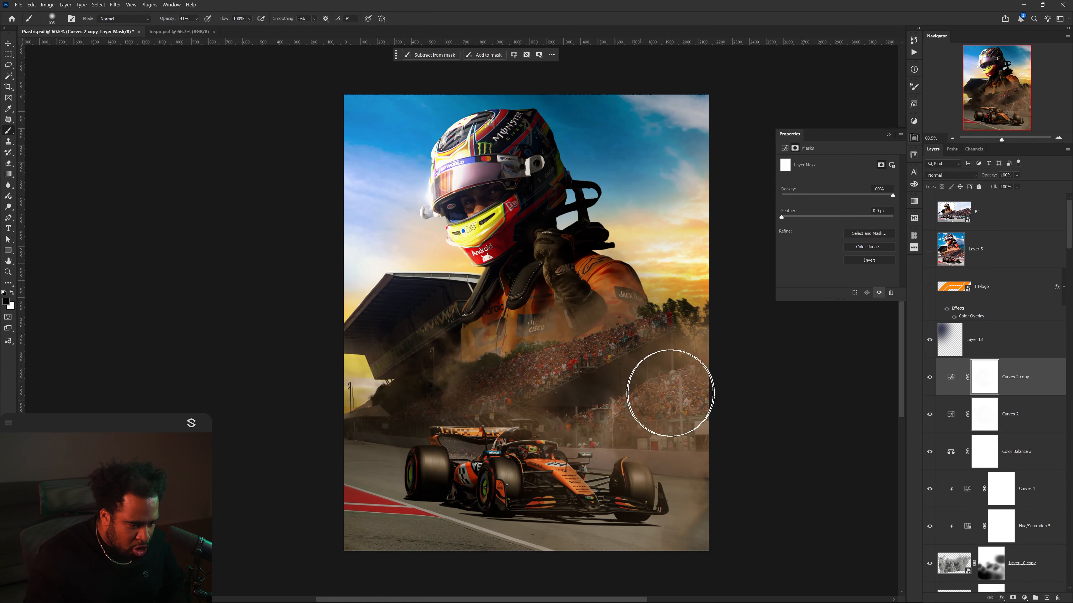
left_click_drag(672, 391, 663, 391)
left_click_drag(615, 344, 581, 359)
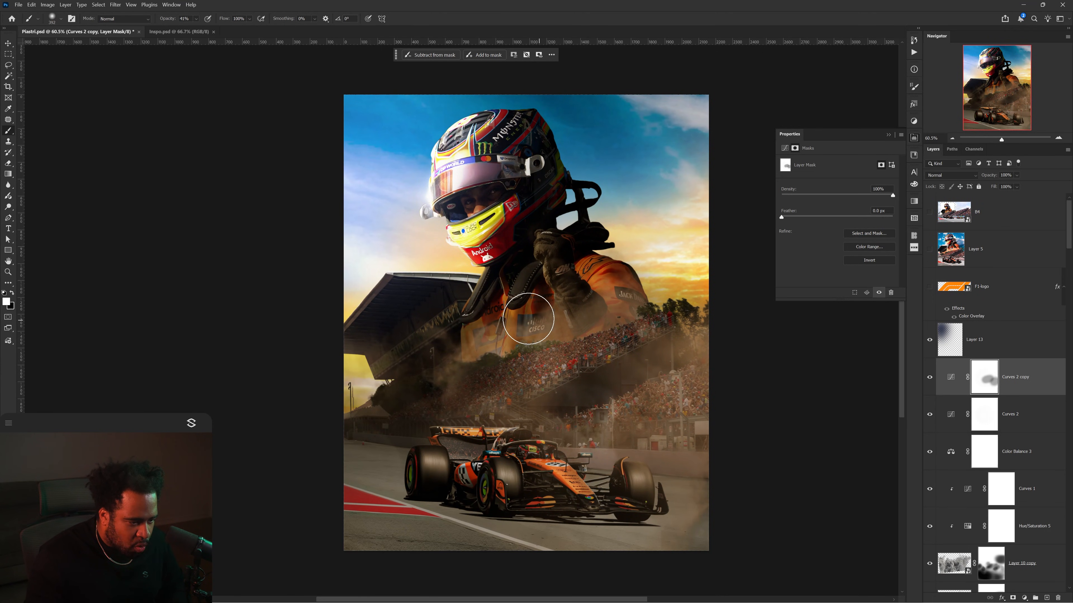
Step: Mask the Curves 2 copy over the helmet, the driver's chest and the suit with a resized soft black brush
key("x")
right_click(468, 239, "alt")
right_click(475, 265, "alt")
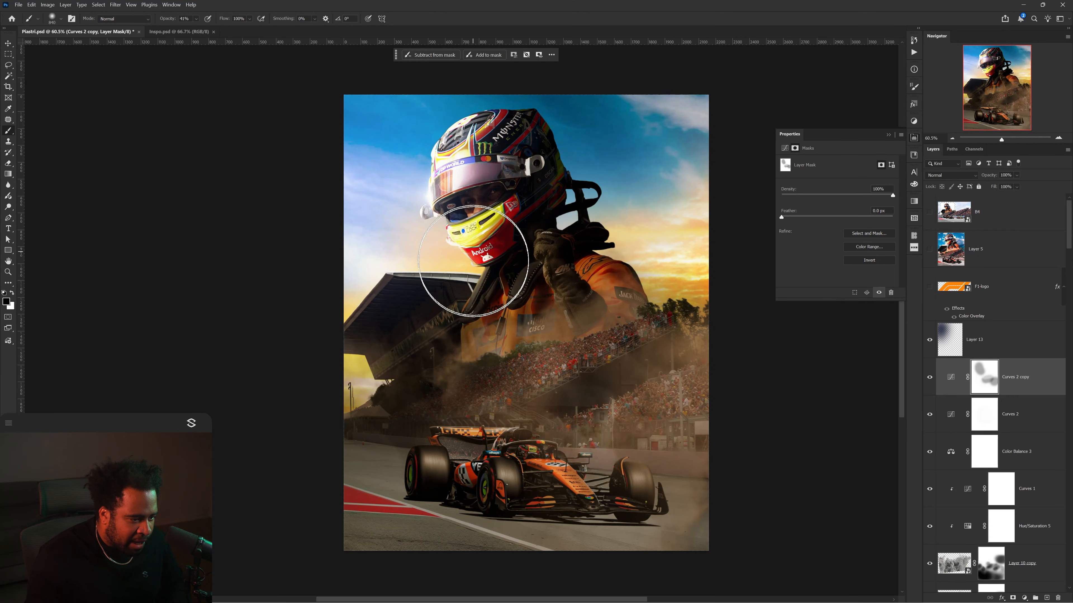
left_click(477, 270)
mouse_move(541, 270)
left_mouse_down()
mouse_move(570, 331)
mouse_move(502, 347)
left_mouse_up()
right_click(568, 331, "alt")
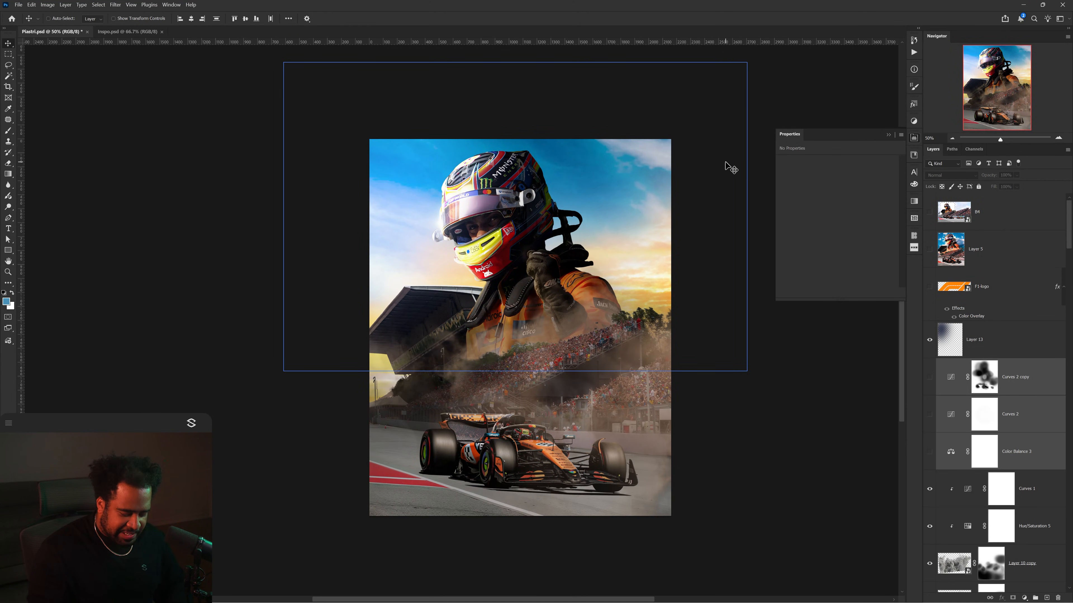
key("Print")
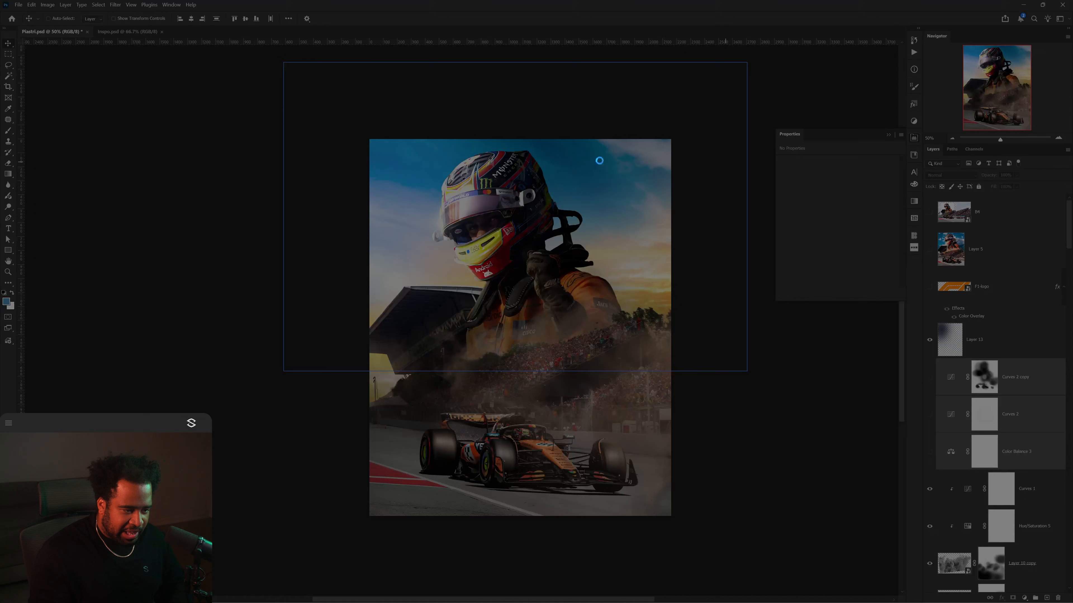
left_click_drag(322, 97, 744, 525)
left_click_drag(531, 202, 549, 314)
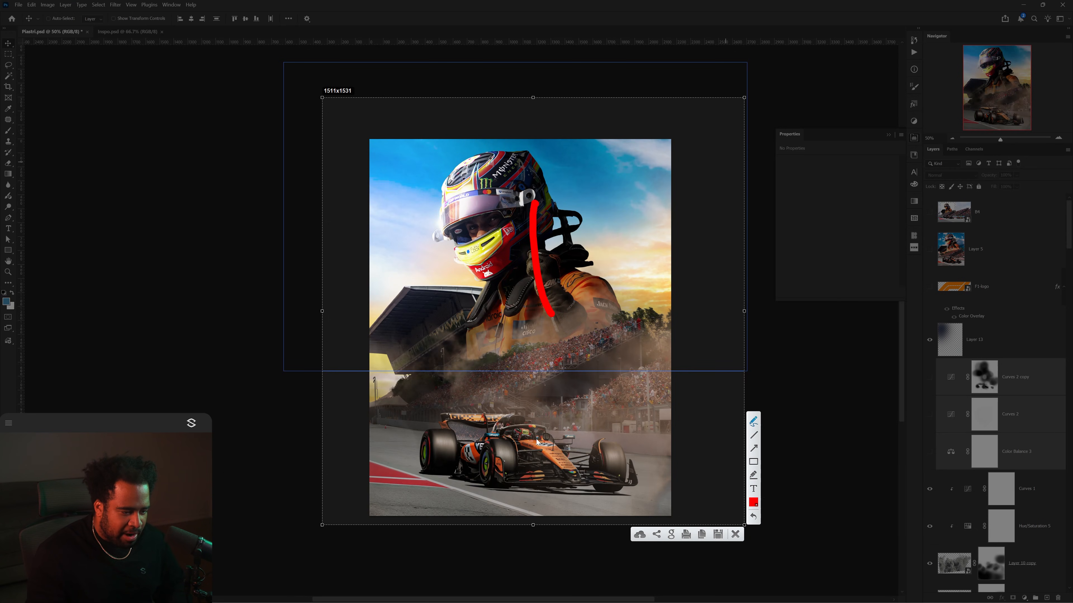
mouse_move(475, 418)
left_mouse_down()
mouse_move(501, 457)
mouse_move(573, 449)
left_mouse_up()
left_click(735, 534)
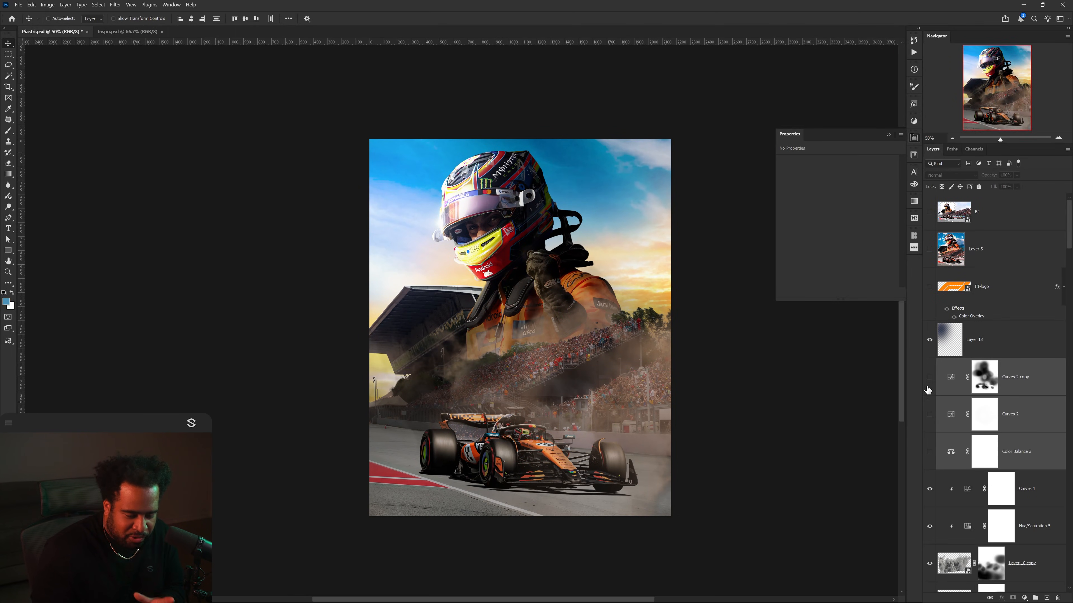
Step: Show the hidden Color Balance 3, Curves 2 and Curves 2 copy adjustments again
left_click(928, 451)
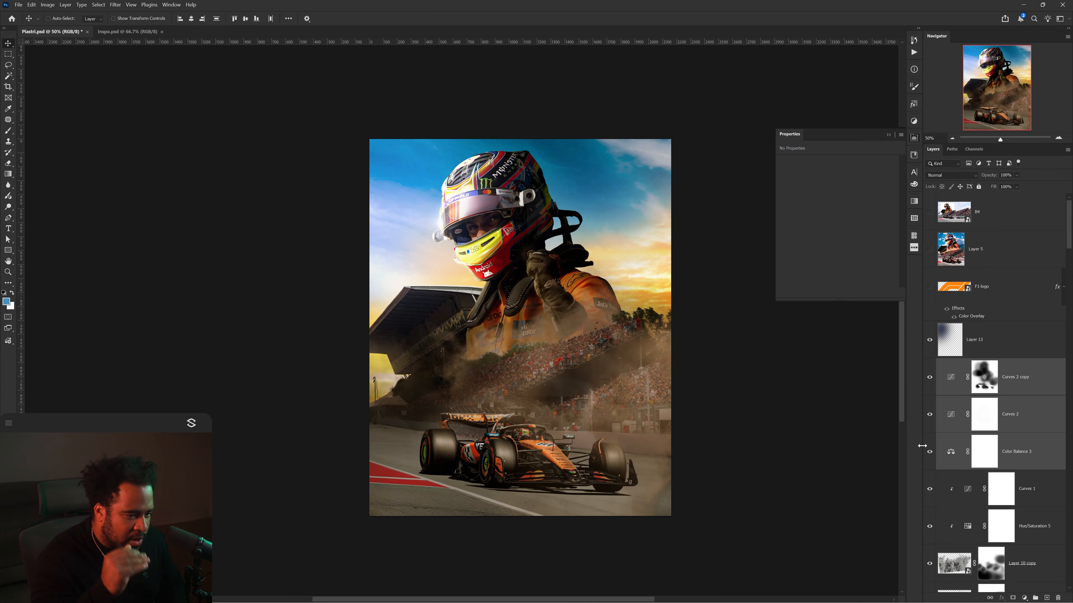
scroll(707, 404, "up", 1)
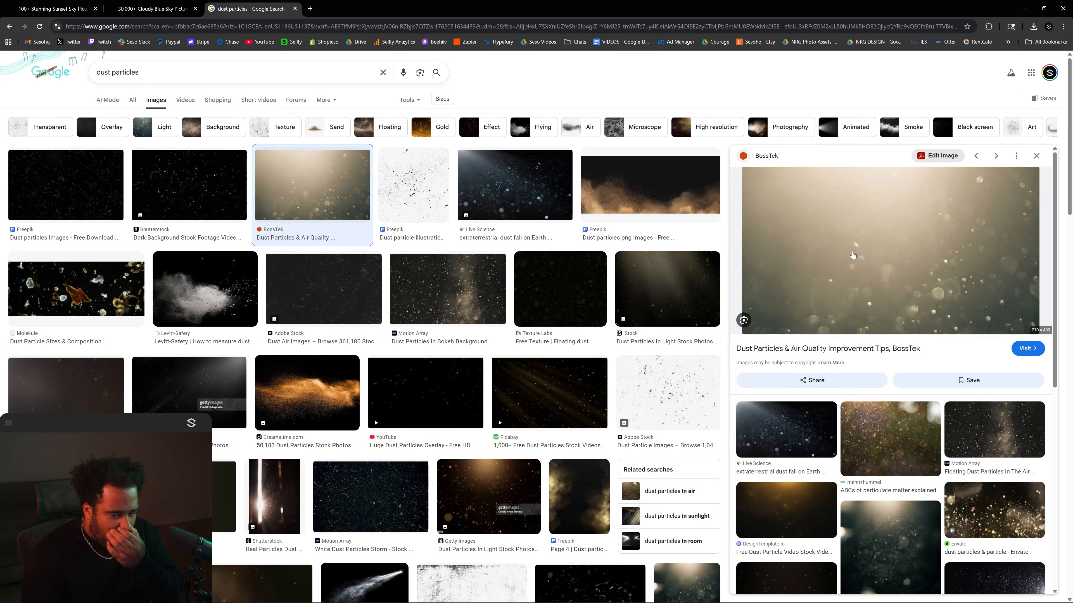
Step: Copy the BossTek dust-particle image from the browser's Google results and paste it above Layer 13 in the Photoshop poster
right_click(853, 253)
left_click(887, 378)
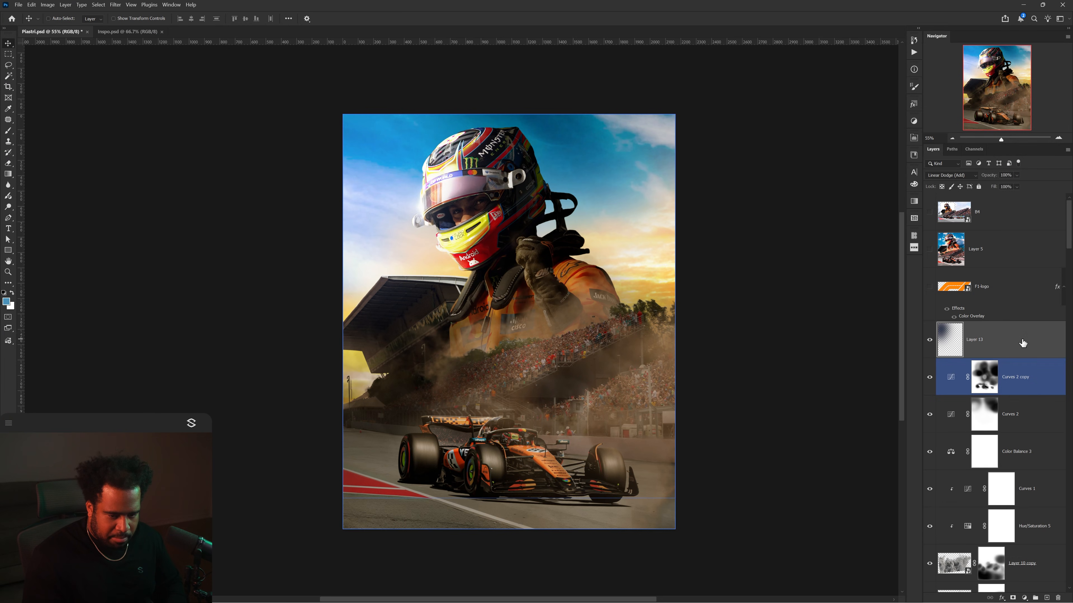
key("ctrl+v")
Step: Enlarge the pasted dust image beyond the poster's width and move it down to cover the lower part from the driver's chest
key("ctrl+t")
left_click_drag(564, 322, 763, 333)
left_click_drag(668, 346, 668, 456)
key("Return")
Step: Set the dust layer's blend mode to Overlay, then enlarge it slightly and shift it upward over the driver, crowd and car
left_click(951, 176)
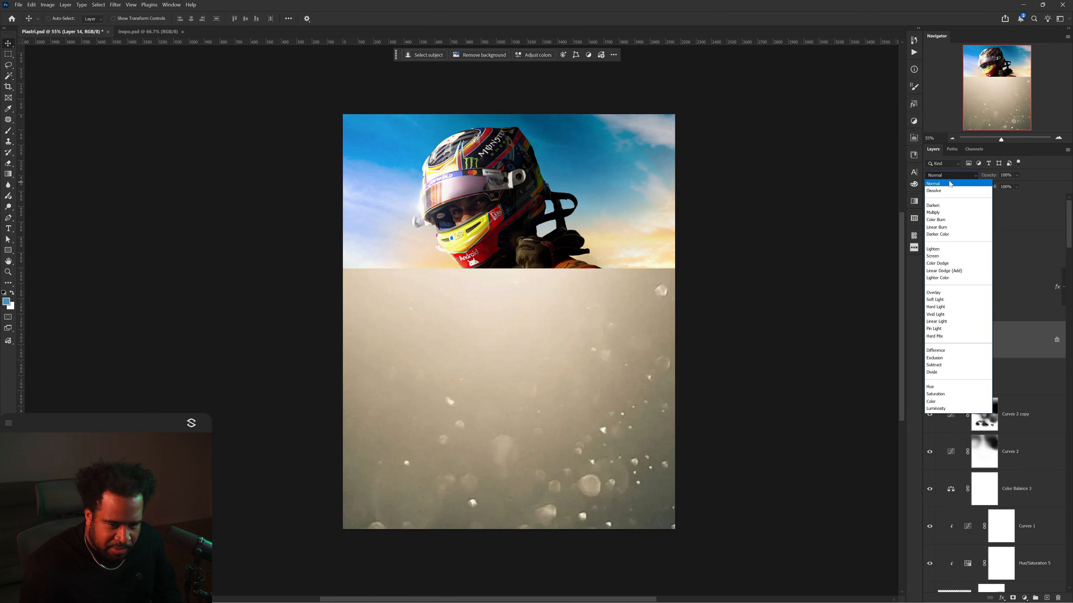
left_click(952, 180)
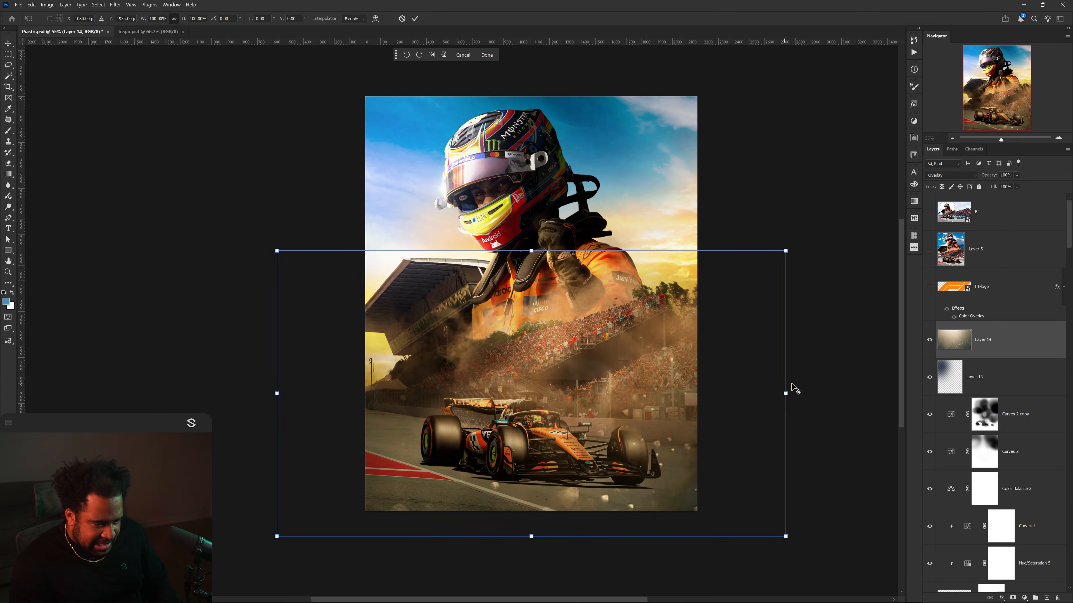
left_click_drag(786, 393, 805, 393)
left_click_drag(713, 414, 714, 391)
key("Return")
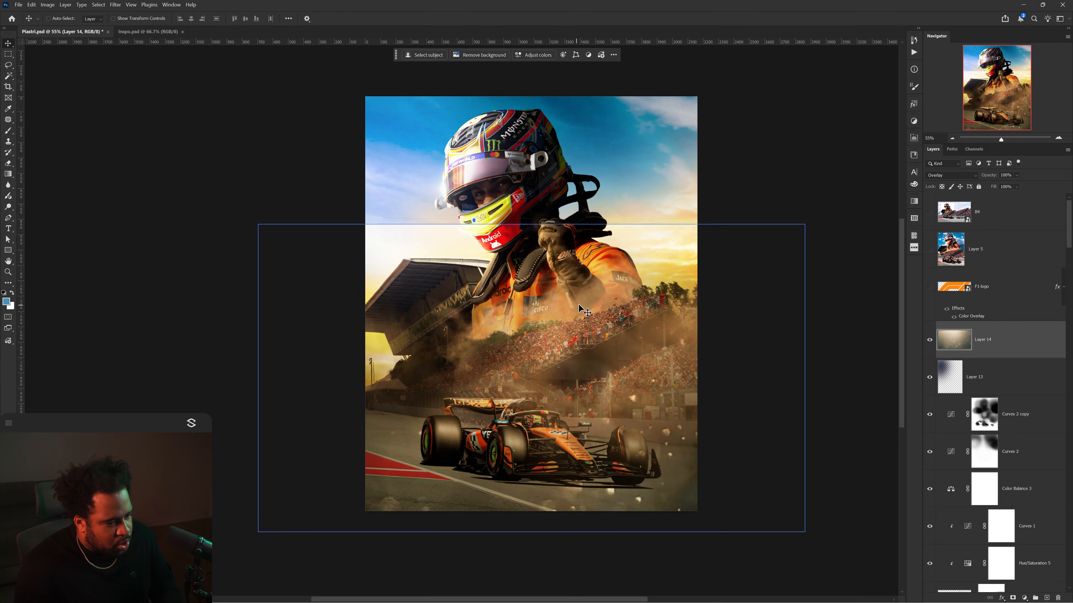
Step: Add a layer mask to Layer 14 and paint out the dust overlay's hard upper edge across the sky and helmet
left_click(1012, 598)
key("b")
key("x")
mouse_move(472, 185)
left_mouse_down()
mouse_move(367, 193)
mouse_move(347, 184)
left_mouse_up()
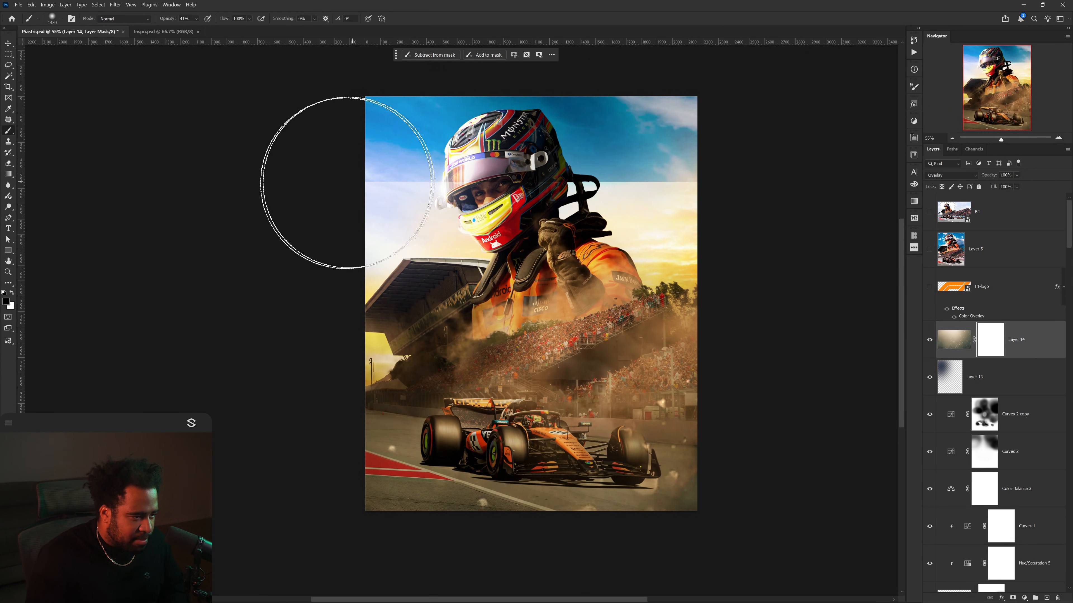
left_click_drag(520, 134, 376, 172)
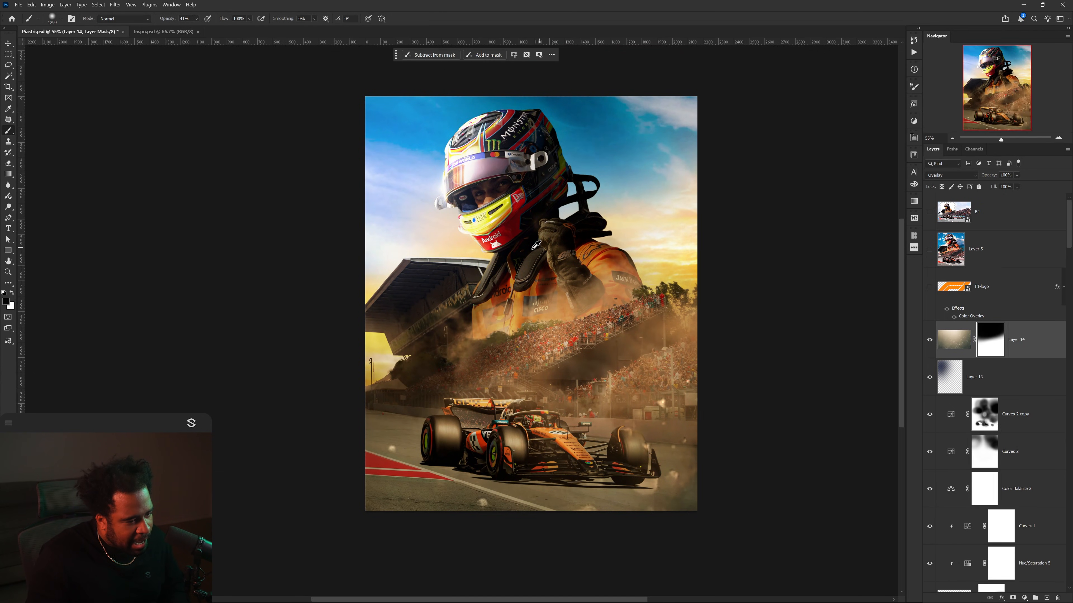
Step: Refine Layer 14's mask with smaller strokes over the driver's chest, grandstand and car, restoring some dust around the torso
left_click_drag(510, 250, 478, 250)
mouse_move(460, 358)
left_mouse_down()
mouse_move(382, 323)
mouse_move(379, 360)
left_mouse_up()
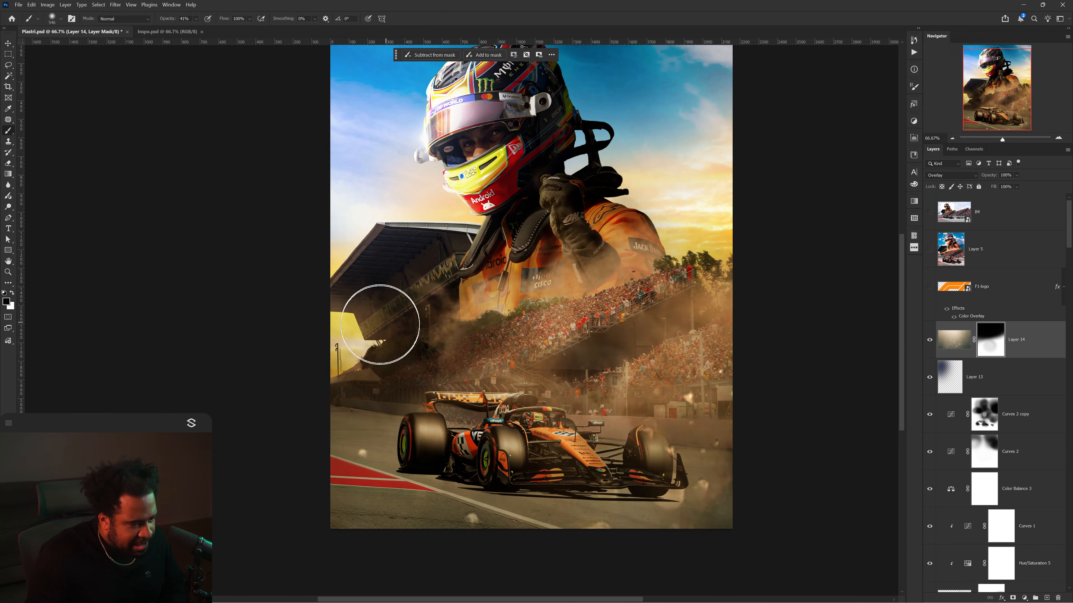
left_click_drag(379, 360, 549, 418)
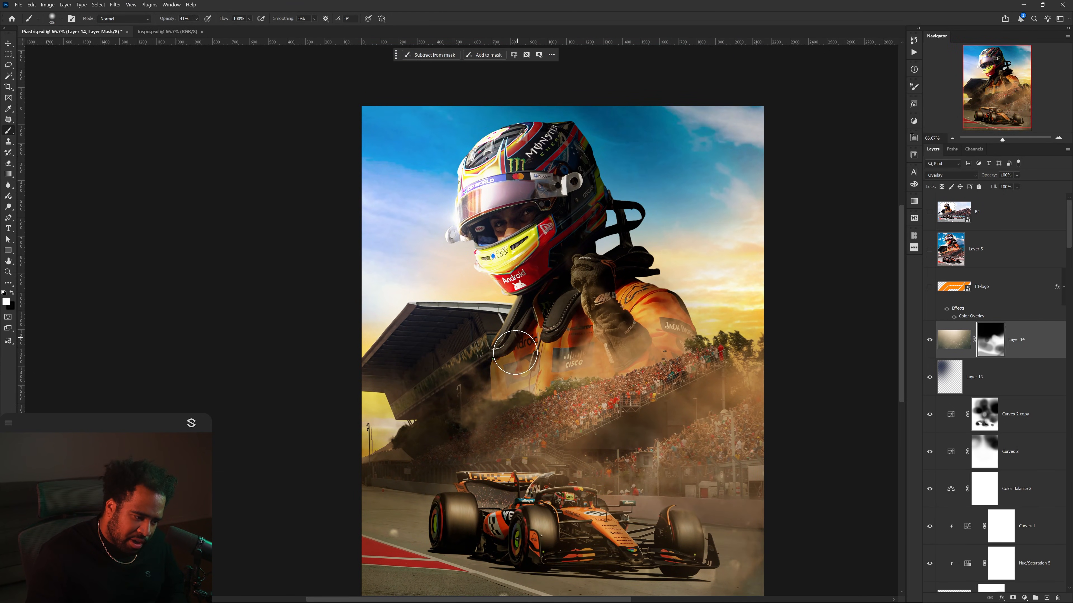
left_click_drag(515, 352, 507, 334)
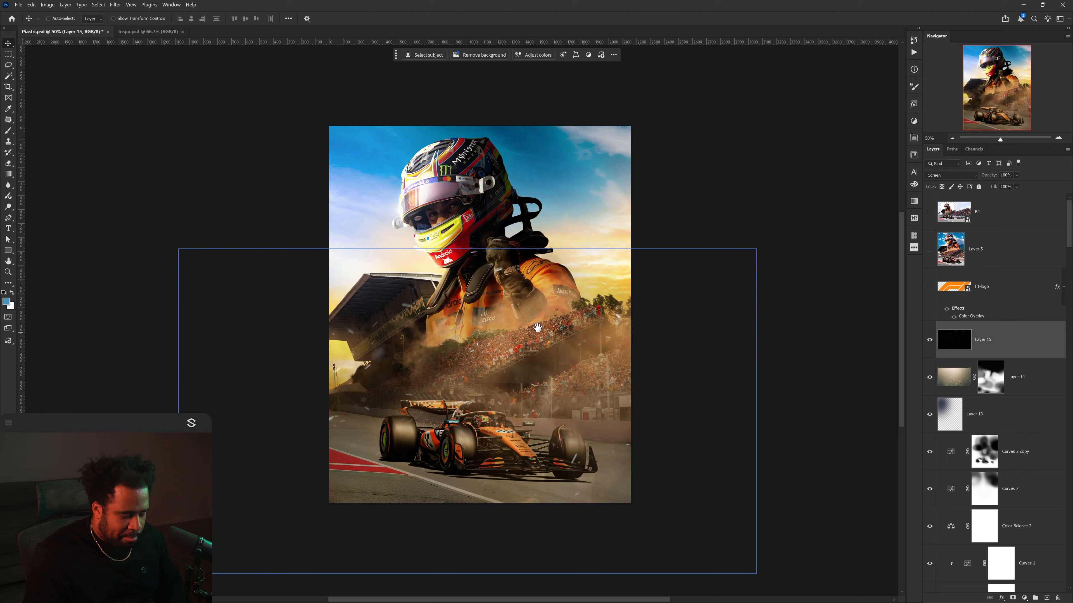
Step: Add a layer mask to Layer 15 and paint away its particles over parts of the driver, grandstand and crowd
left_click(1005, 554)
left_click(1024, 598)
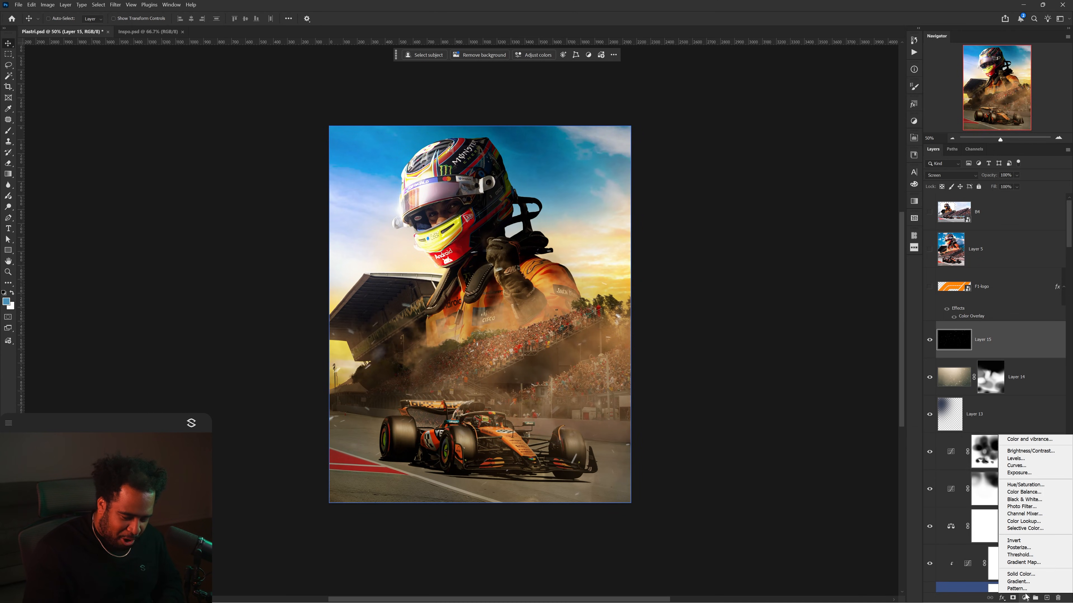
left_click(1024, 597)
left_click(1024, 598)
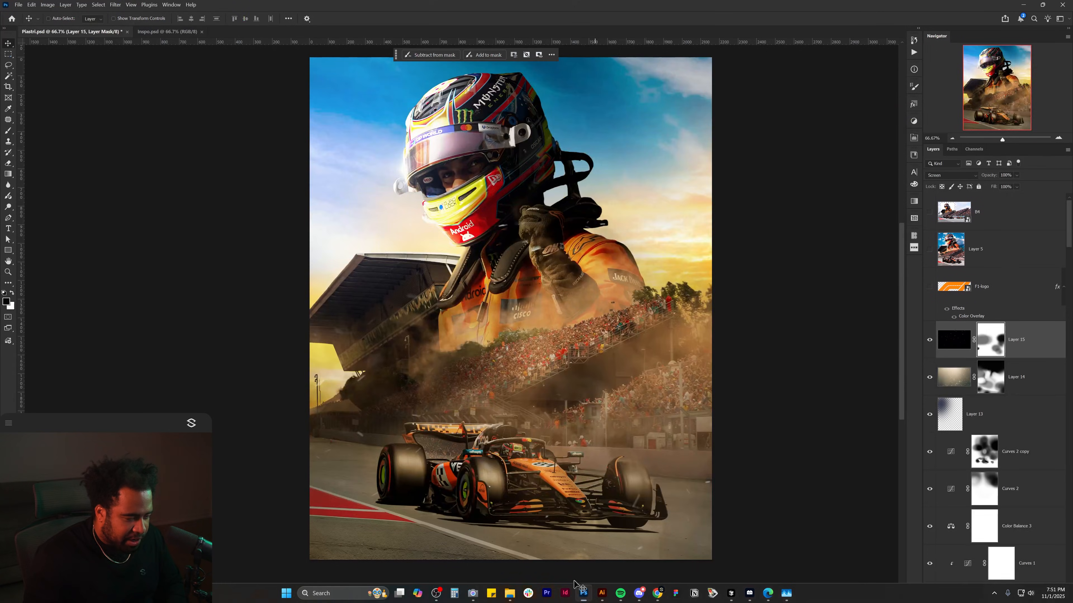
Step: Paste the sparks image above Layer 15 in Linear Dodge (Add) mode, enlarge it beyond the poster and position the sparks around the driver and car
key("ctrl+v")
key("ctrl+t")
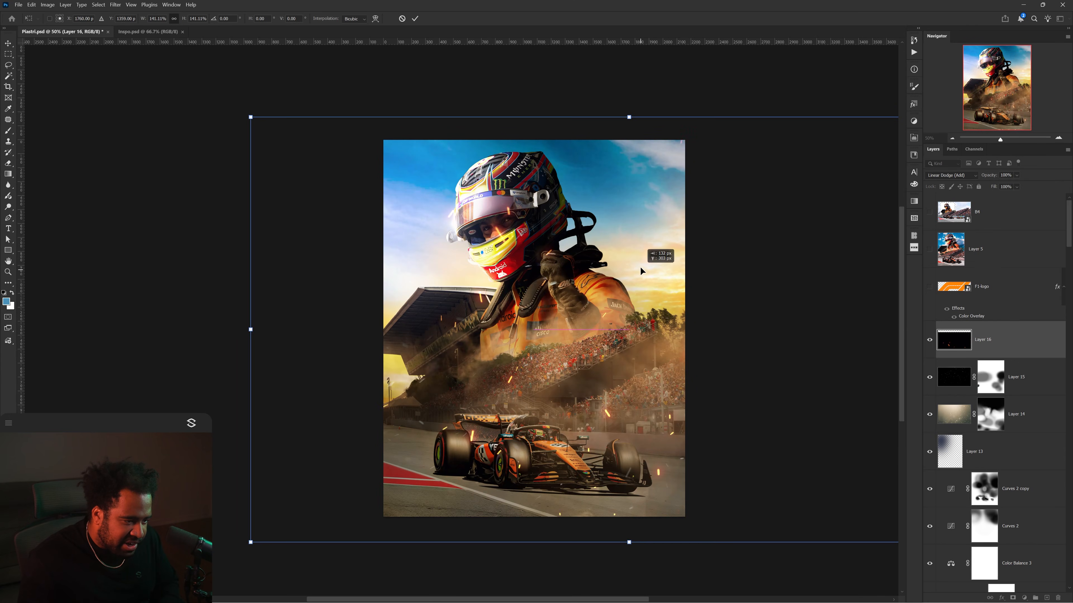
left_click_drag(652, 296, 583, 305)
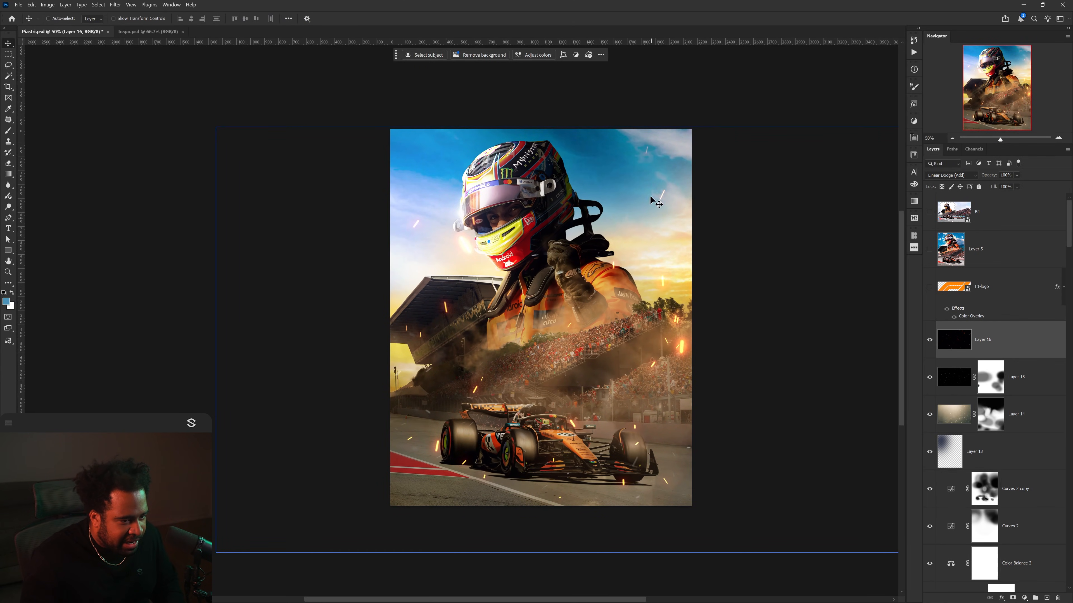
left_click_drag(695, 356, 695, 359)
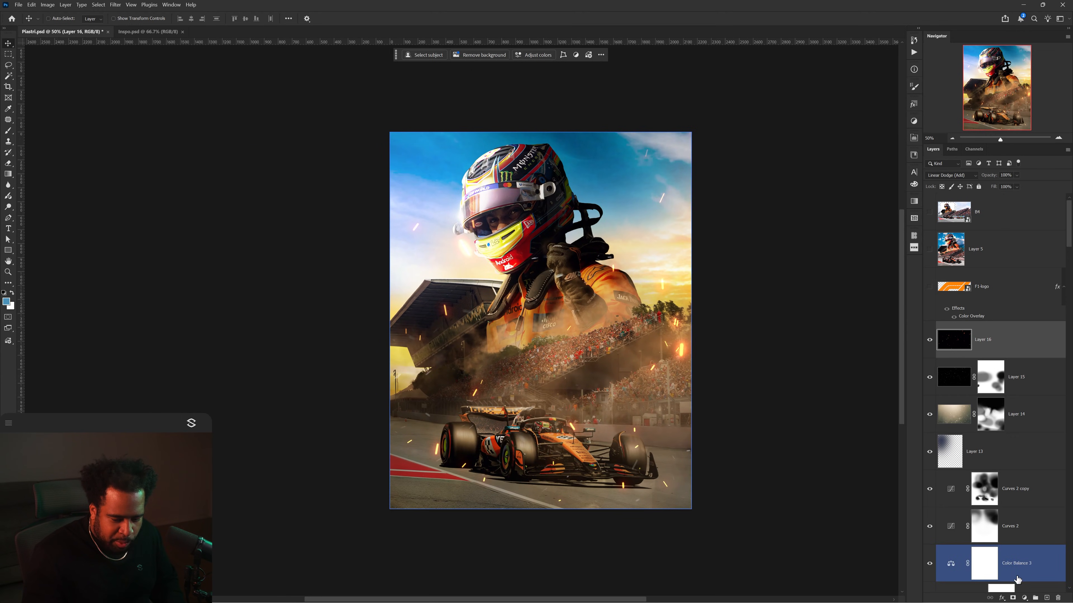
Step: Add a layer mask to Layer 16 and paint out distracting sparks over the grandstand, crowd, driver and car
left_click(1013, 598)
key("b")
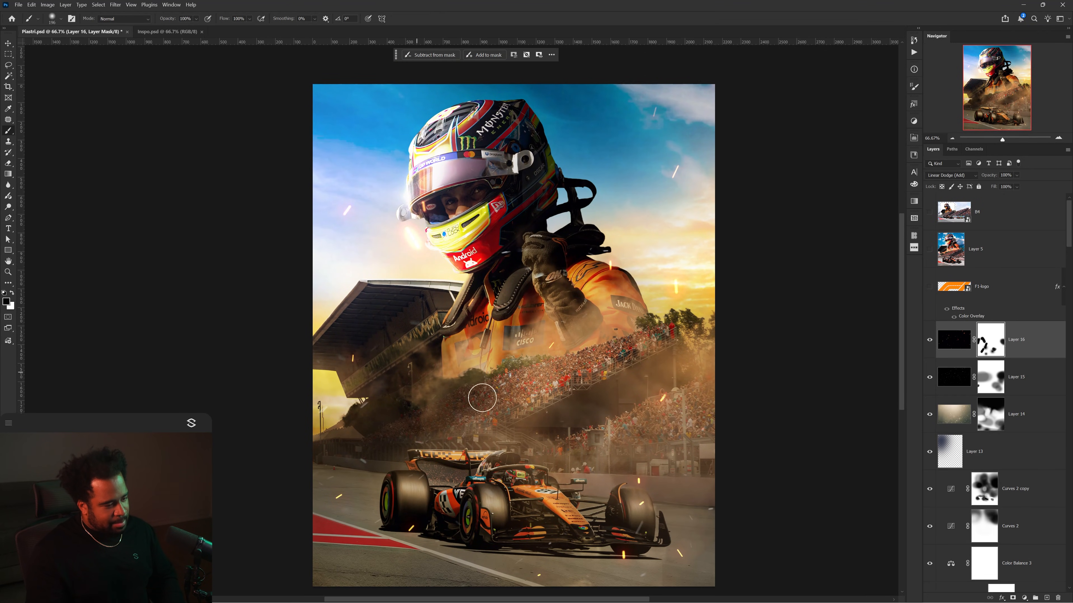
left_click_drag(594, 400, 590, 382)
scroll(347, 315, "up", 1)
left_click_drag(332, 338, 341, 388)
scroll(408, 317, "down", 1)
left_click_drag(573, 317, 571, 329)
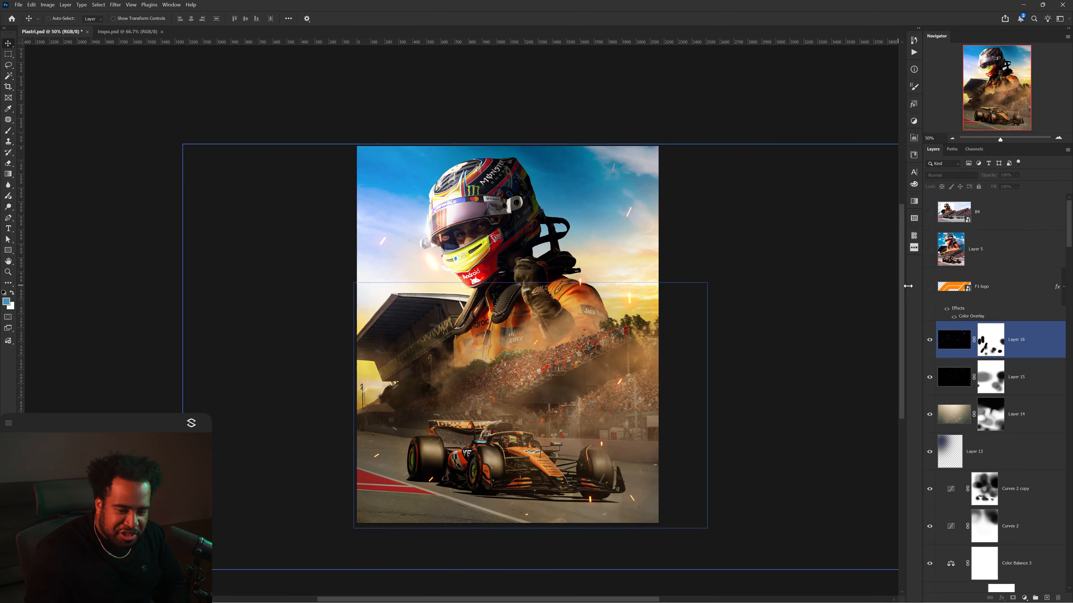
Step: Show the F1 logo layer, enlarge the white logo and place it in the poster's upper-right corner
left_click(926, 287)
left_click(986, 289)
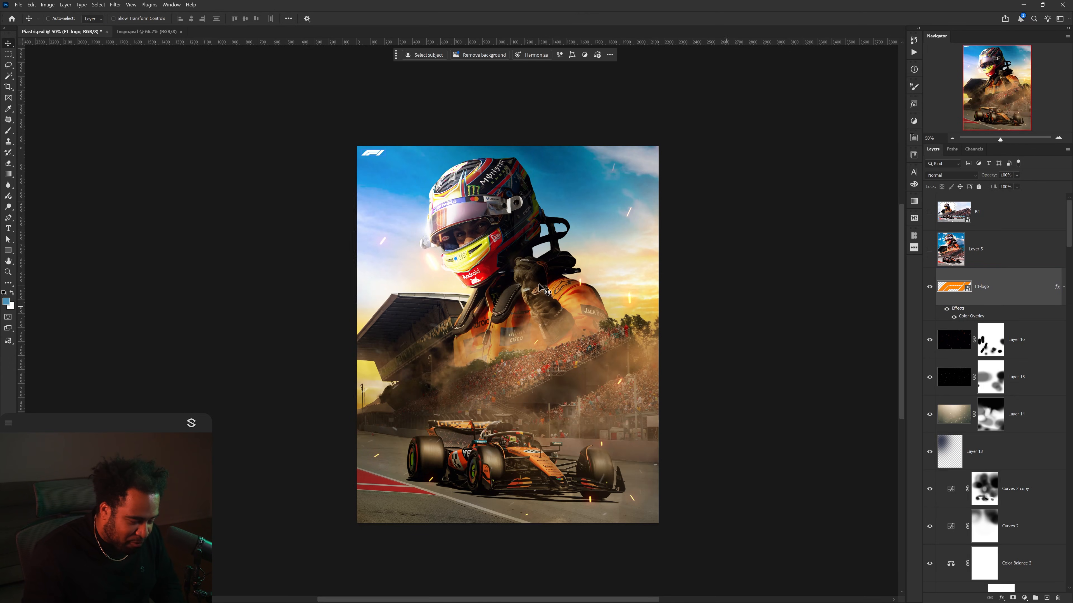
scroll(401, 175, "up", 1)
left_click_drag(389, 154, 426, 181)
key("ctrl+t")
key("Return")
scroll(486, 188, "down", 1)
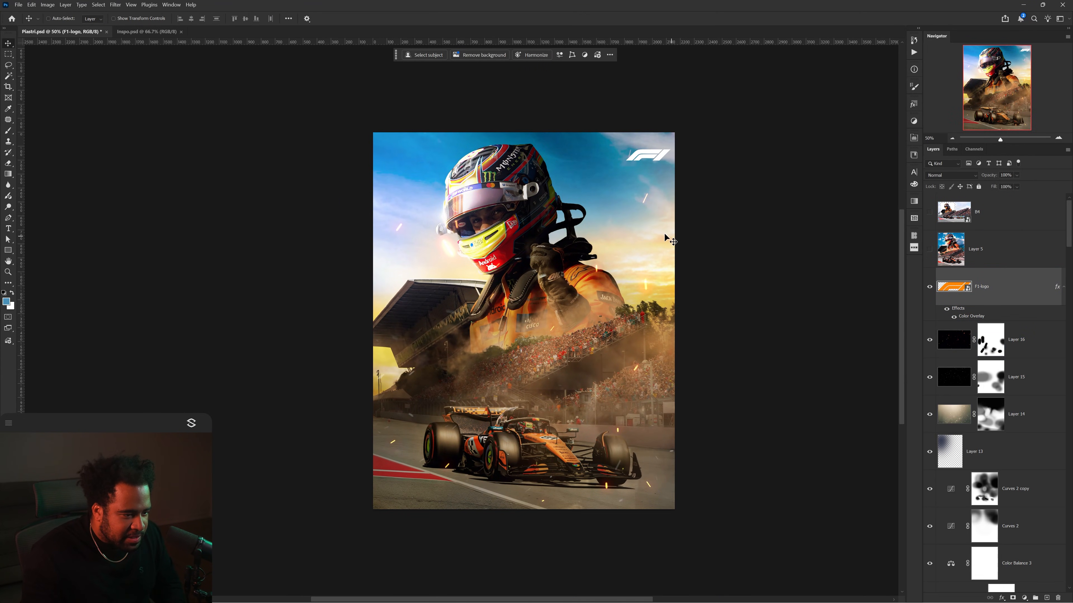
left_click_drag(680, 207, 650, 219)
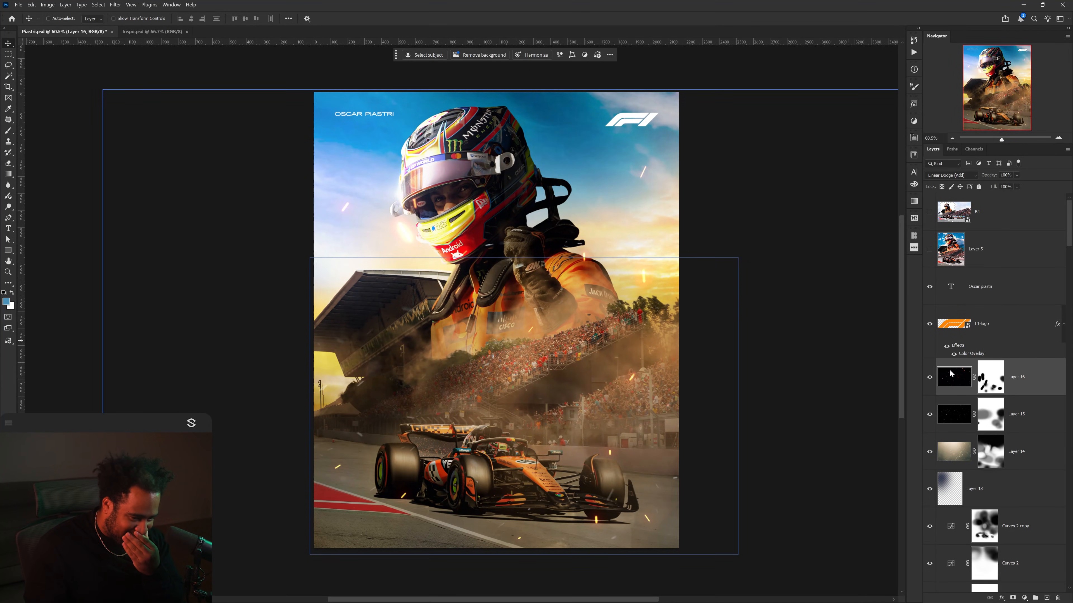
Step: Add a Curves adjustment above Layer 16 and pull the highlights and shadows down to darken the whole poster
left_click(1013, 599)
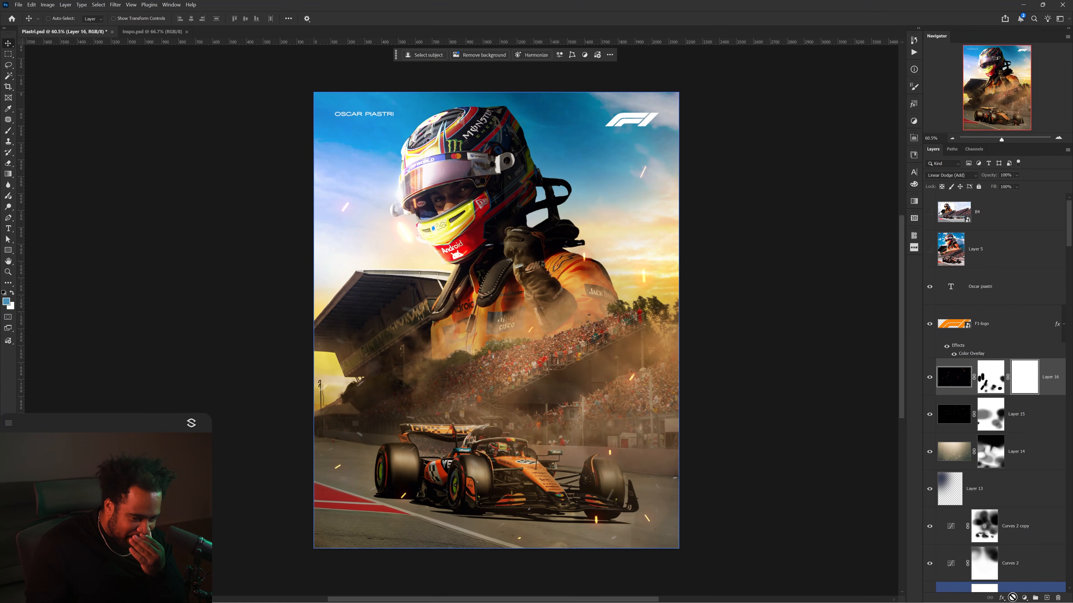
left_click(1024, 598)
left_click(1017, 474)
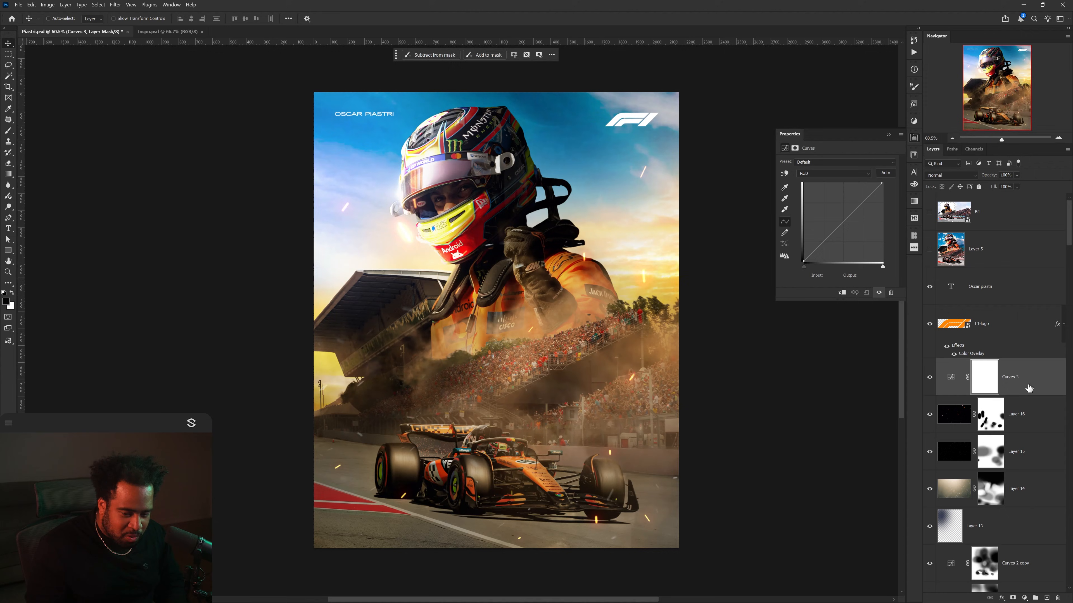
left_click_drag(861, 203, 865, 206)
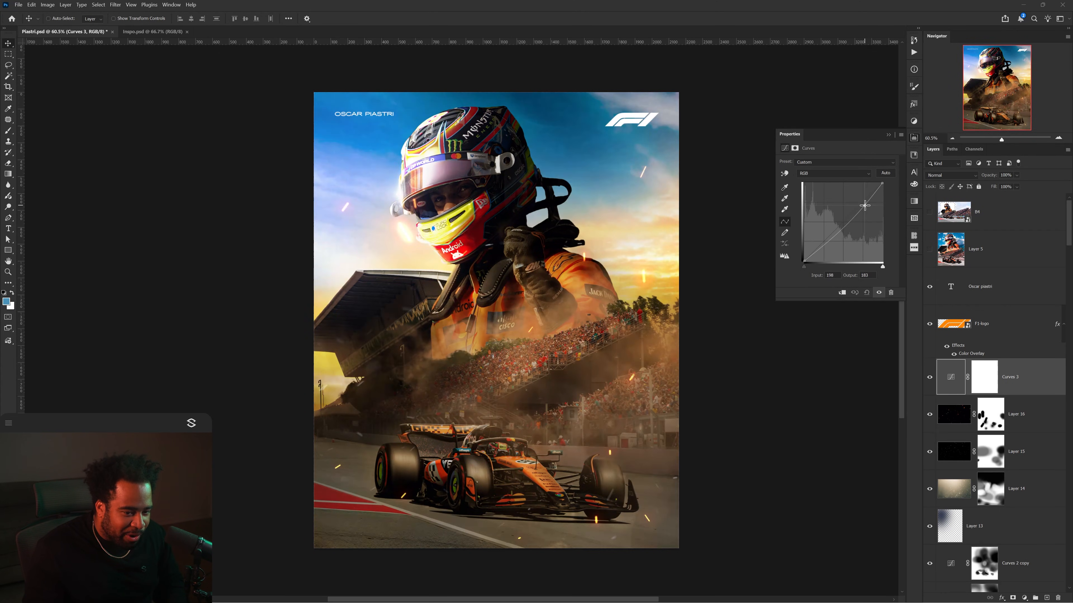
left_click_drag(825, 240, 821, 246)
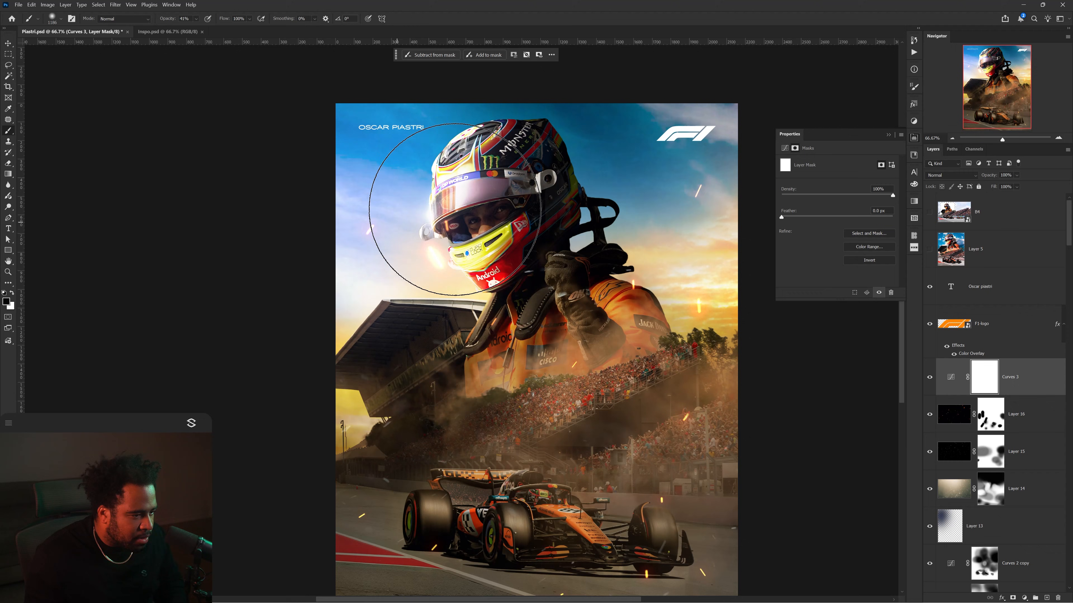
Step: Paint on the Curves 3 mask to keep the helmet, sky, driver and car's highlights bright, and save the poster
left_click(434, 211)
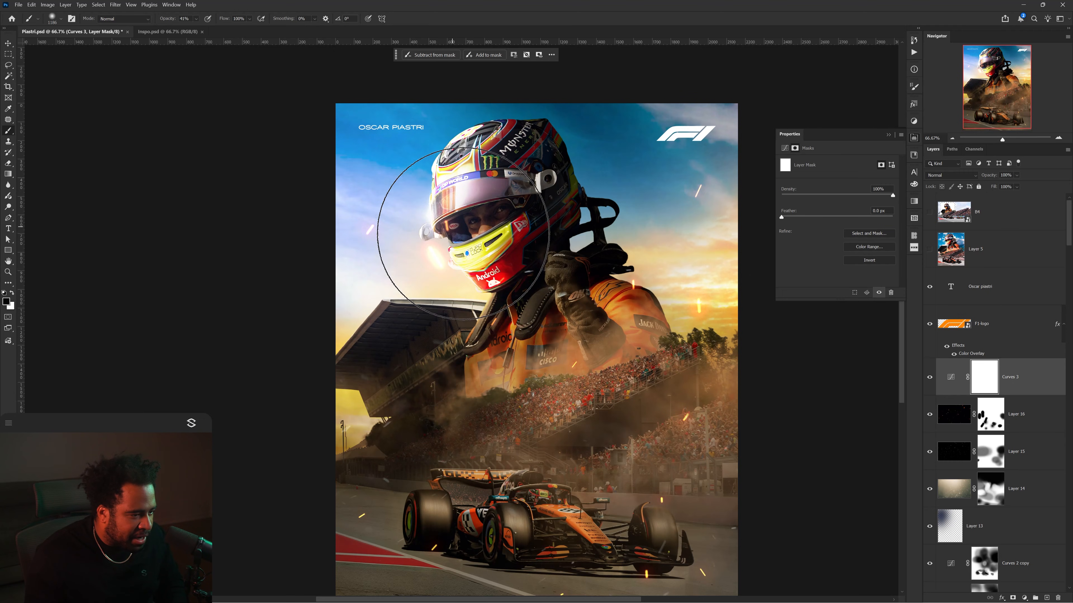
key("[")
left_click(644, 200)
left_click_drag(644, 242, 584, 208)
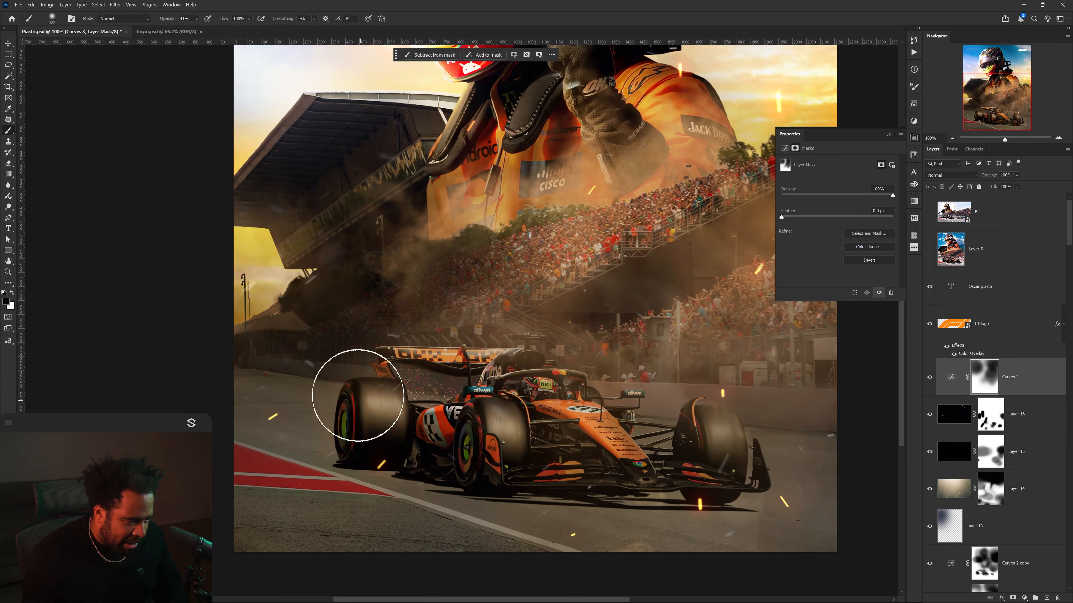
right_click(403, 402, "alt")
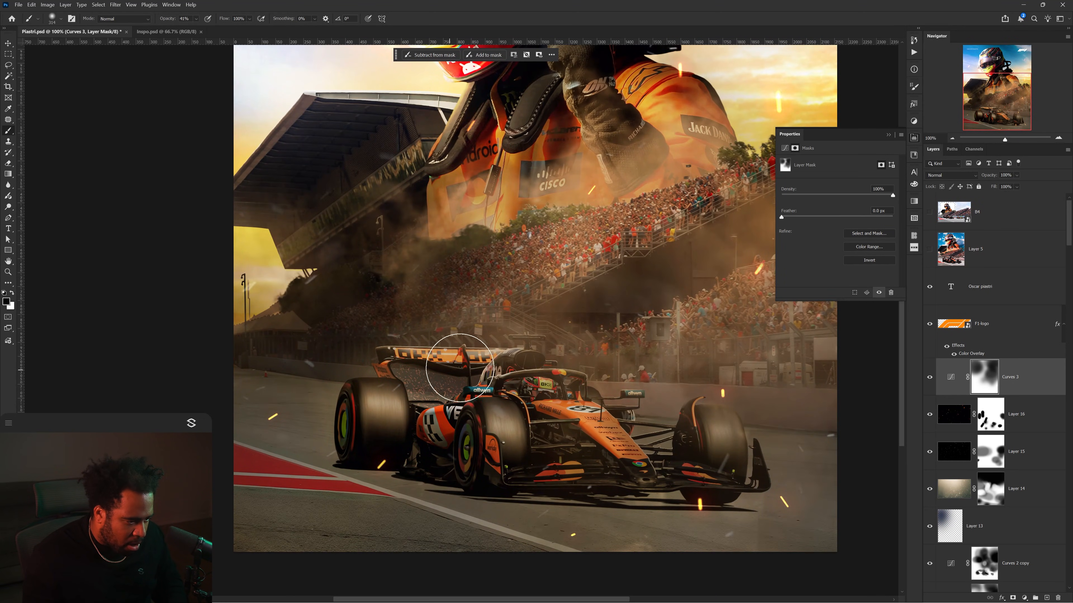
left_click_drag(451, 374, 480, 364)
scroll(497, 366, "up", 2)
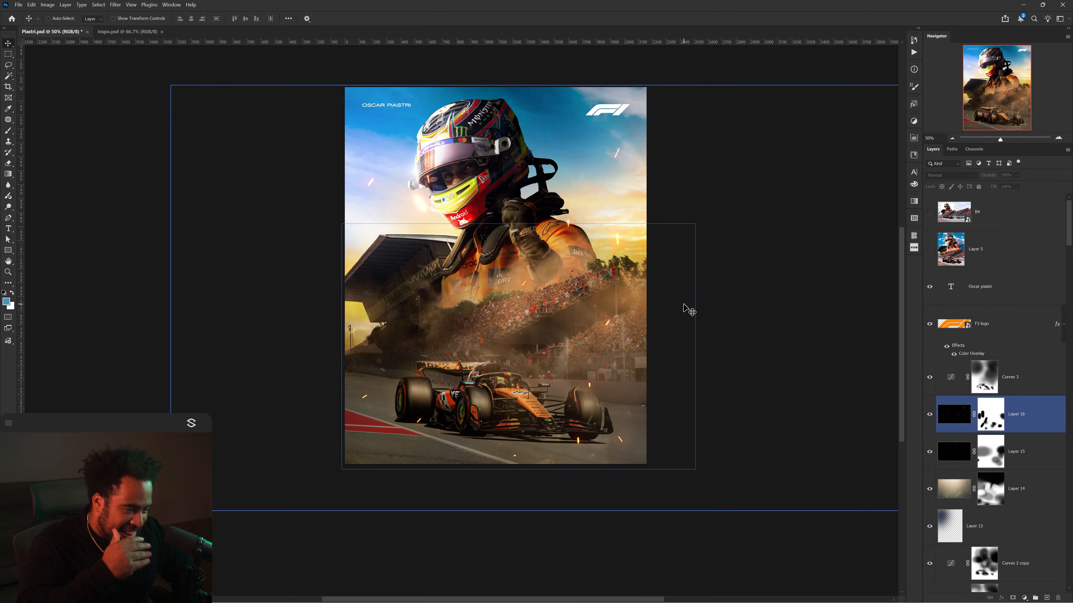
key("ctrl+s")
Step: Add a Color Balance adjustment directly above Curves 3 and adjust the magenta-green balance of its midtones
left_click(704, 176, "ctrl")
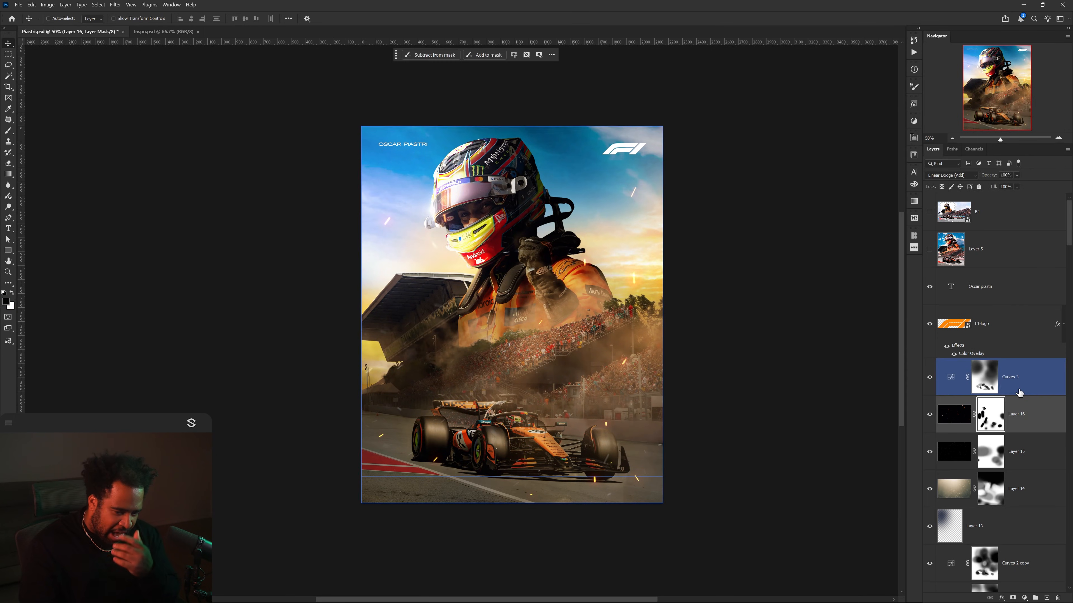
left_click(1017, 391)
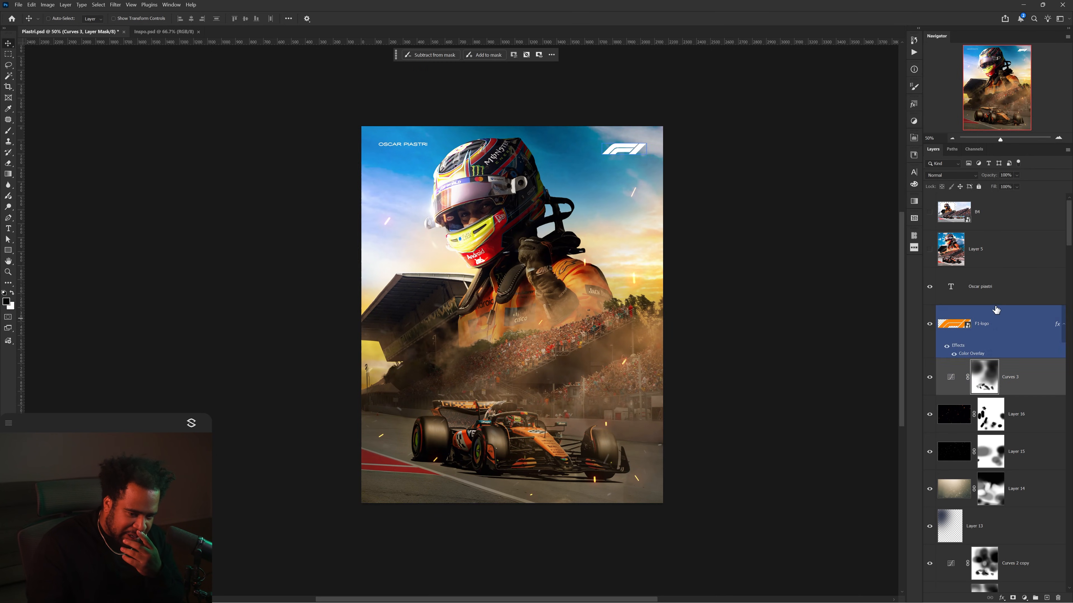
left_click(1002, 293)
left_click(1003, 326)
left_click(1010, 387)
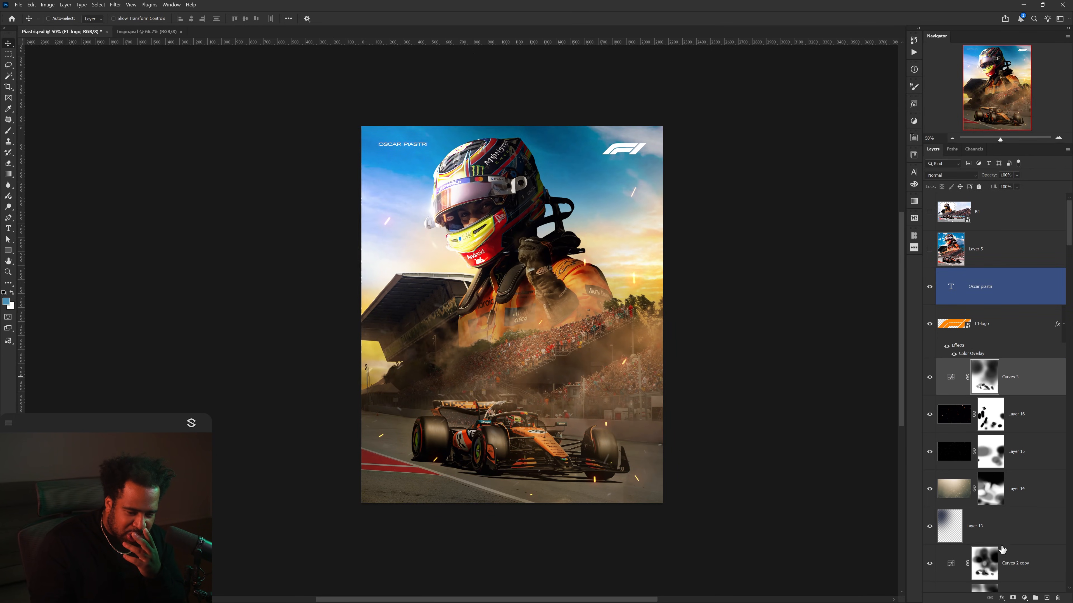
left_click(1024, 598)
left_click(1024, 494)
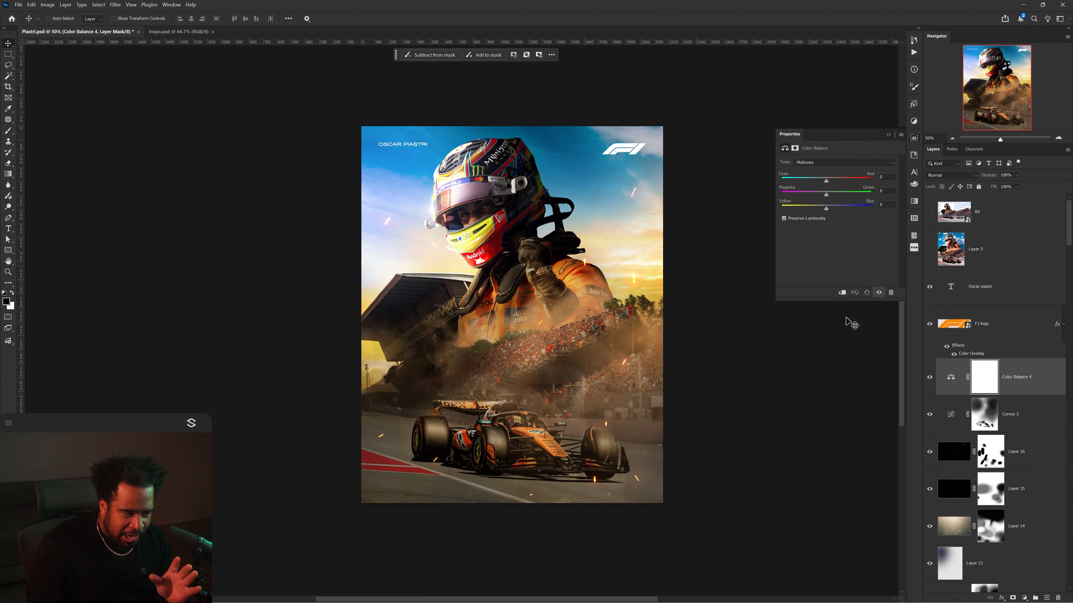
left_click_drag(832, 194, 826, 195)
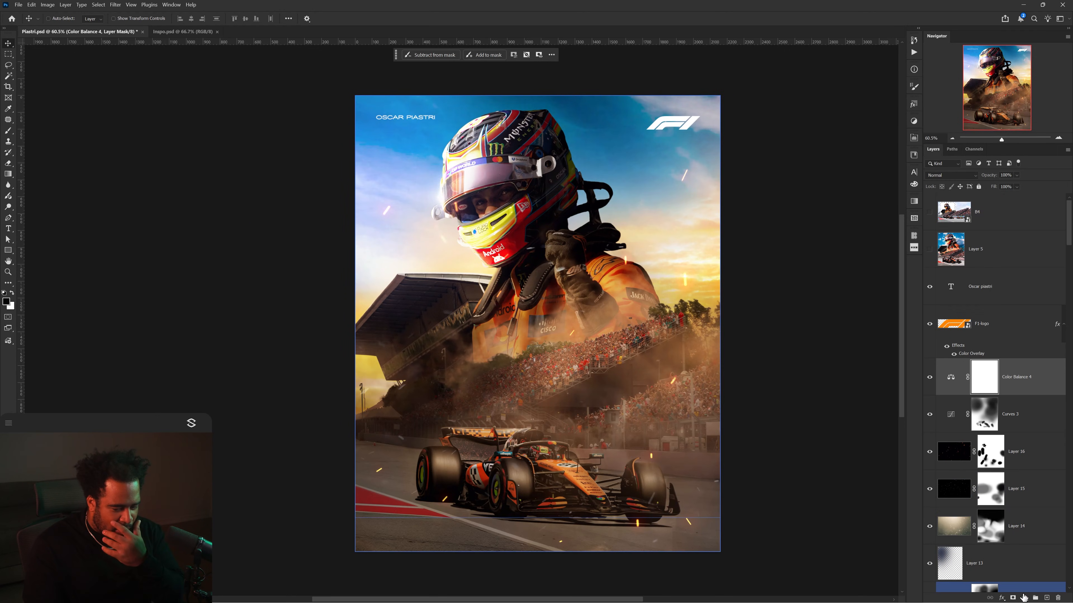
Step: Add a Brightness/Contrast adjustment above Color Balance 4
left_click(1024, 597)
left_click(1030, 452)
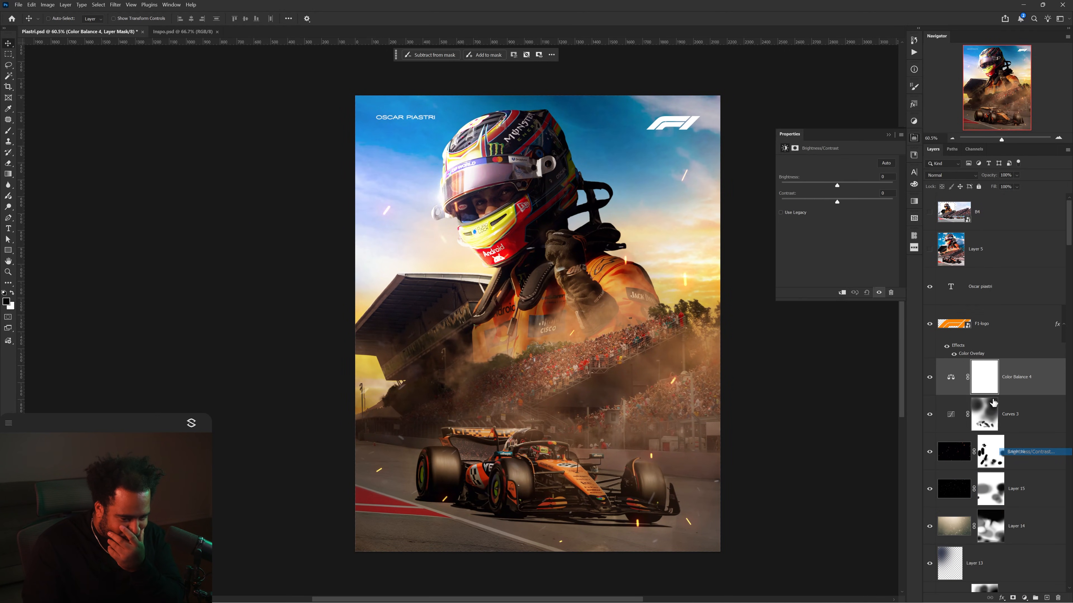